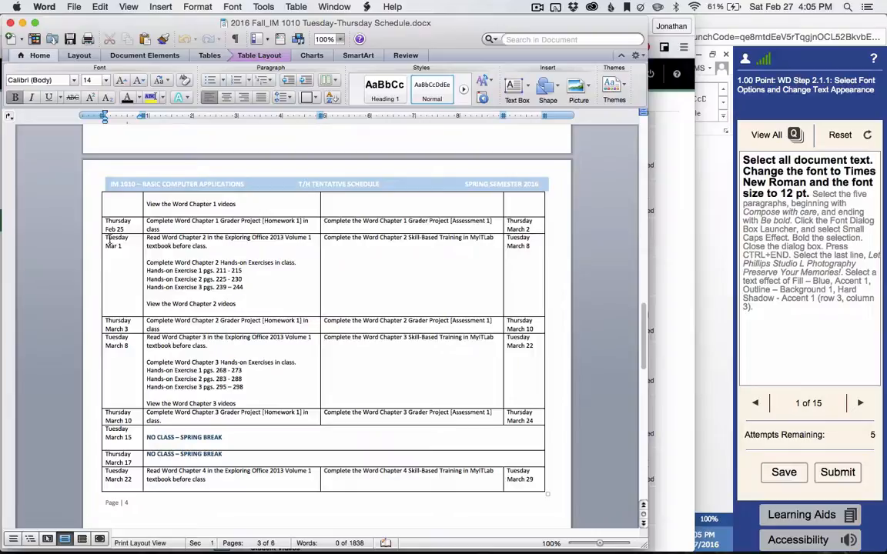
# Step: Review the Word Chapter 2 hands-on exercises, skill-based training and grader project entries with their due dates in the course schedule
pyautogui.moveTo(109, 238); pyautogui.dragTo(155, 325)
pyautogui.click(157, 267)
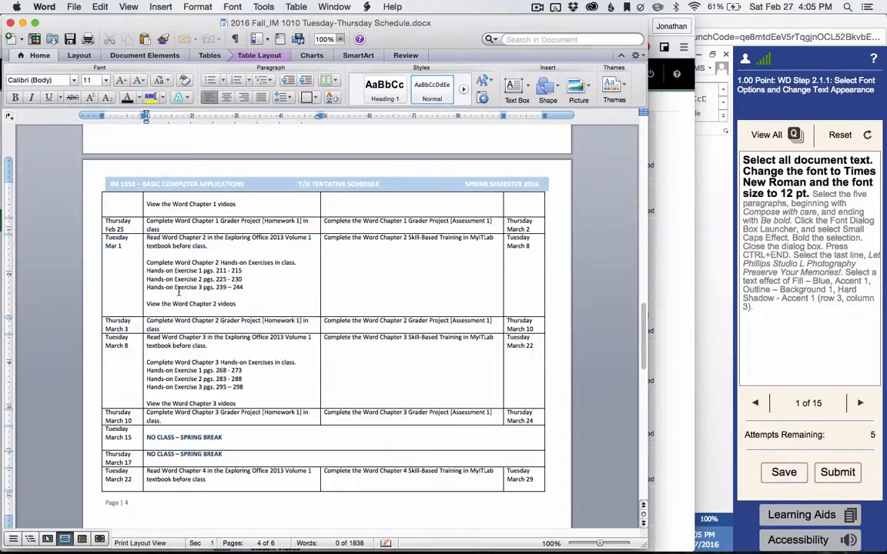
pyautogui.moveTo(146, 263); pyautogui.dragTo(292, 266)
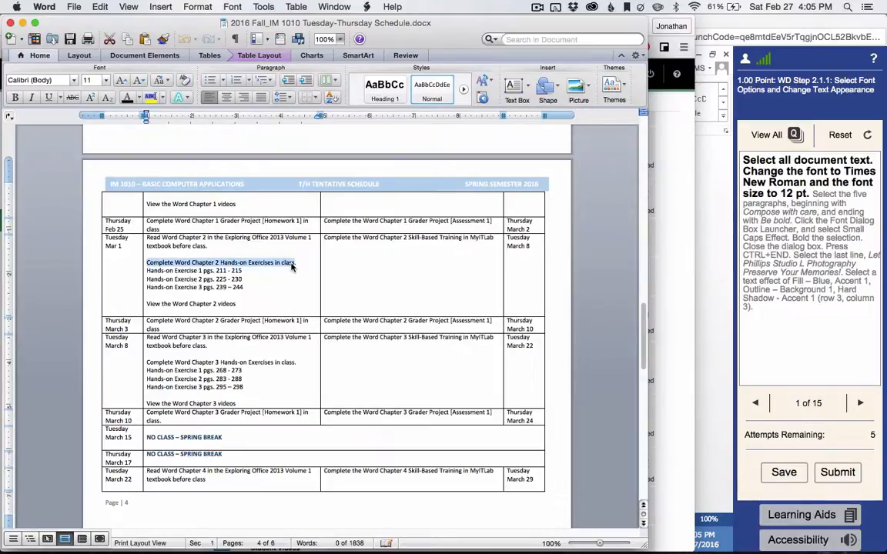
pyautogui.moveTo(147, 321); pyautogui.dragTo(301, 323)
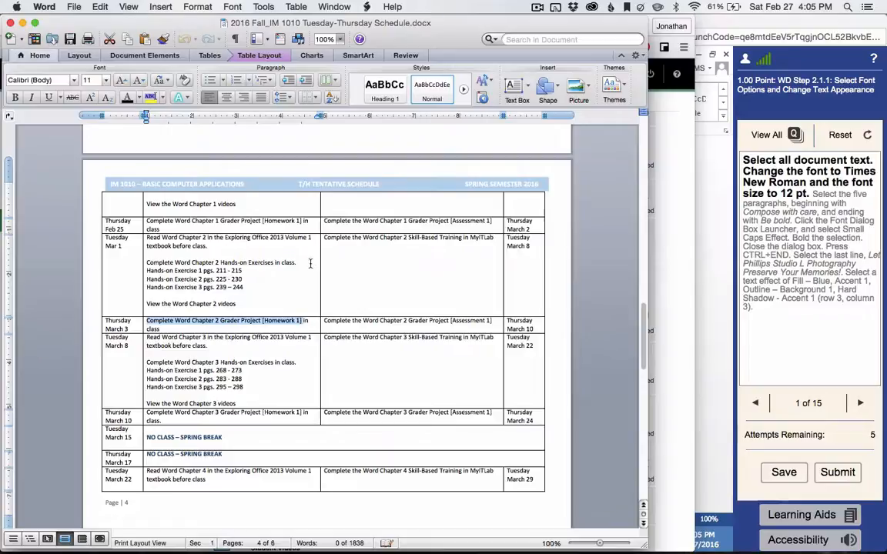
pyautogui.moveTo(222, 262); pyautogui.dragTo(258, 264)
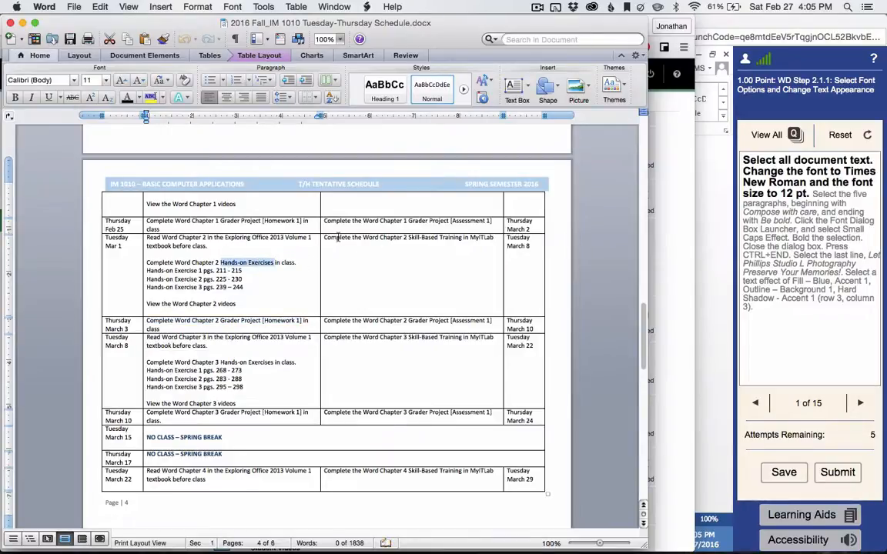
pyautogui.moveTo(324, 238); pyautogui.dragTo(491, 241)
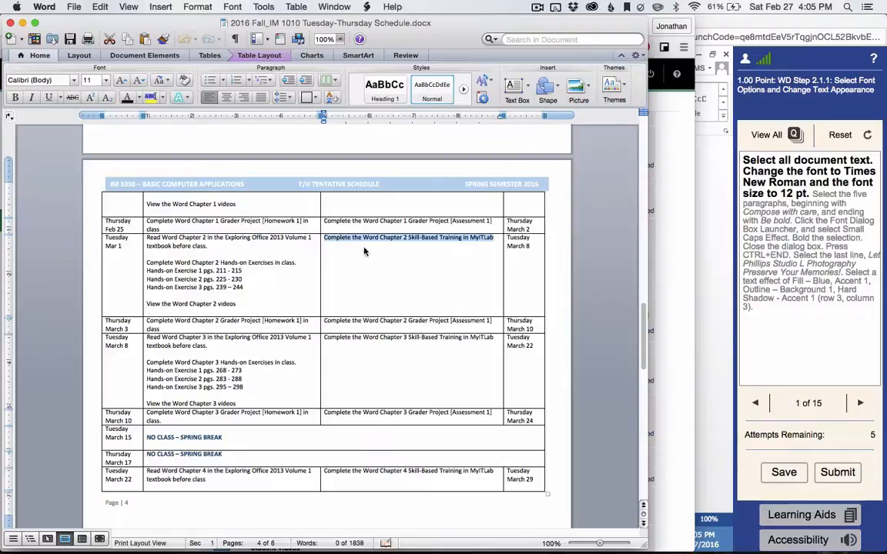
pyautogui.click(458, 243)
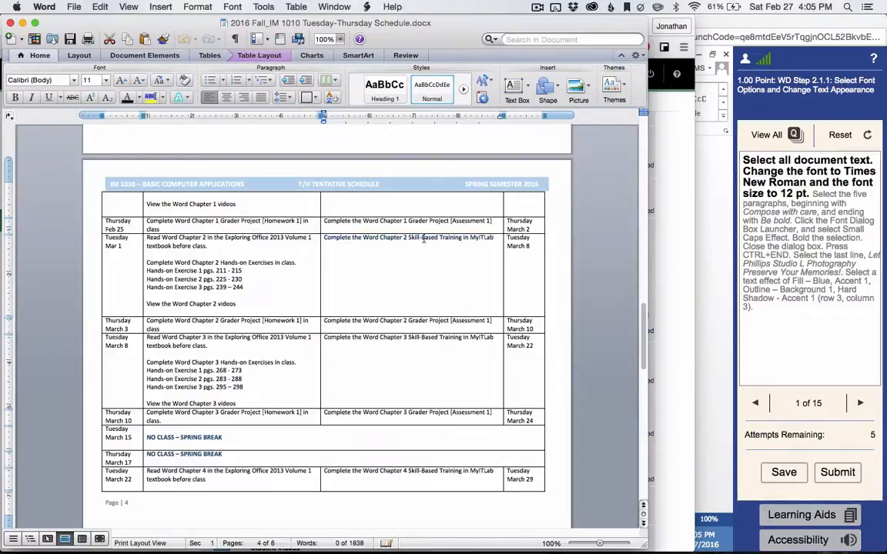
pyautogui.moveTo(508, 246); pyautogui.dragTo(530, 246)
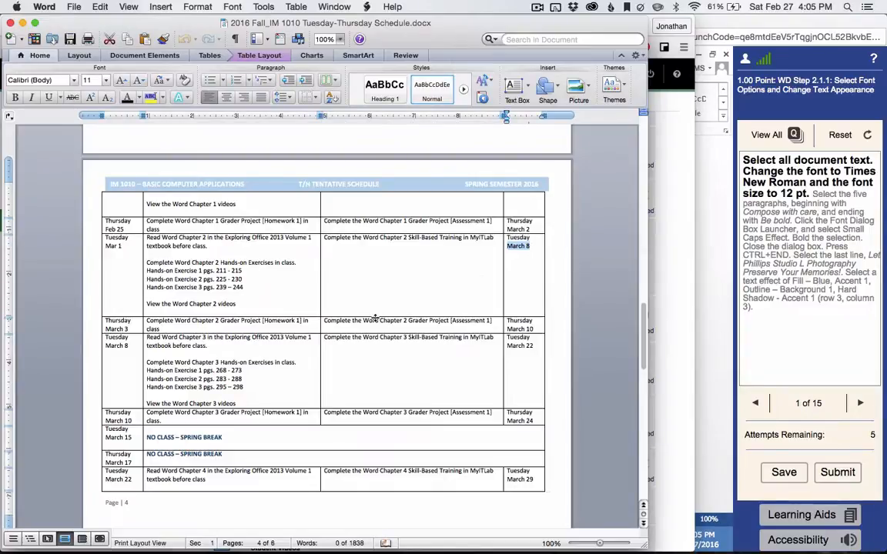
pyautogui.moveTo(363, 320); pyautogui.dragTo(434, 320)
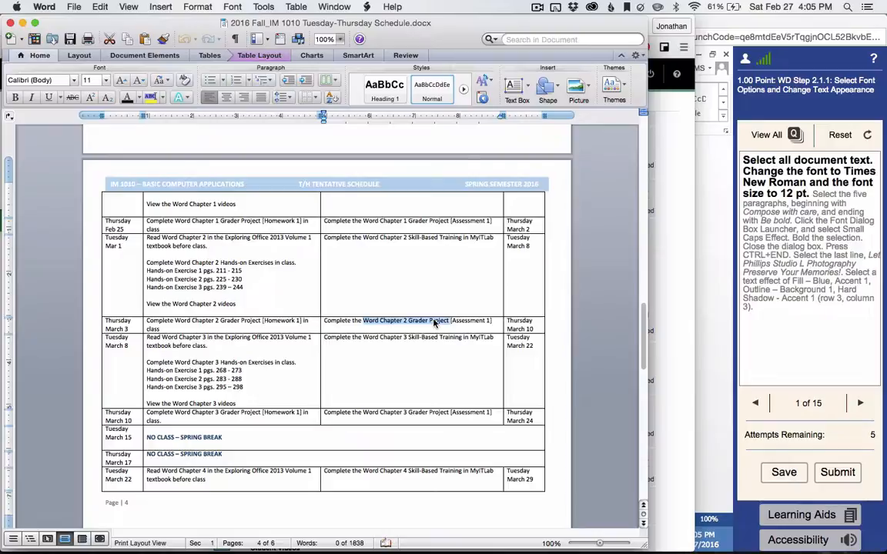
pyautogui.click(527, 324)
pyautogui.moveTo(527, 323); pyautogui.dragTo(534, 327)
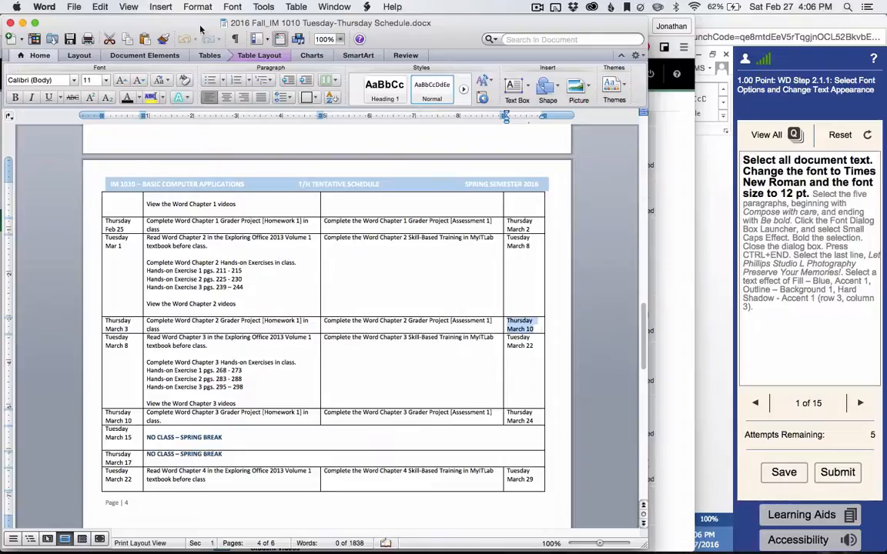
# Step: Switch to Chrome and open the Module 2 - WORD PROCESSING folder in Course Materials to view the Chapter 2 items
pyautogui.press('super+Tab')
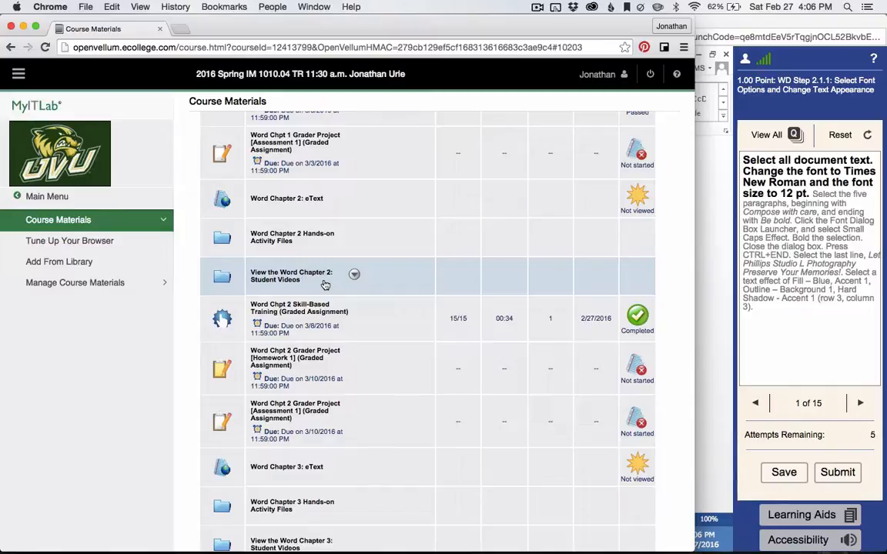
pyautogui.scroll(10, 325, 284)
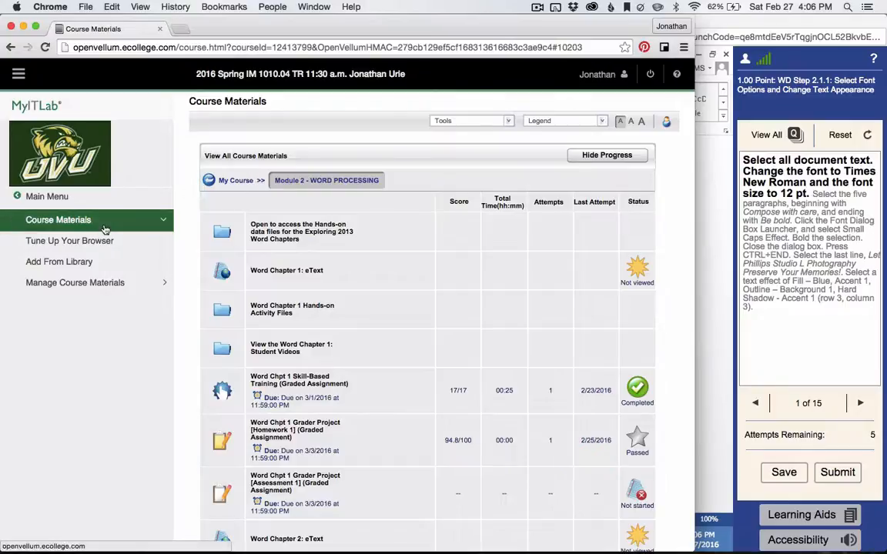
pyautogui.click(69, 228)
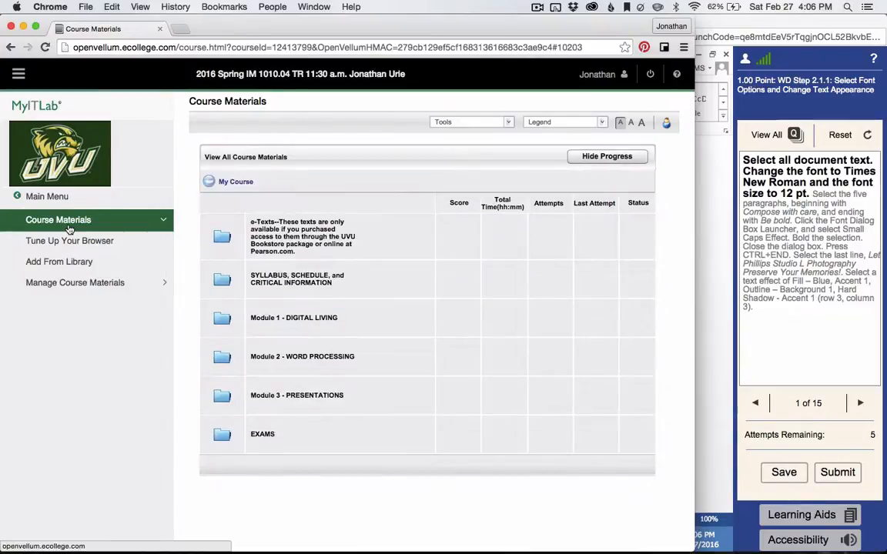
pyautogui.click(278, 359)
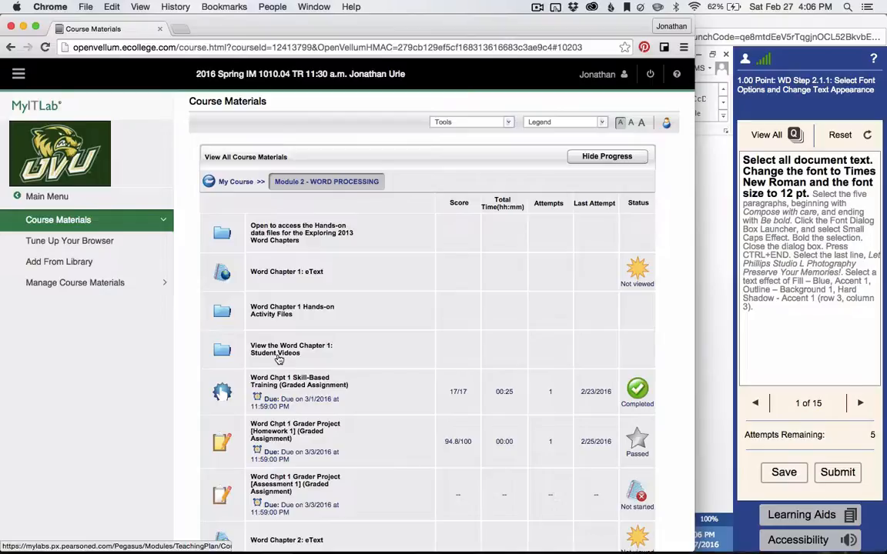
pyautogui.scroll(-5, 278, 359)
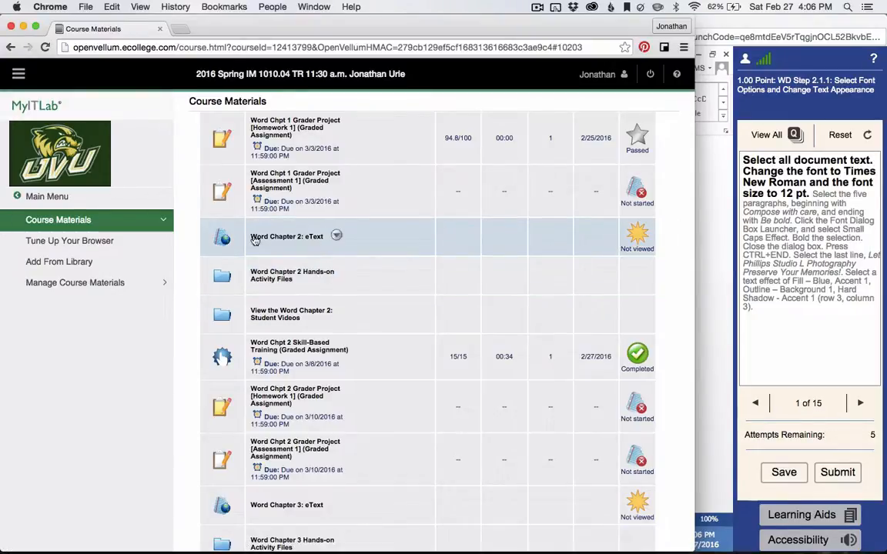
pyautogui.scroll(-2, 308, 238)
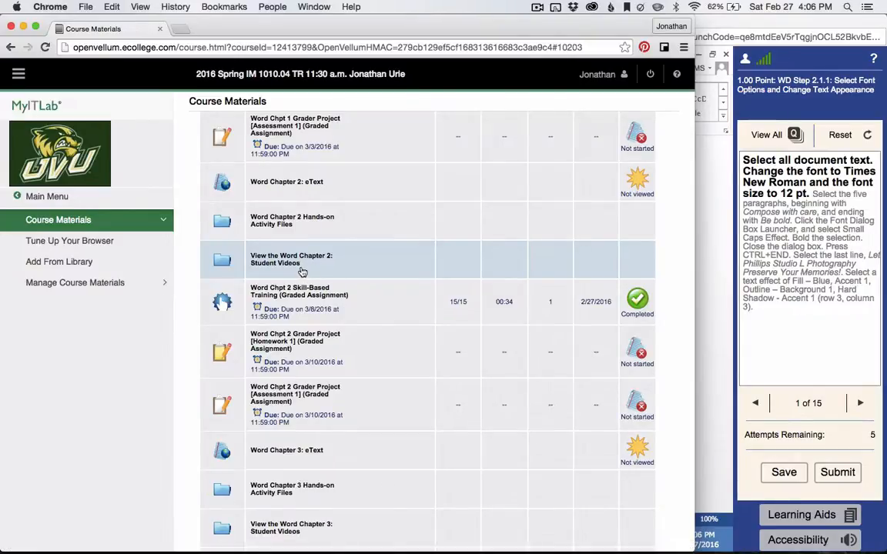
# Step: Open the Word Chapter 2 Student Videos folder, play the Hands-on Exercise 1 video, and close it
pyautogui.scroll(5, 291, 266)
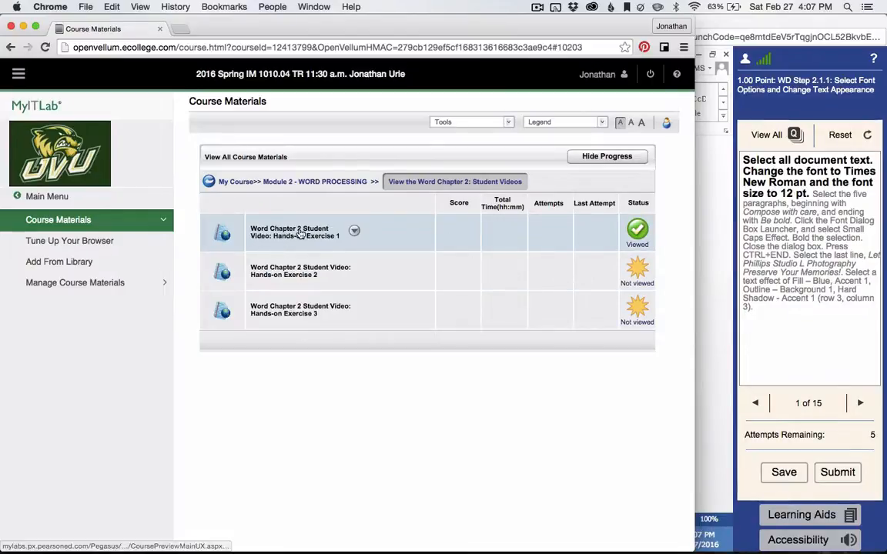
pyautogui.click(299, 233)
pyautogui.click(280, 187)
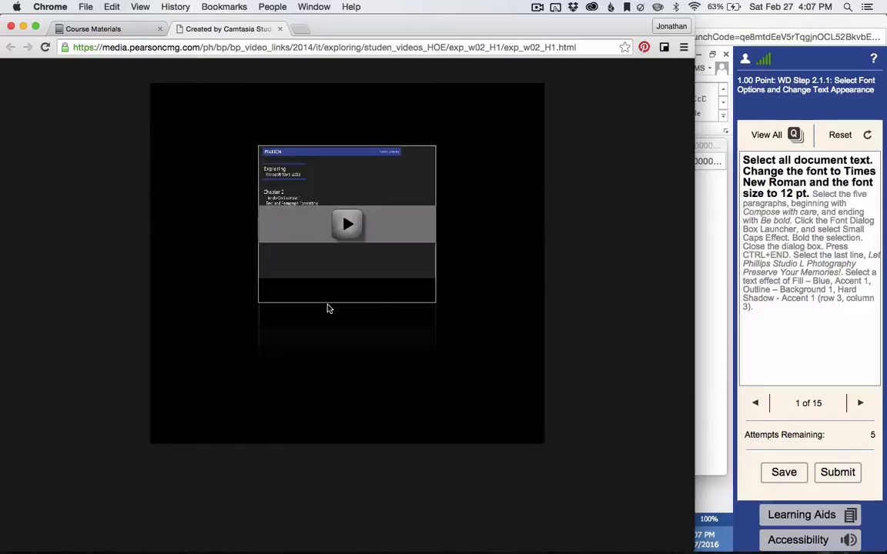
pyautogui.click(348, 224)
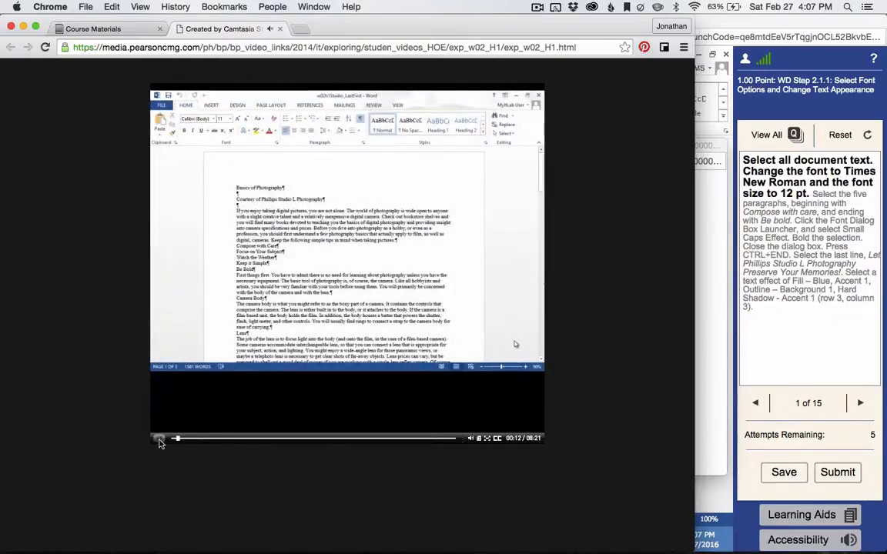
pyautogui.click(279, 29)
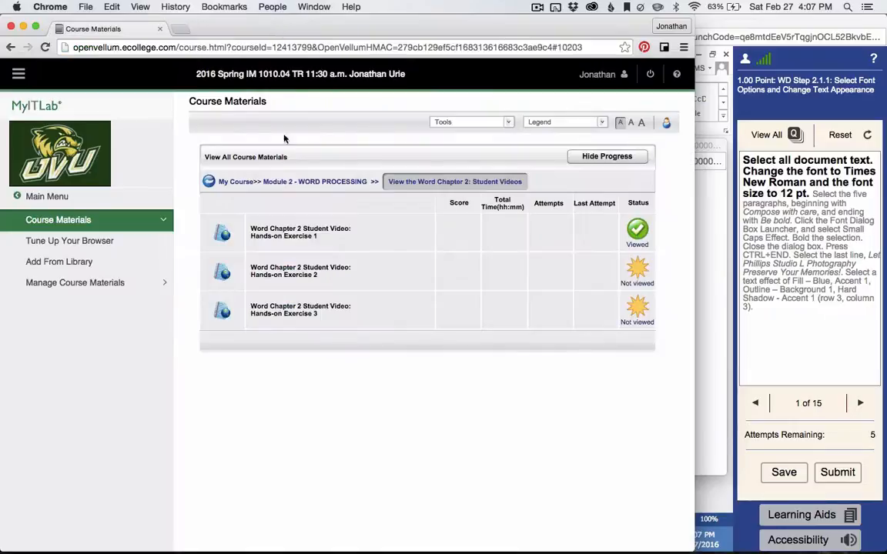
# Step: Return to the Module 2 - WORD PROCESSING folder and switch to the open Word Chpt 2 Skill-Based Training window
pyautogui.click(331, 183)
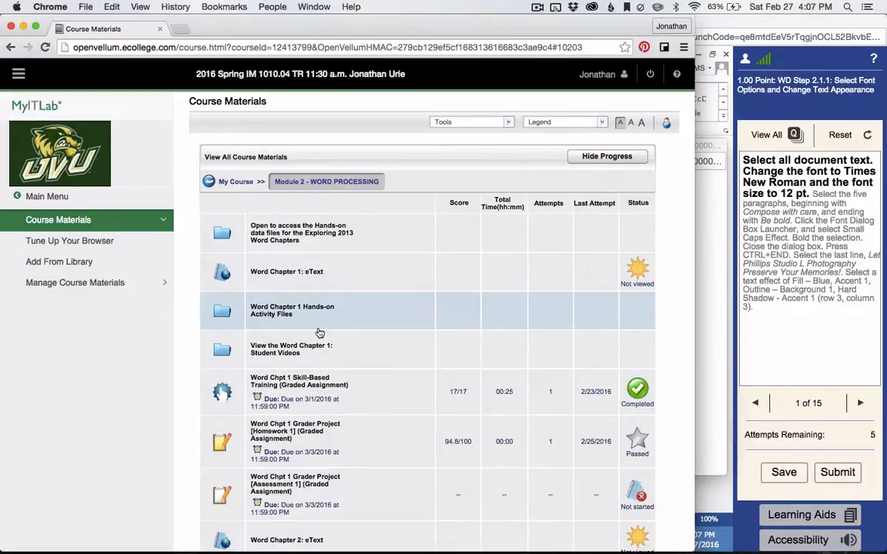
pyautogui.scroll(-5, 319, 333)
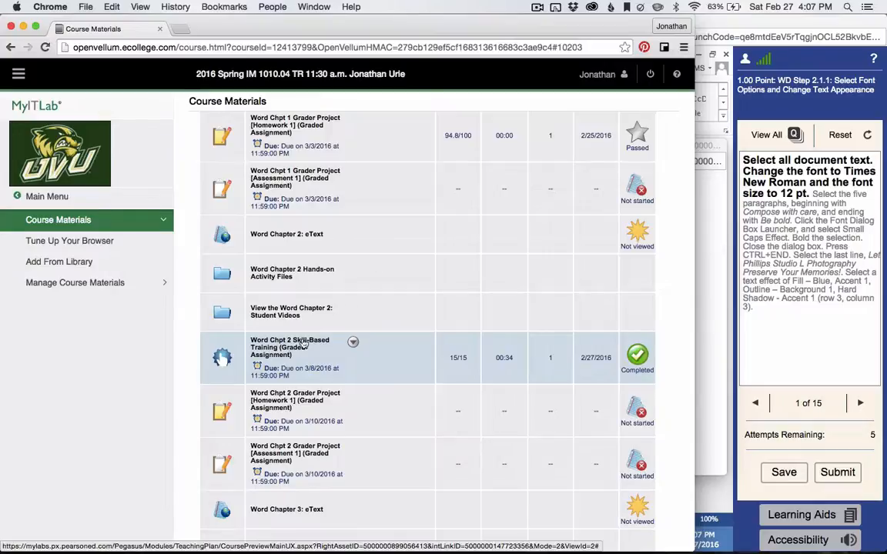
pyautogui.click(710, 23)
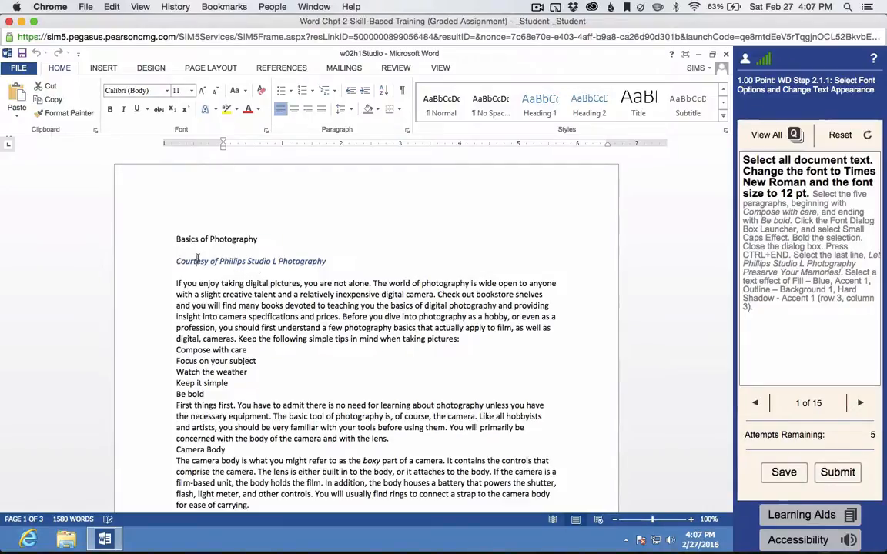
# Step: Select all text in the w02h1Studio document and change its font to Times New Roman
pyautogui.hotkey('ctrl', 'a')
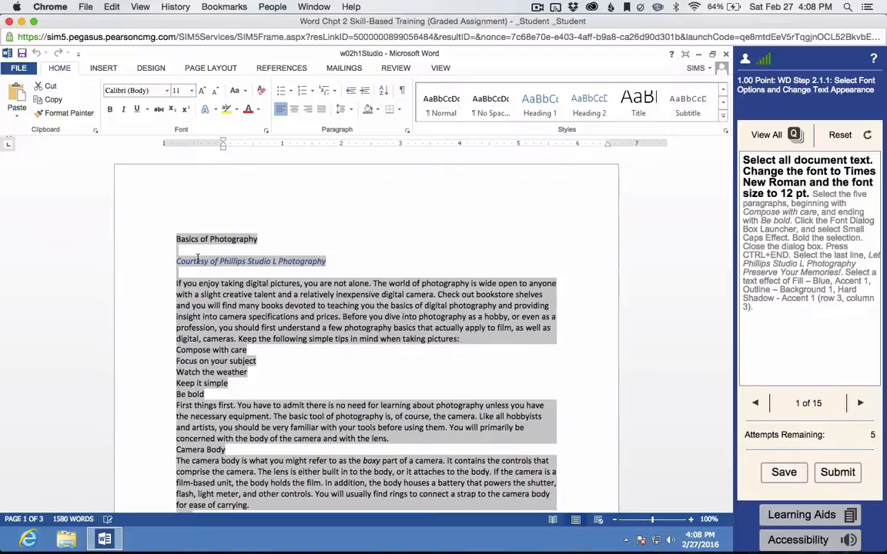
pyautogui.click(168, 91)
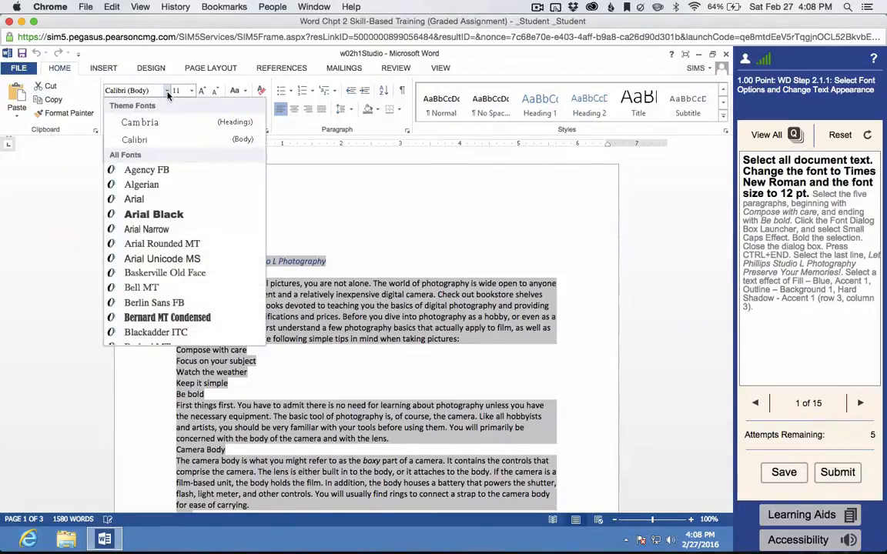
pyautogui.click(66, 149)
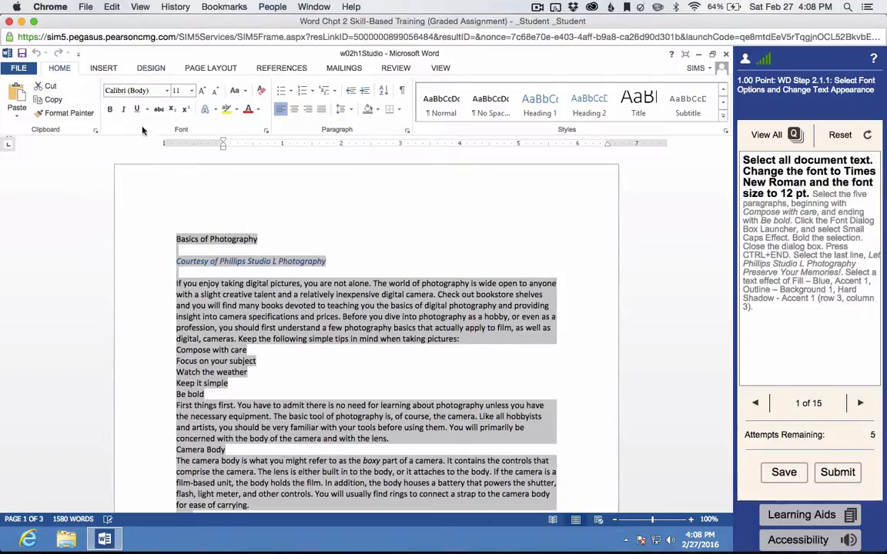
pyautogui.click(167, 90)
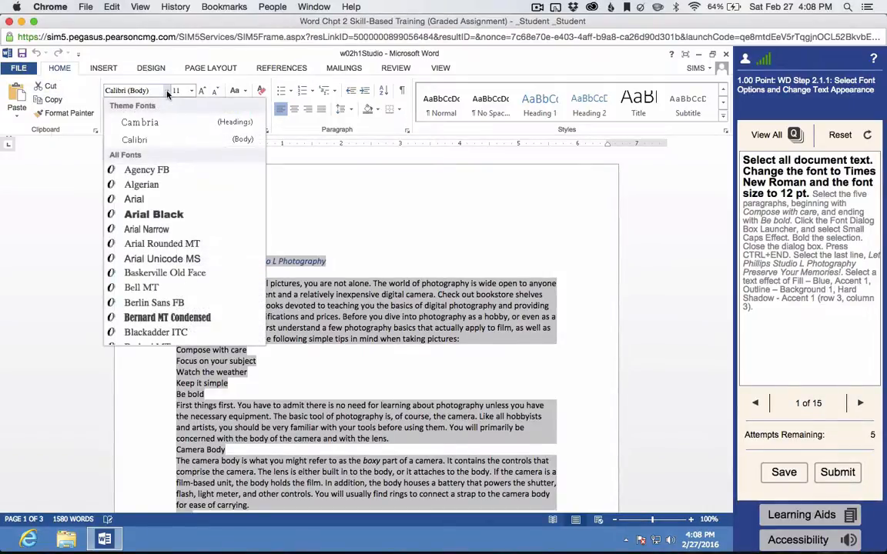
pyautogui.scroll(-10, 168, 216)
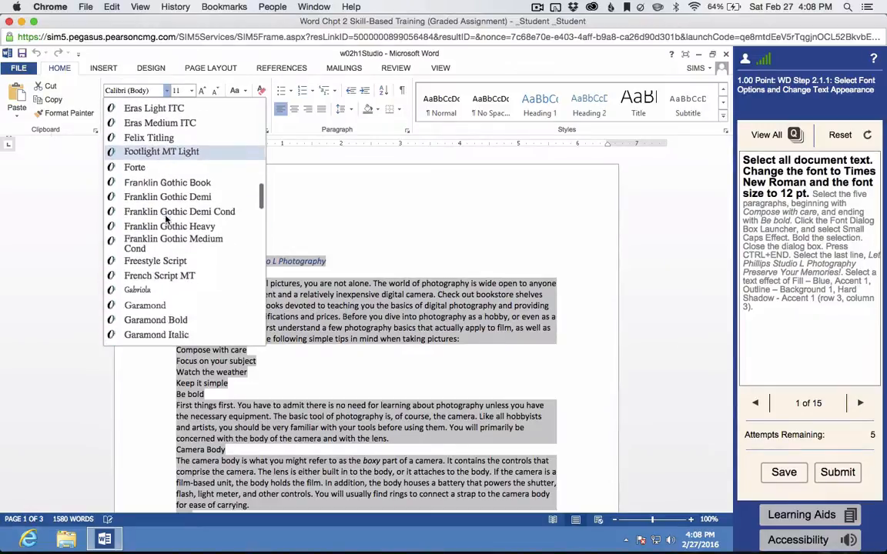
pyautogui.scroll(-15, 165, 220)
pyautogui.scroll(3, 165, 220)
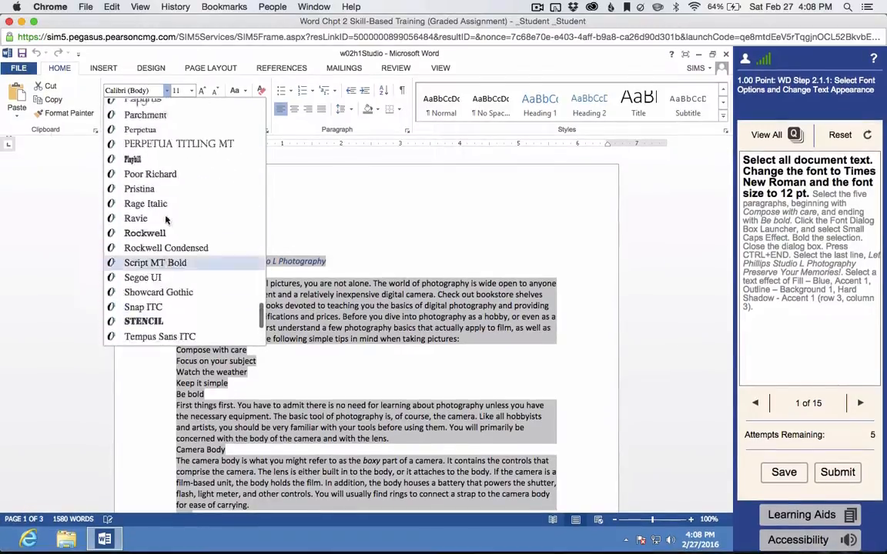
pyautogui.scroll(3, 165, 220)
pyautogui.scroll(-7, 165, 220)
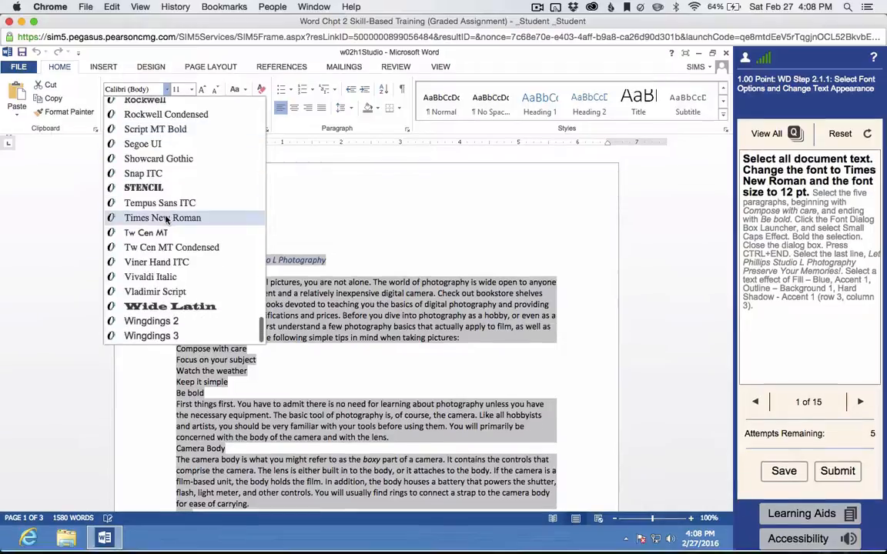
pyautogui.click(163, 219)
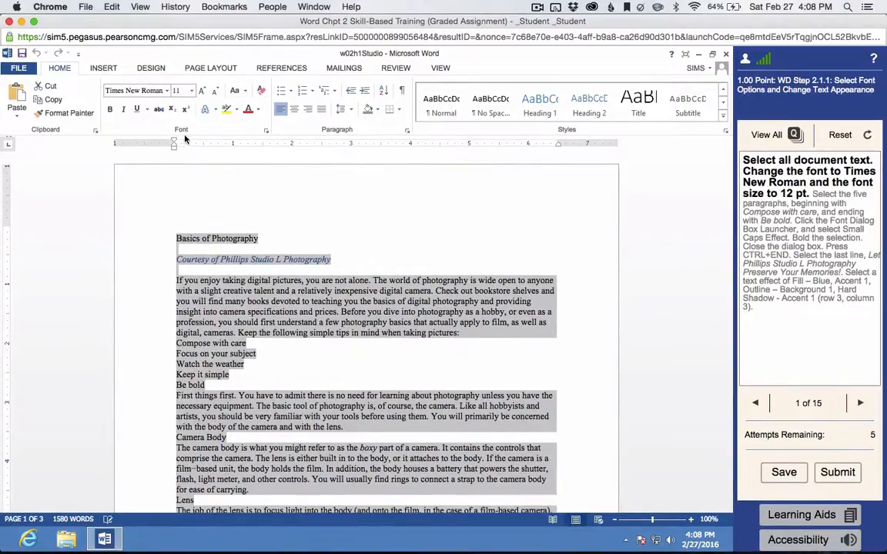
# Step: Set the font size of all the document text to 12 pt
pyautogui.click(193, 91)
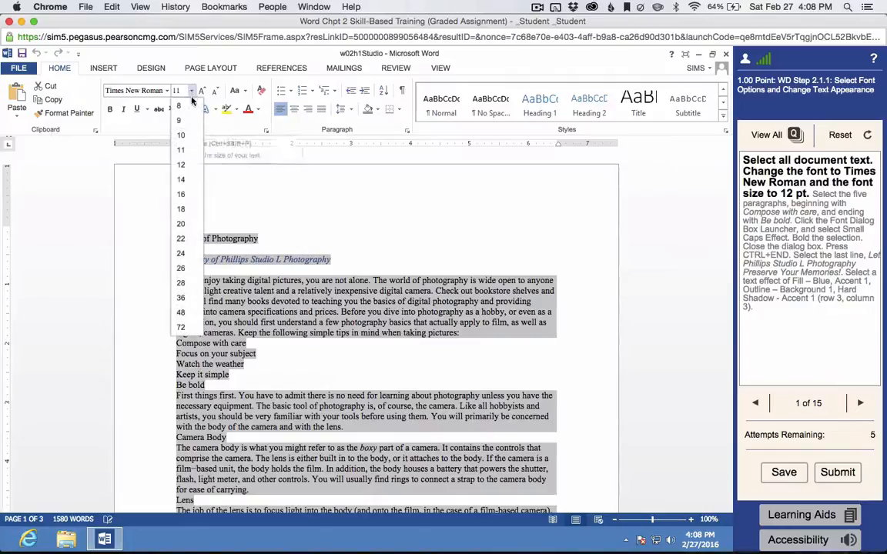
pyautogui.click(192, 91)
pyautogui.click(185, 165)
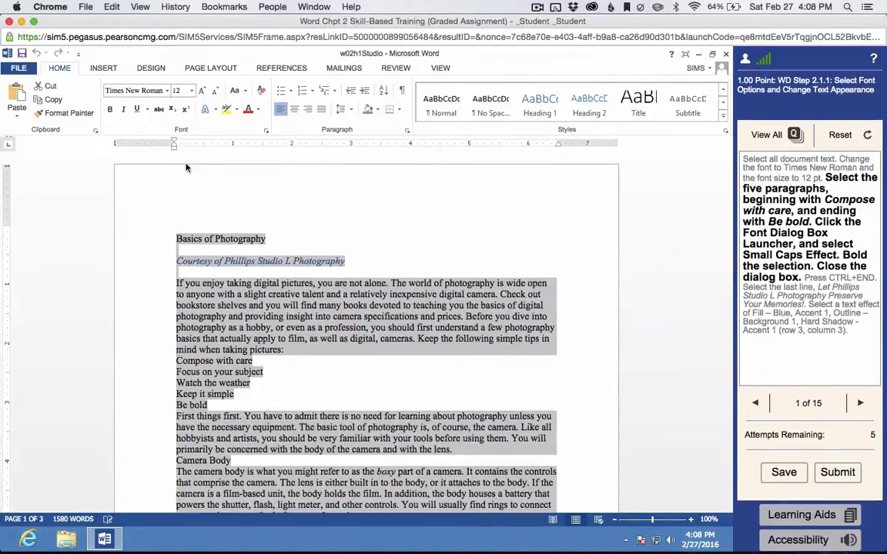
# Step: Apply the Small caps effect and Bold style to the five paragraphs from Compose with care to Be bold using the Font dialog
pyautogui.scroll(-3, 333, 254)
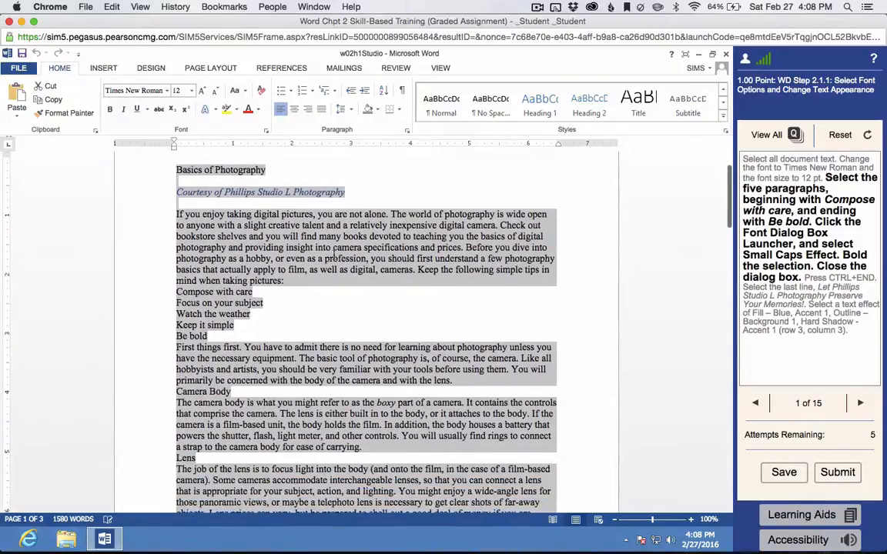
pyautogui.click(261, 321)
pyautogui.moveTo(208, 336); pyautogui.dragTo(174, 293)
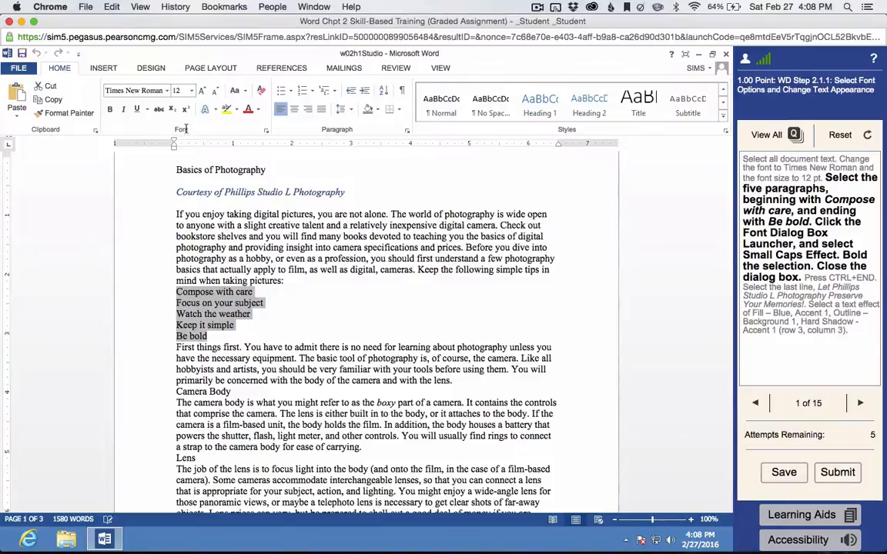
pyautogui.click(266, 132)
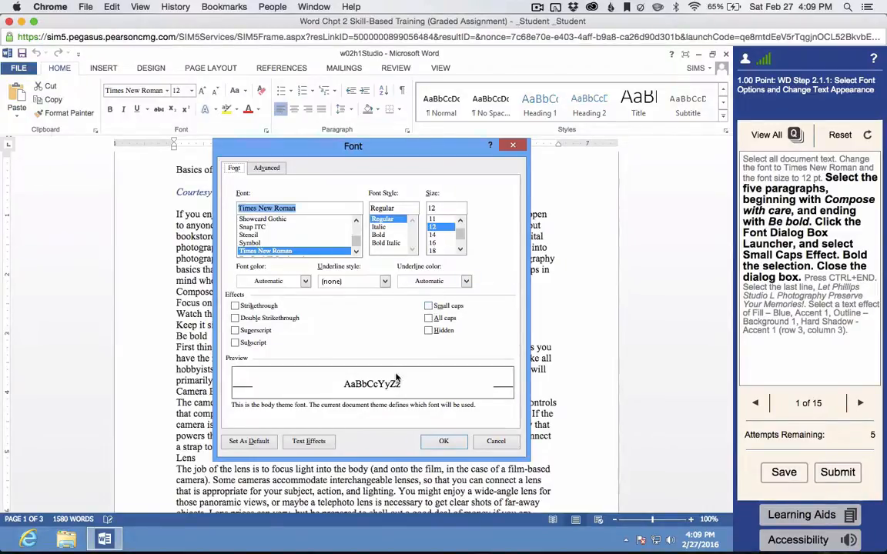
pyautogui.click(429, 307)
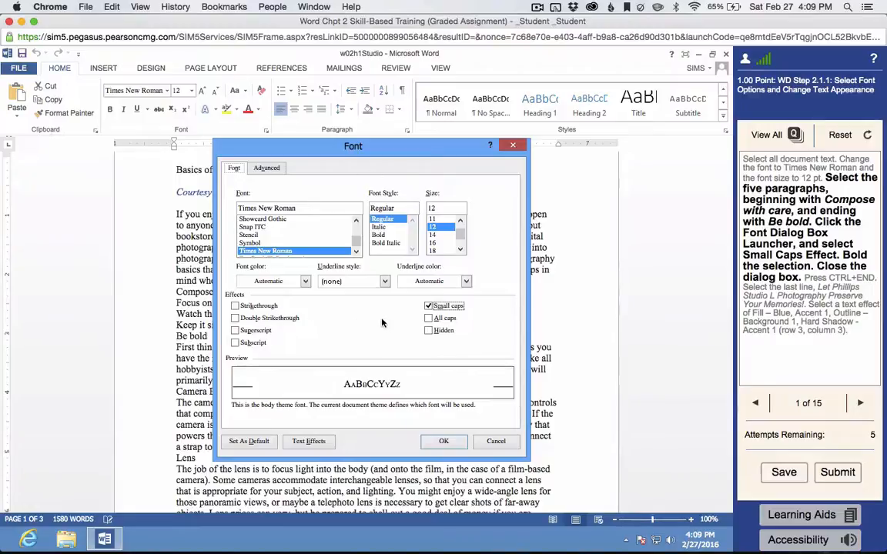
pyautogui.click(379, 236)
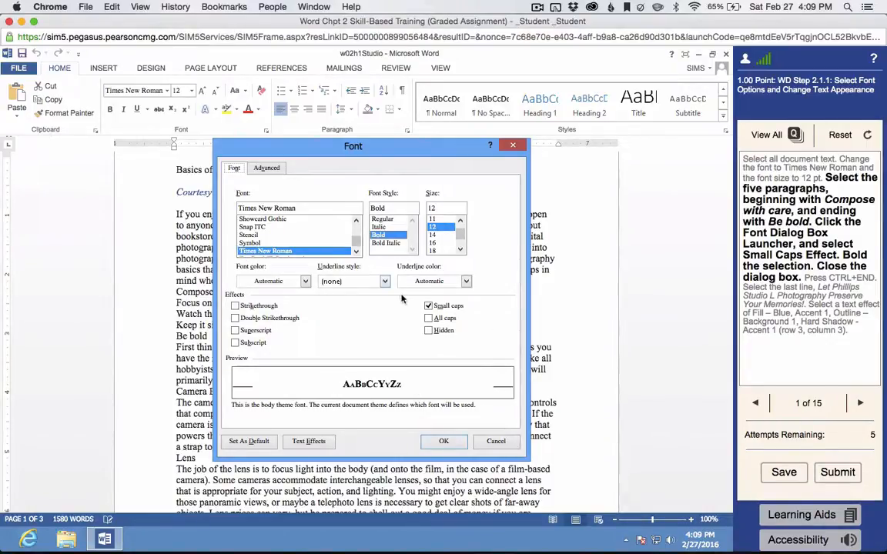
pyautogui.click(444, 443)
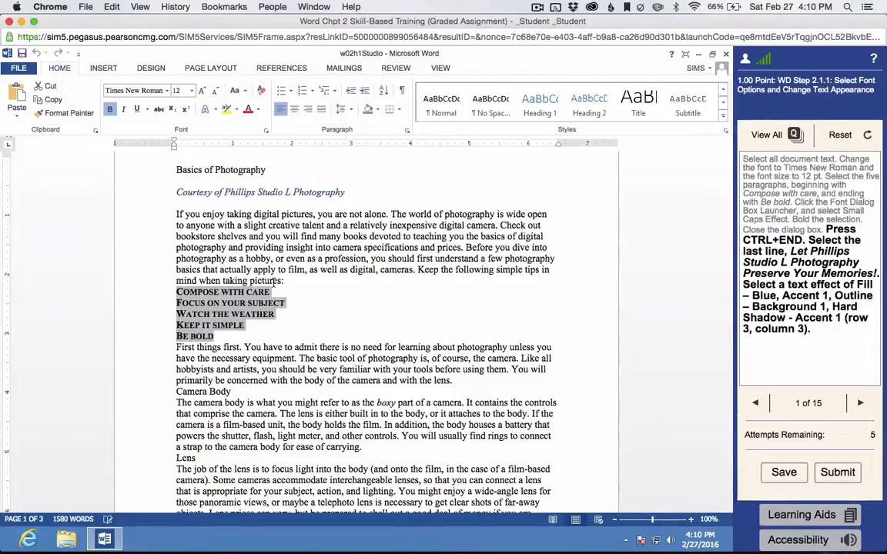
# Step: Apply the text effect Fill - Blue, Accent 1, Outline - Background 1, Hard Shadow - Accent 1 to the document's last line
pyautogui.hotkey('ctrl', 'End')
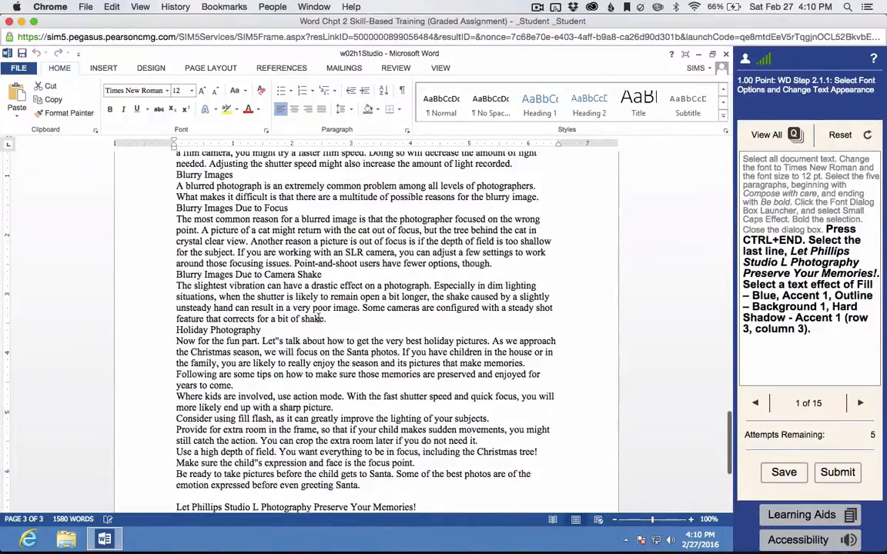
pyautogui.scroll(-5, 319, 318)
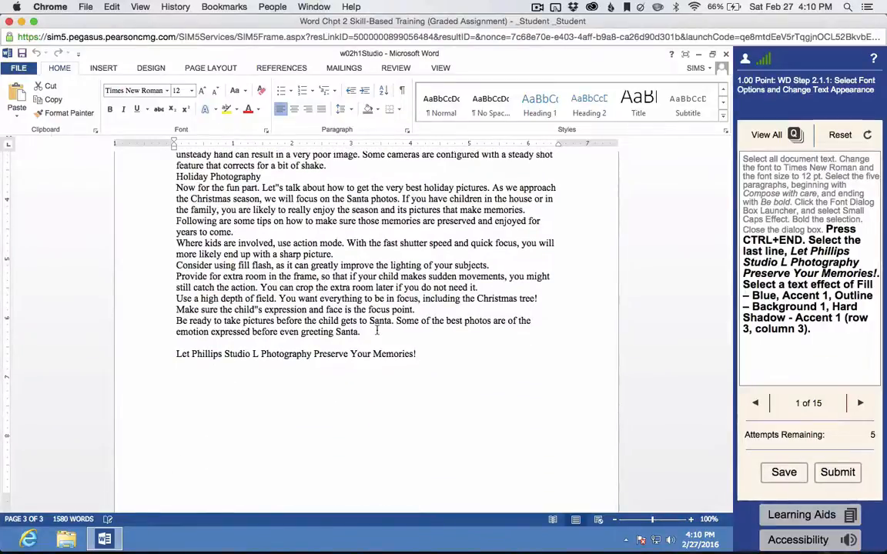
pyautogui.moveTo(424, 354); pyautogui.dragTo(154, 351)
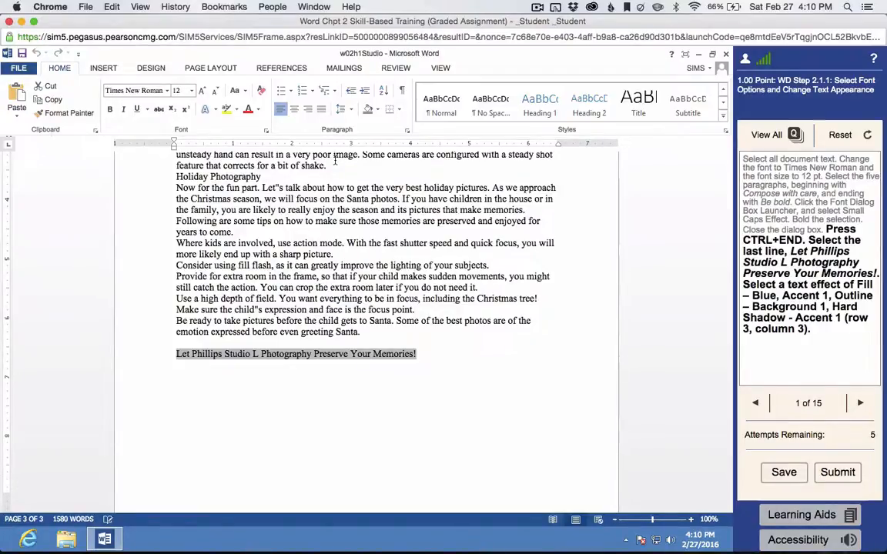
pyautogui.click(215, 110)
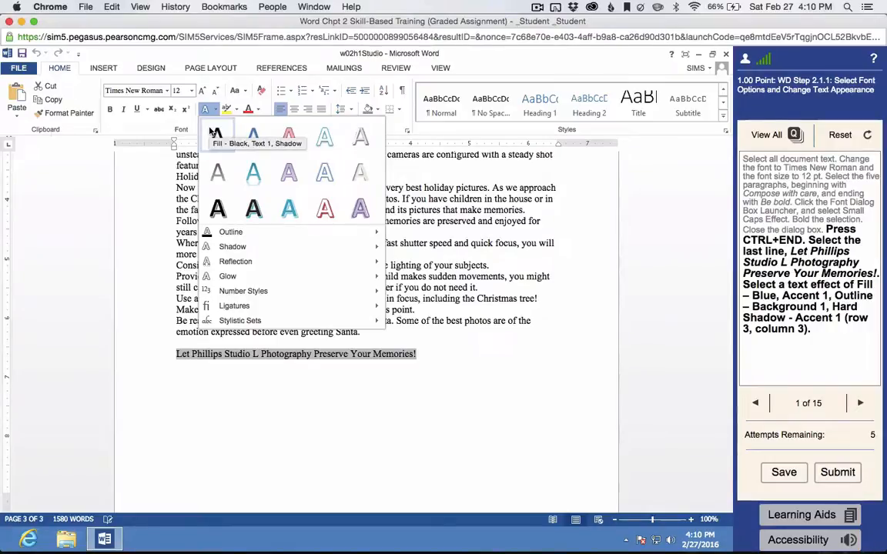
pyautogui.click(283, 209)
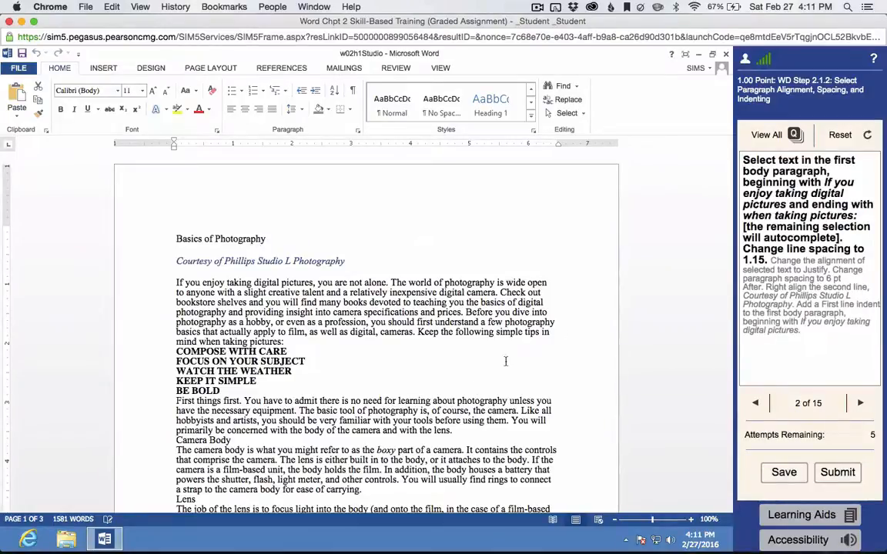
# Step: Select the body text starting at "If you enjoy taking digital pictures" and set its line spacing to 1.15
pyautogui.scroll(-2, 493, 332)
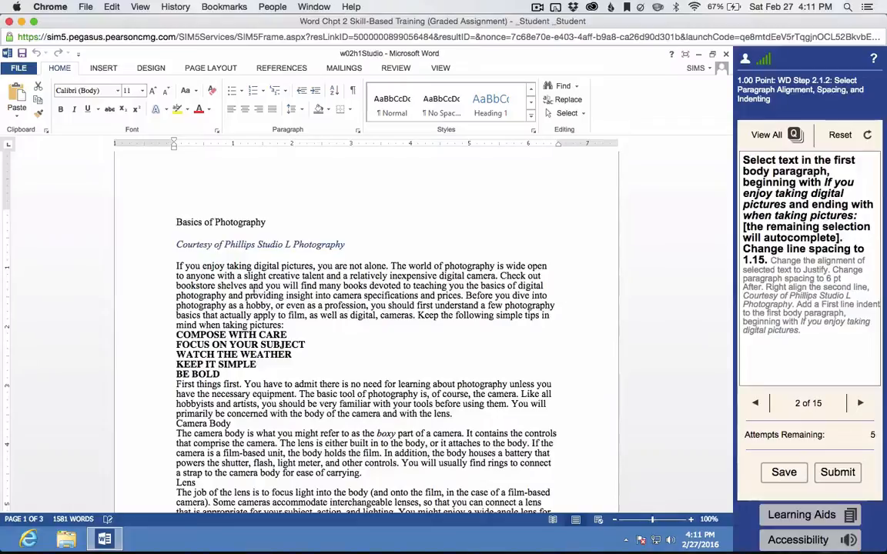
pyautogui.moveTo(176, 266); pyautogui.dragTo(314, 326)
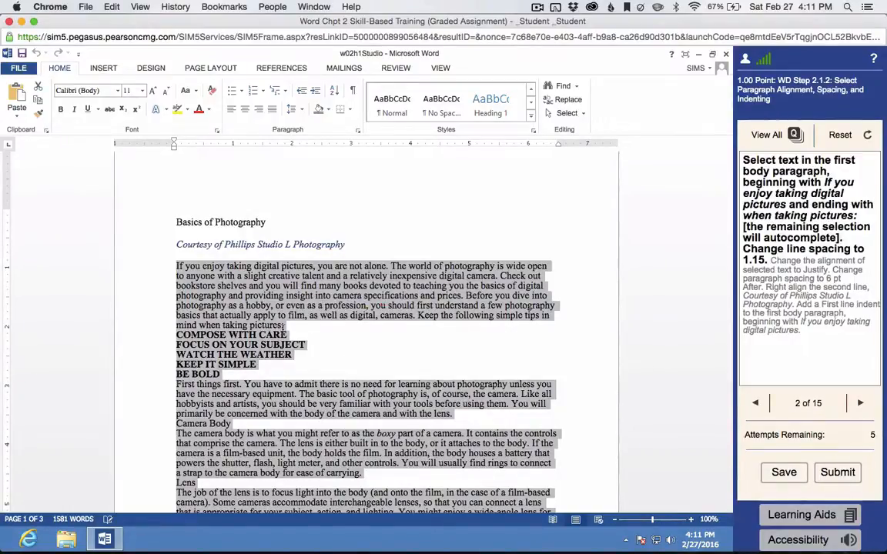
pyautogui.scroll(-20, 298, 369)
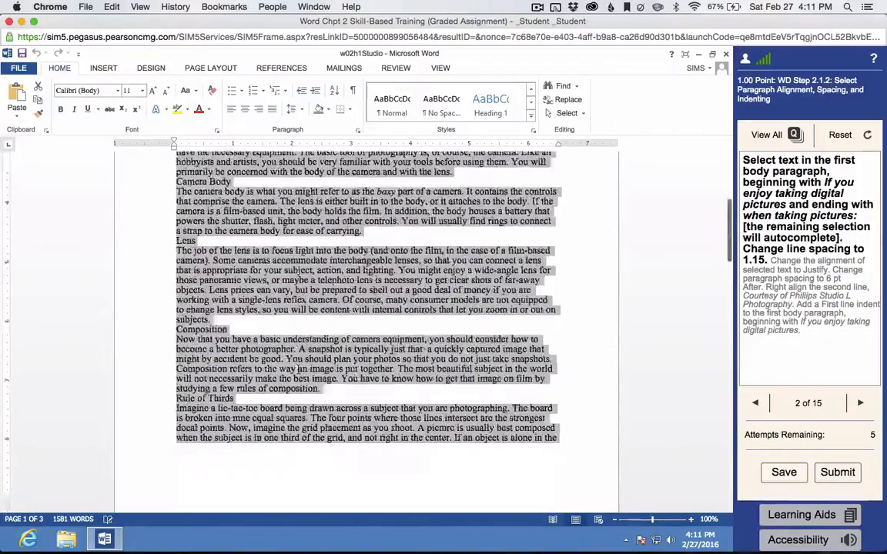
pyautogui.scroll(20, 298, 369)
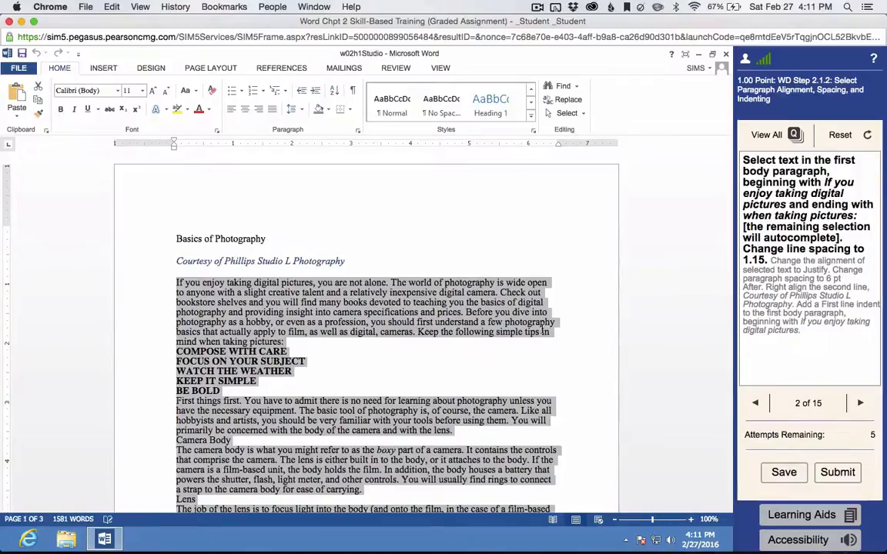
pyautogui.click(299, 112)
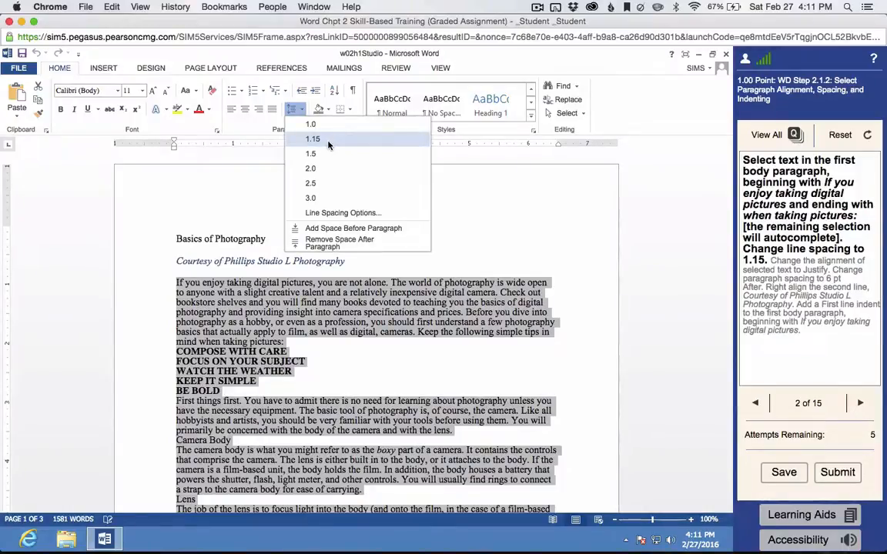
pyautogui.click(313, 140)
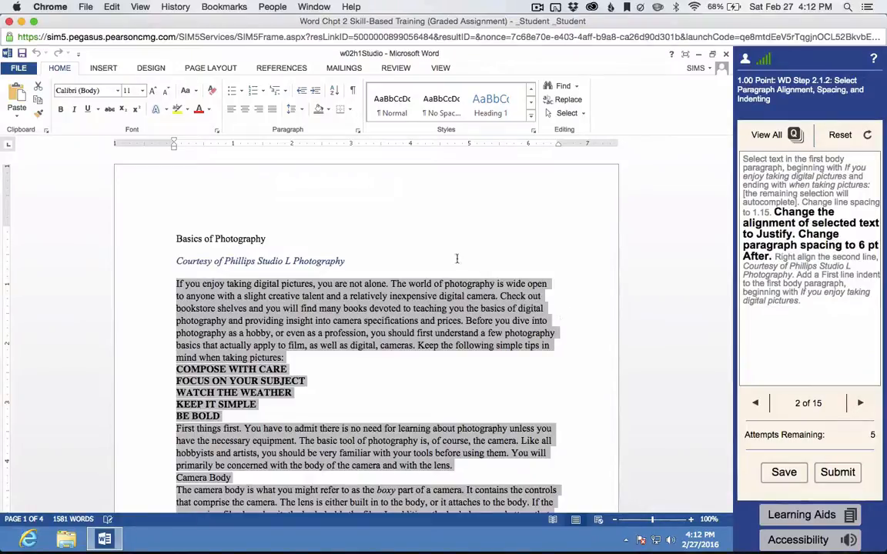
# Step: Justify the selected body text and set its paragraph spacing to 6 pt After
pyautogui.click(270, 109)
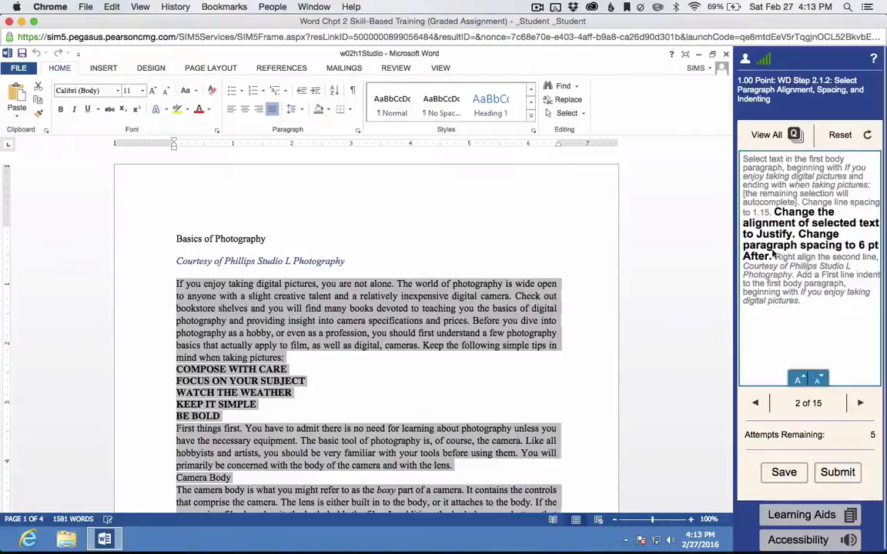
pyautogui.click(357, 132)
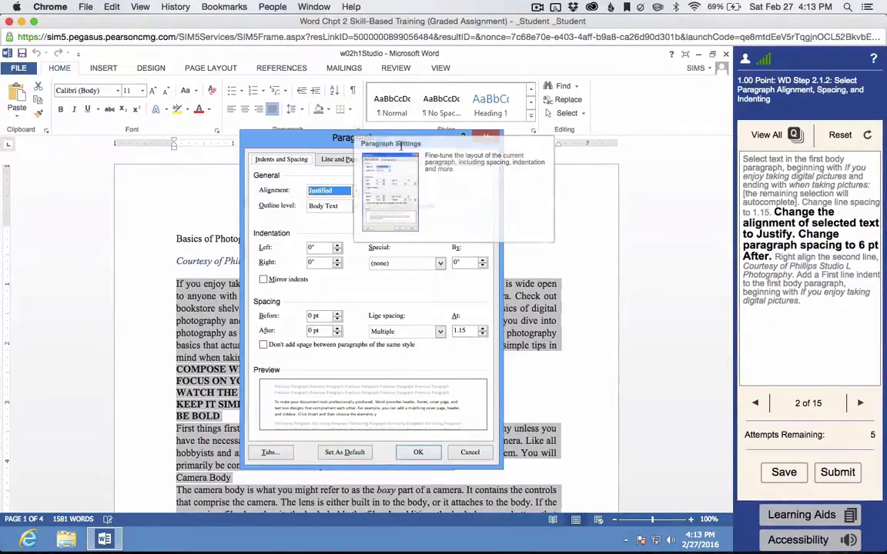
pyautogui.click(486, 137)
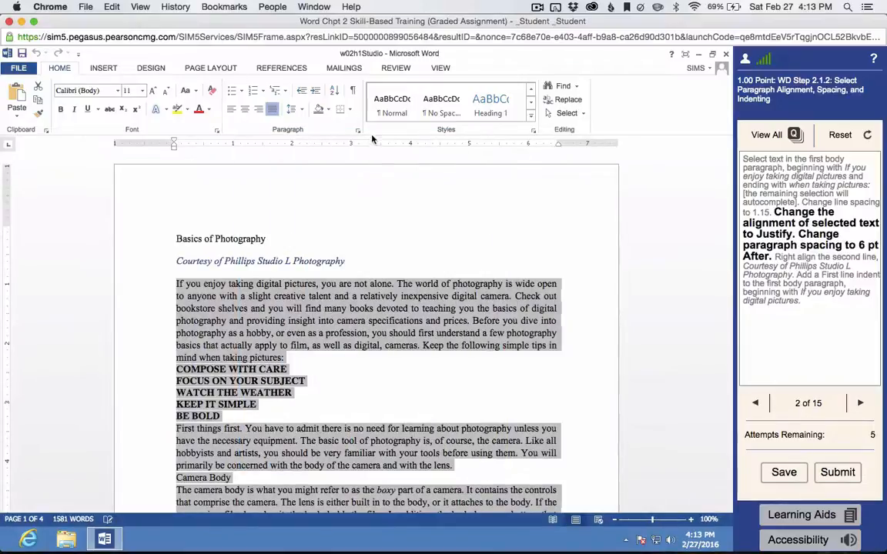
pyautogui.click(358, 132)
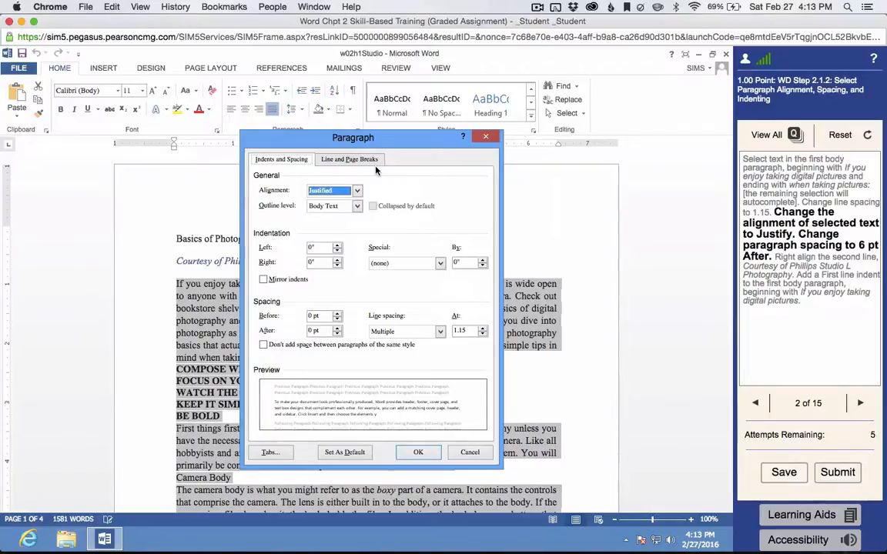
pyautogui.click(337, 328)
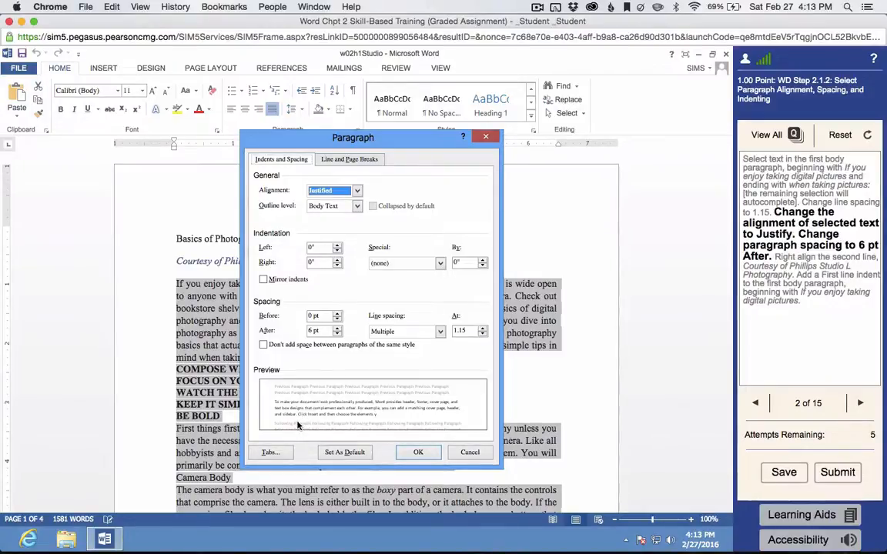
pyautogui.click(415, 452)
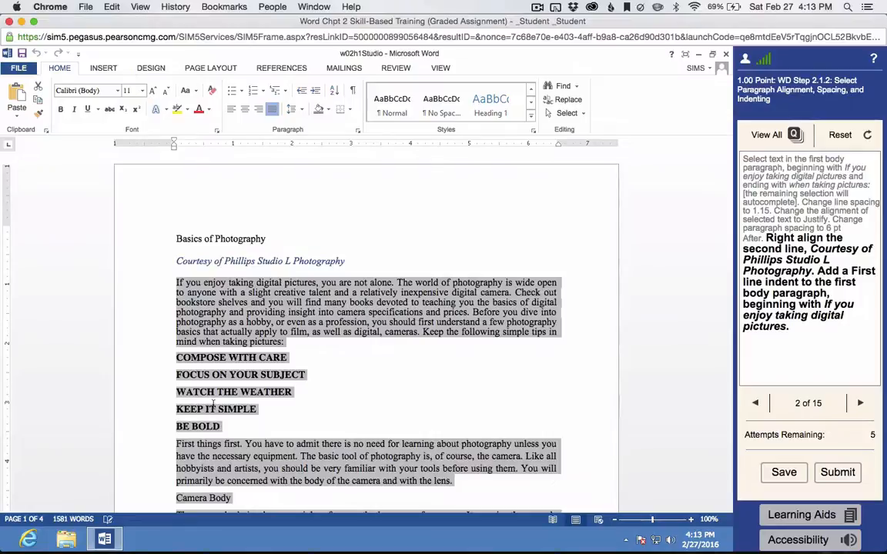
# Step: Right-align the second line, "Courtesy of Phillips Studio L Photography"
pyautogui.scroll(-5, 214, 447)
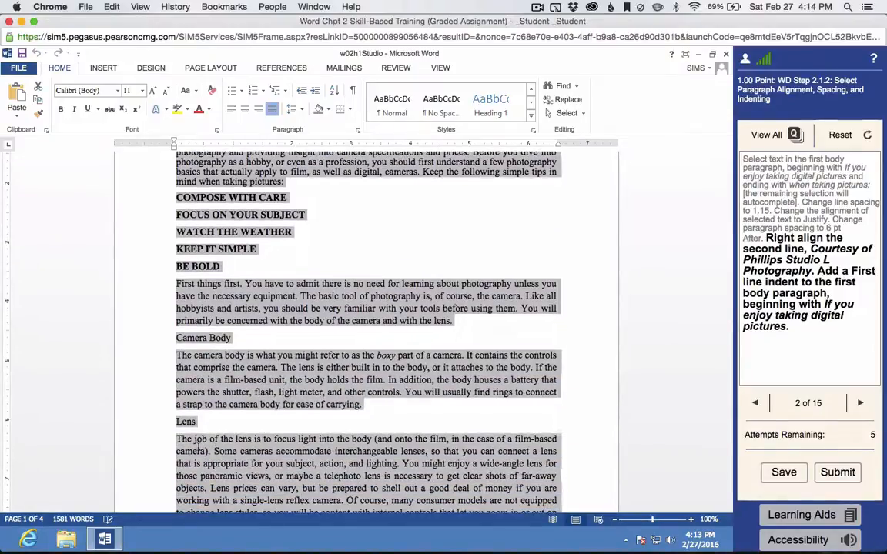
pyautogui.scroll(-3, 188, 375)
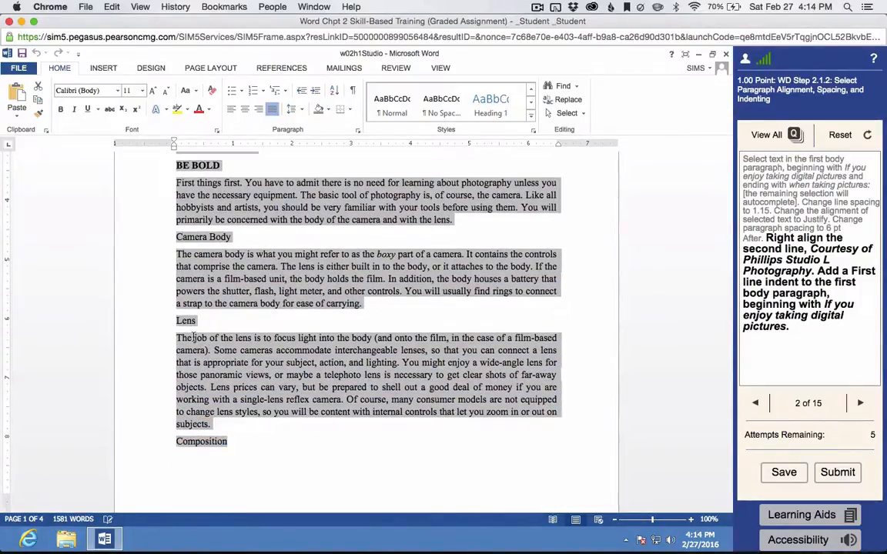
pyautogui.scroll(1, 194, 337)
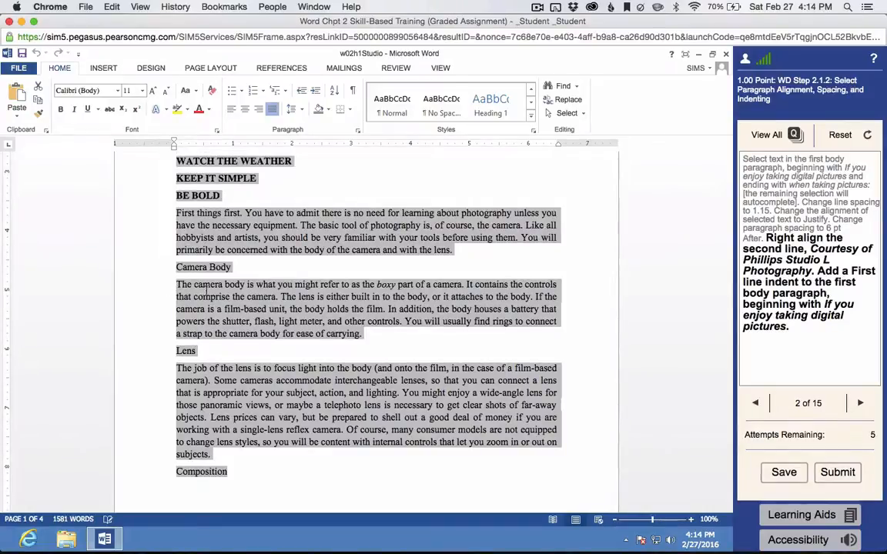
pyautogui.scroll(8, 220, 297)
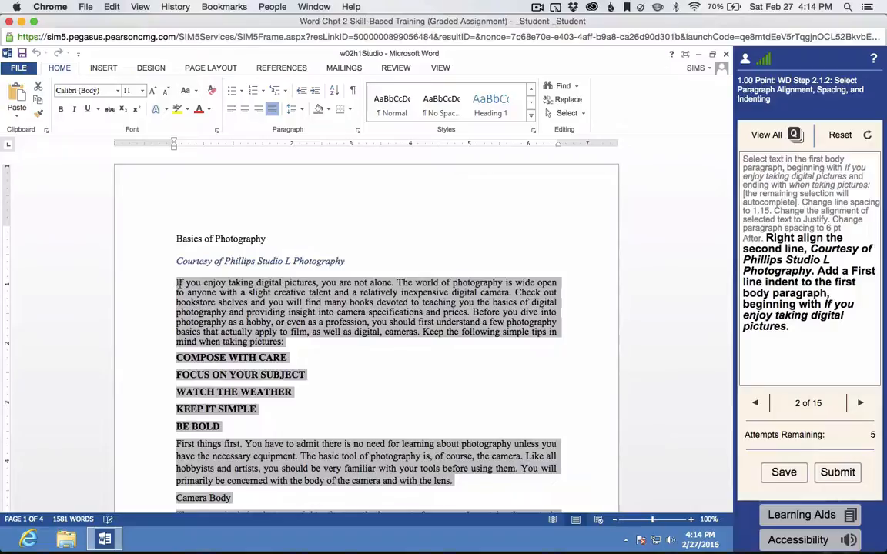
pyautogui.scroll(-3, 178, 353)
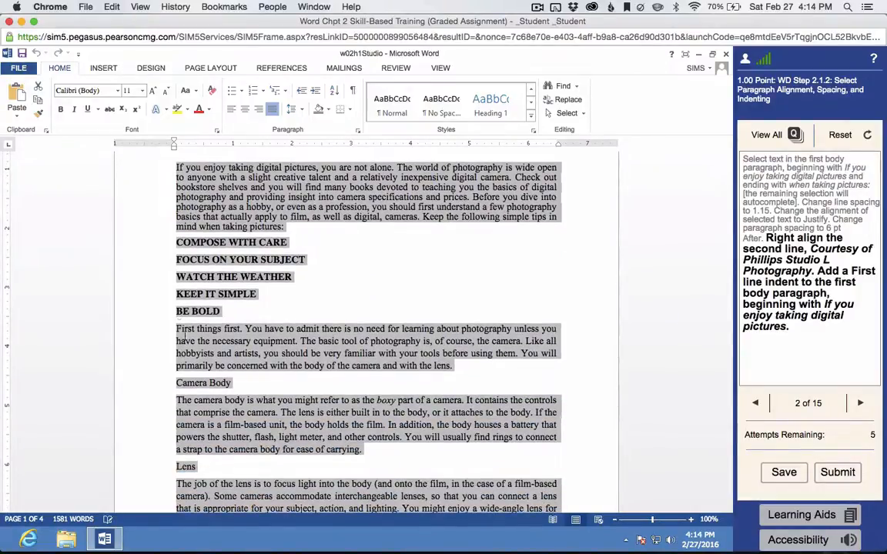
pyautogui.scroll(2, 196, 341)
pyautogui.scroll(1, 332, 311)
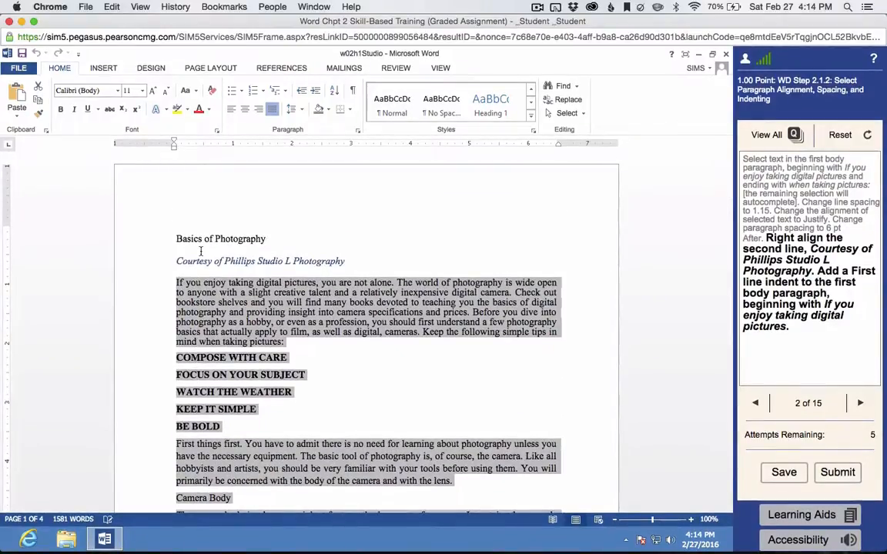
pyautogui.moveTo(177, 261); pyautogui.dragTo(381, 262)
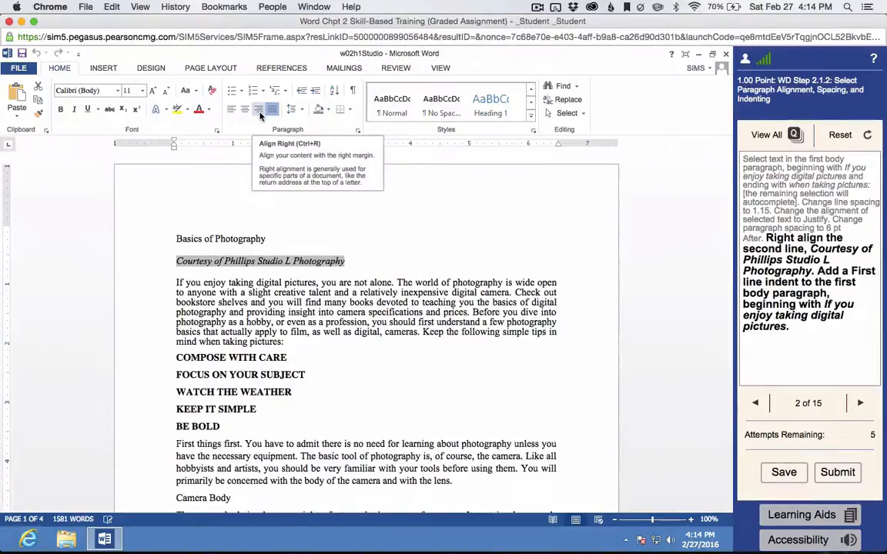
pyautogui.click(260, 114)
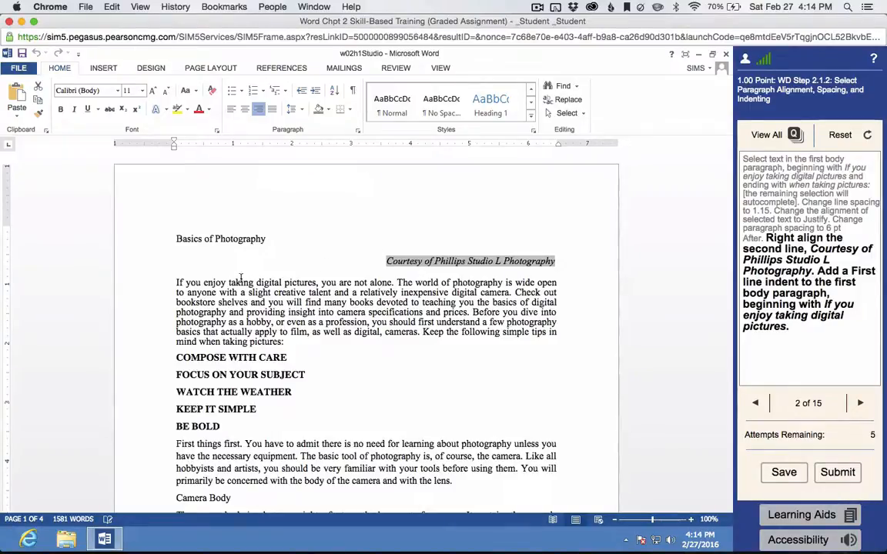
# Step: Add a 0.5" First line indent to the first body paragraph, beginning "If you enjoy taking digital pictures"
pyautogui.click(176, 282)
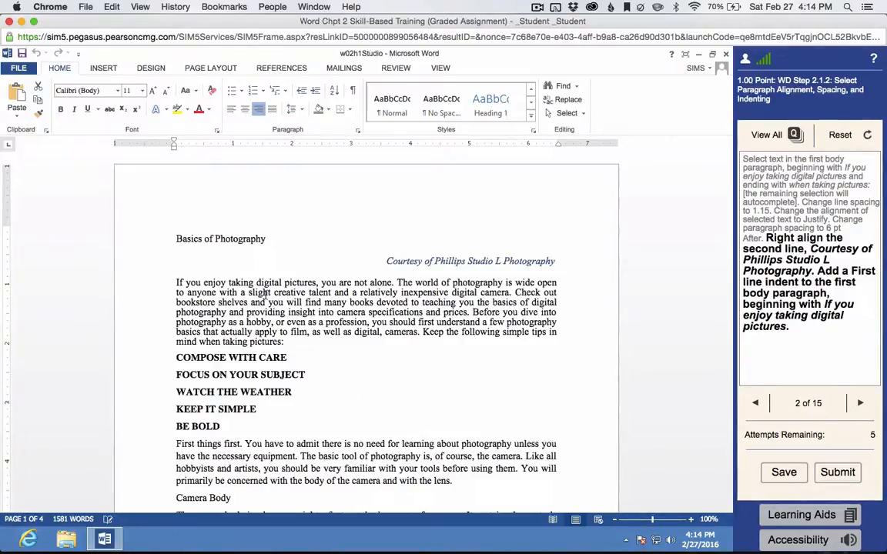
pyautogui.click(266, 293)
pyautogui.click(358, 129)
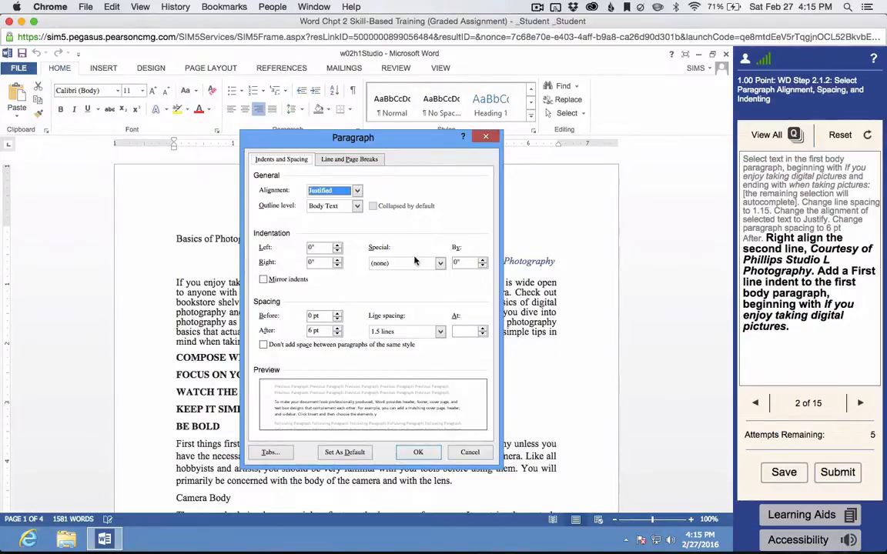
pyautogui.click(438, 264)
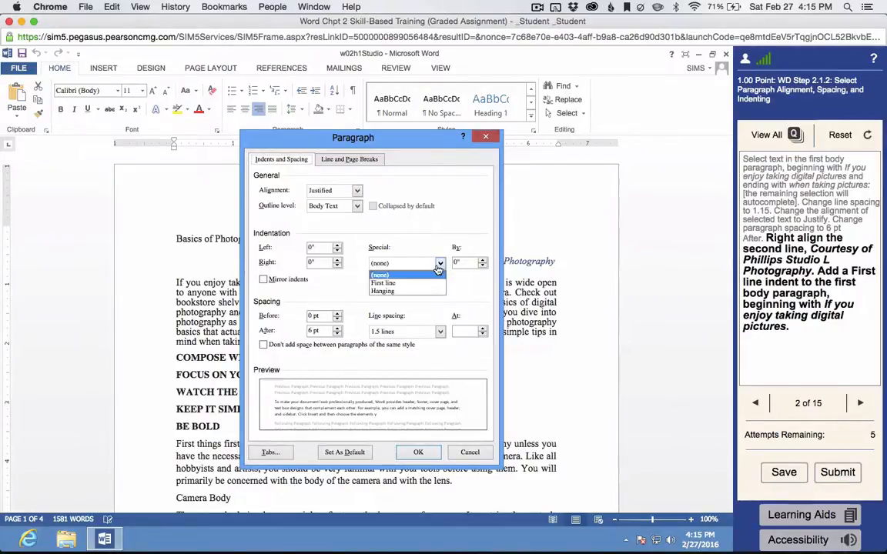
pyautogui.click(397, 284)
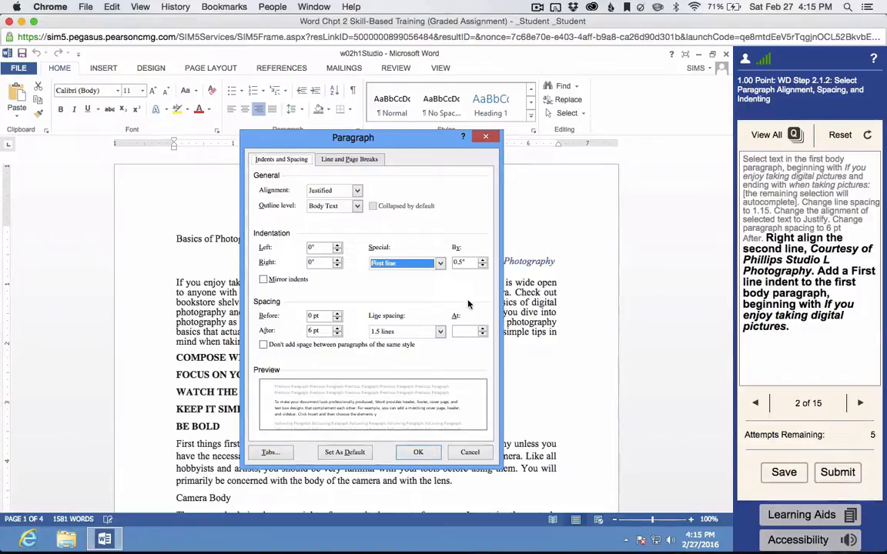
pyautogui.click(418, 453)
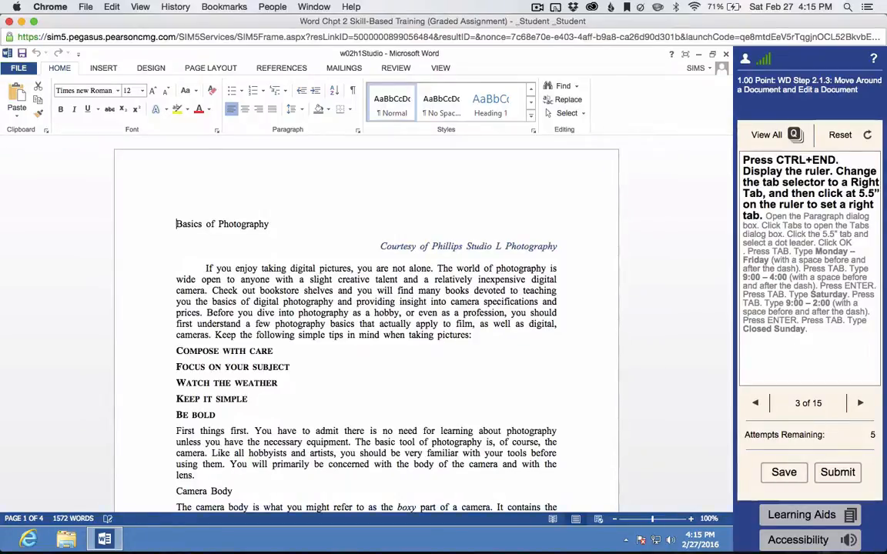
# Step: Go to the end of the document and display the ruler
pyautogui.hotkey('ctrl', 'End')
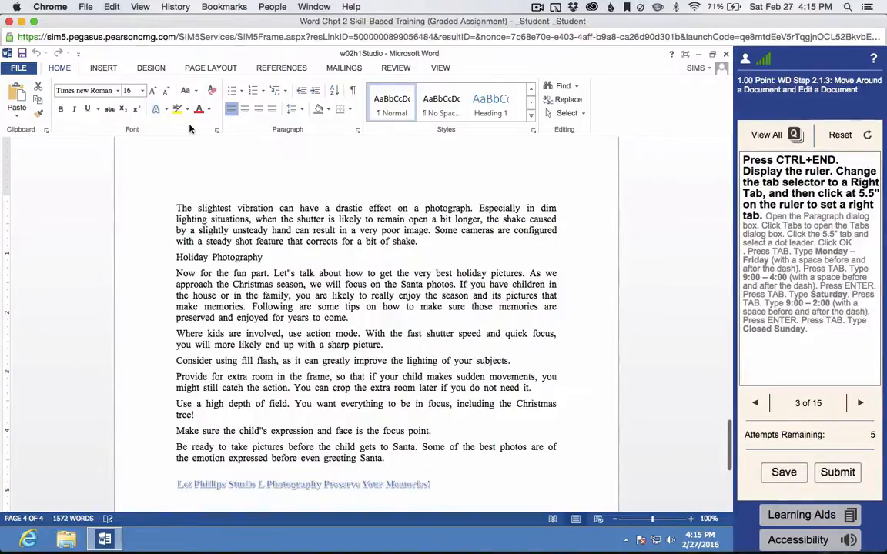
pyautogui.click(440, 69)
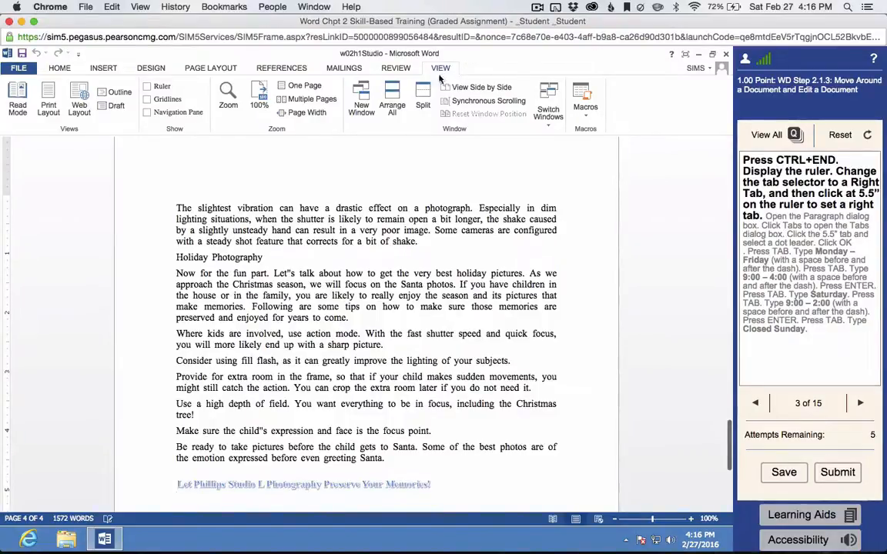
pyautogui.click(149, 89)
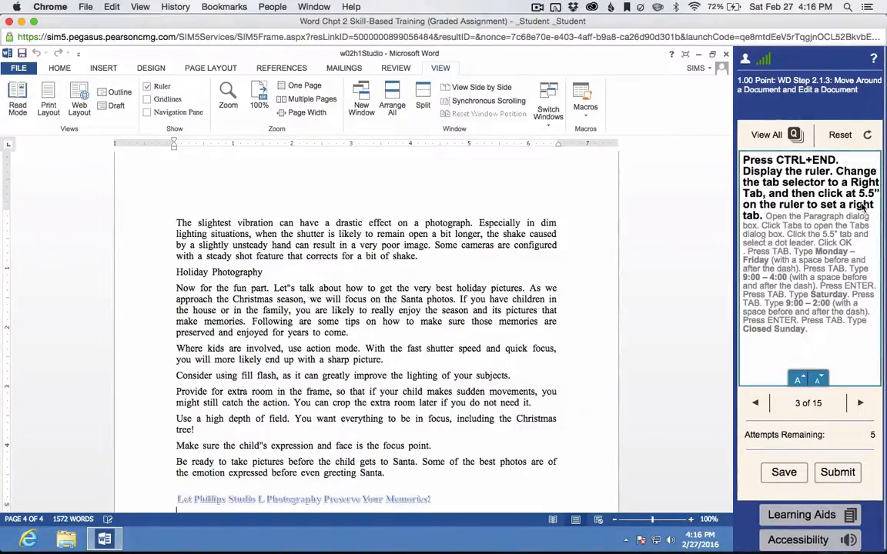
# Step: Change the tab selector to Right Tab and set a right tab at 5.5" for the empty last line
pyautogui.moveTo(864, 173)
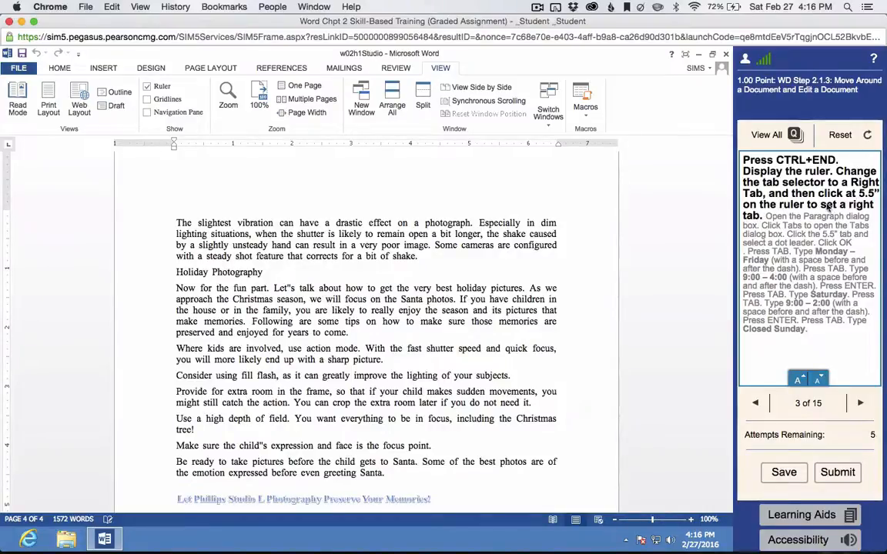
pyautogui.scroll(-5, 368, 296)
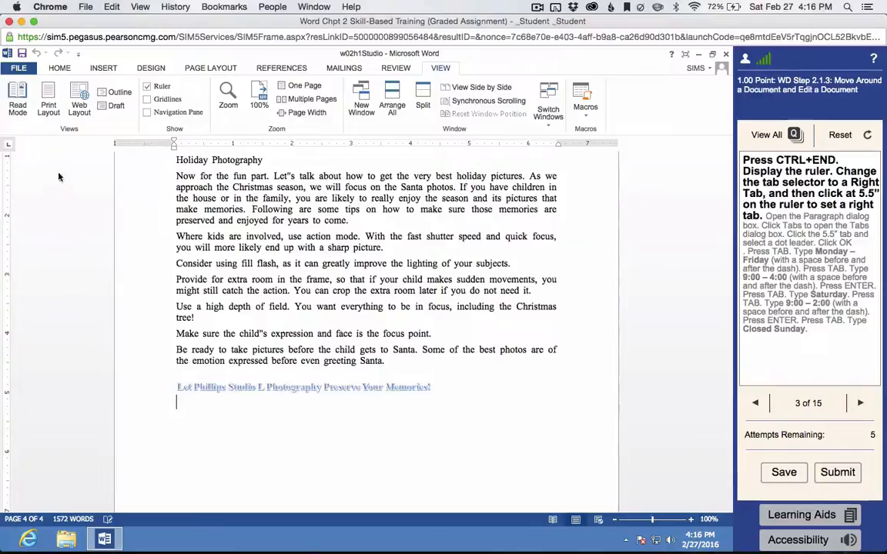
pyautogui.click(9, 146)
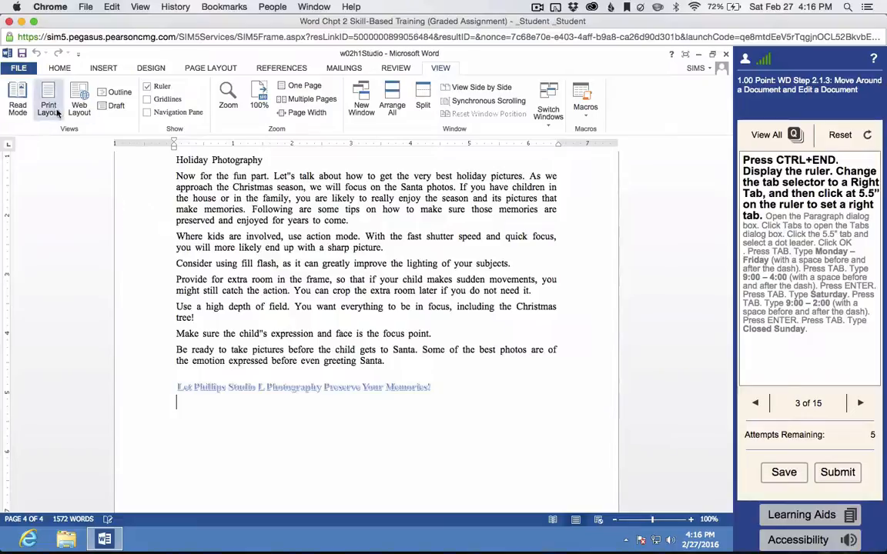
pyautogui.click(9, 148)
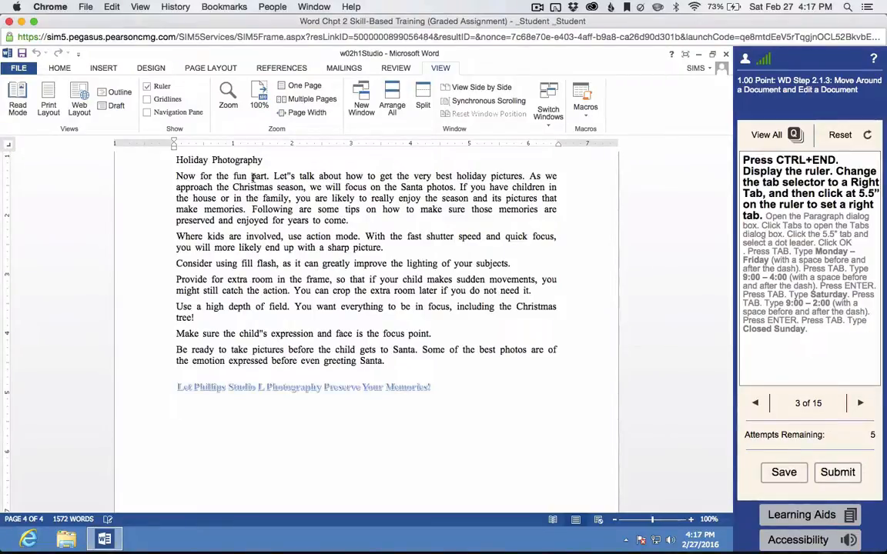
pyautogui.click(498, 144)
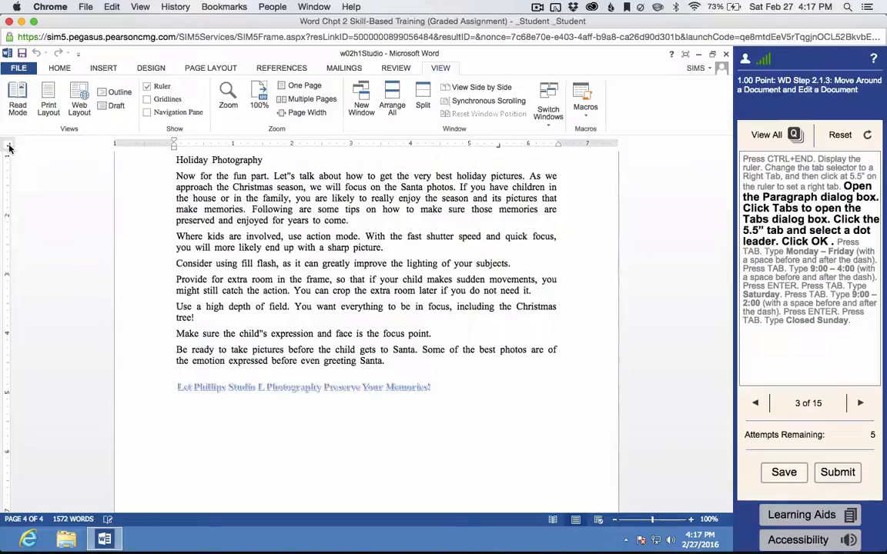
# Step: Give the 5.5" tab stop a dot leader (leader option 2)
pyautogui.click(499, 146)
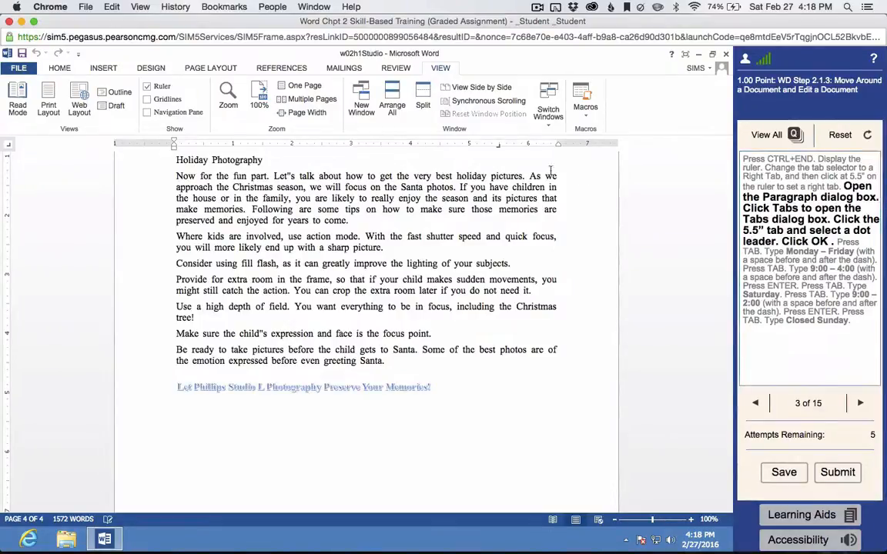
pyautogui.click(498, 150)
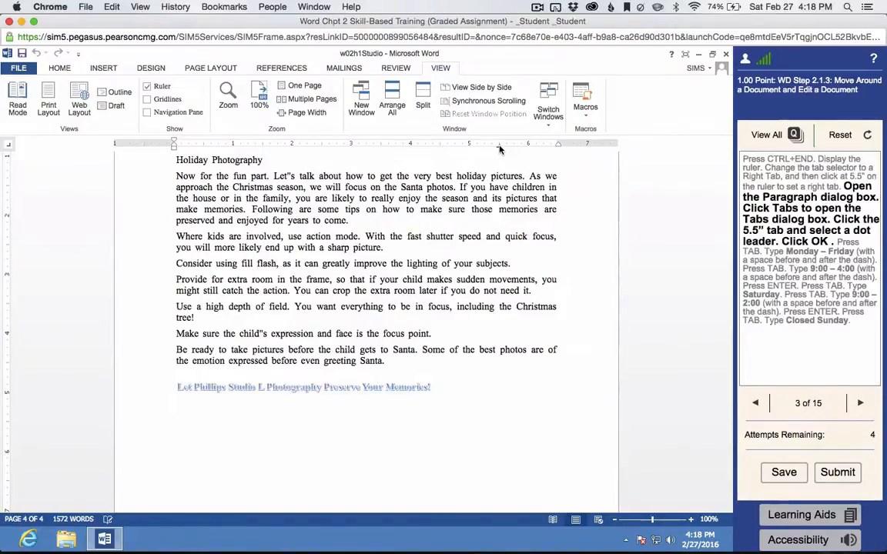
pyautogui.doubleClick(498, 150)
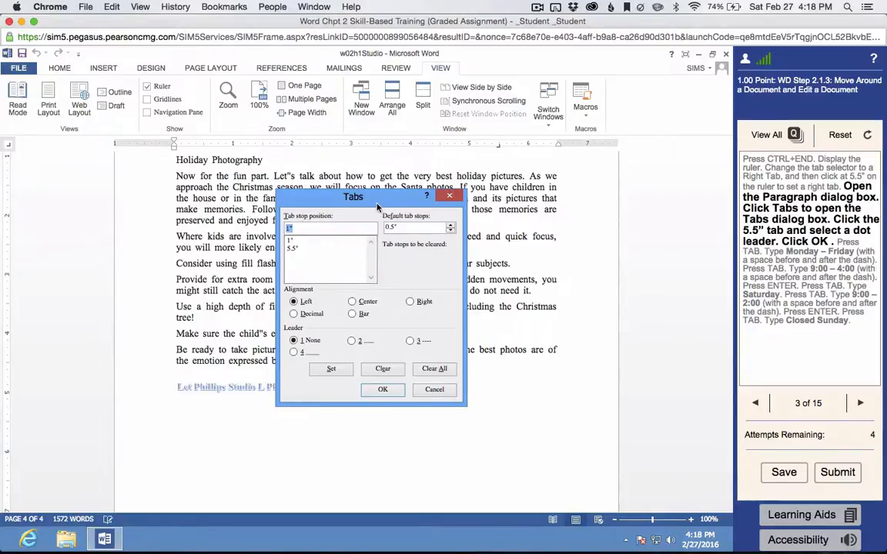
pyautogui.click(292, 248)
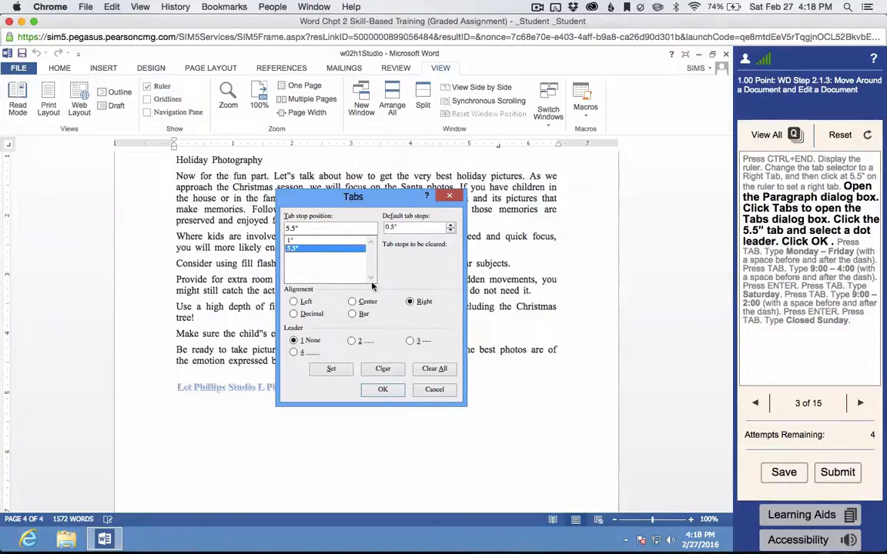
pyautogui.click(352, 341)
pyautogui.click(383, 389)
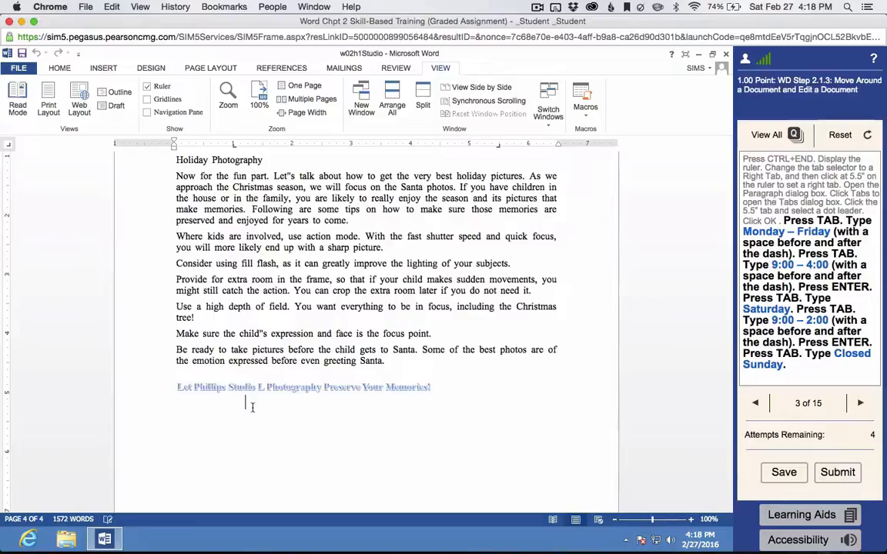
# Step: Enter a tabbed line with "Monday – Friday" at the first tab stop and "9:00 – 4:00" at the dot-leader tab
pyautogui.press('Tab')
pyautogui.write('Monday - Friday')
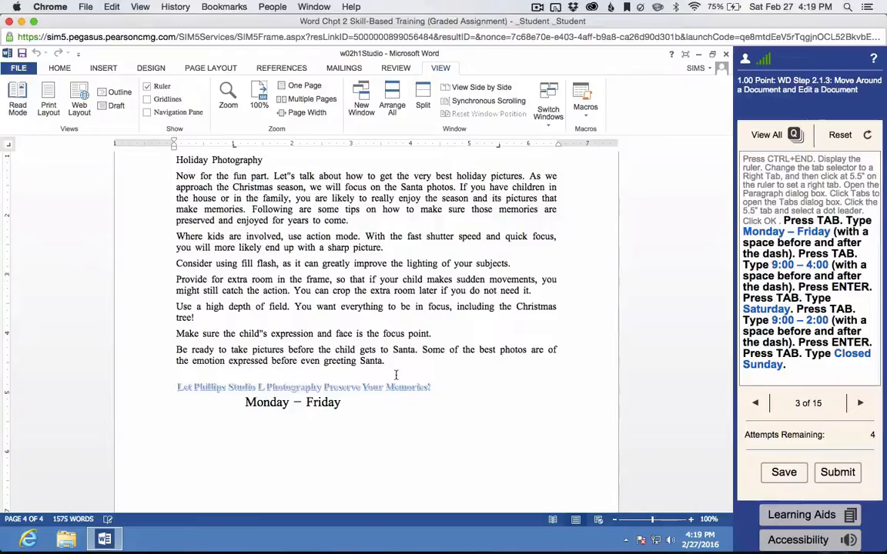
pyautogui.press('Tab')
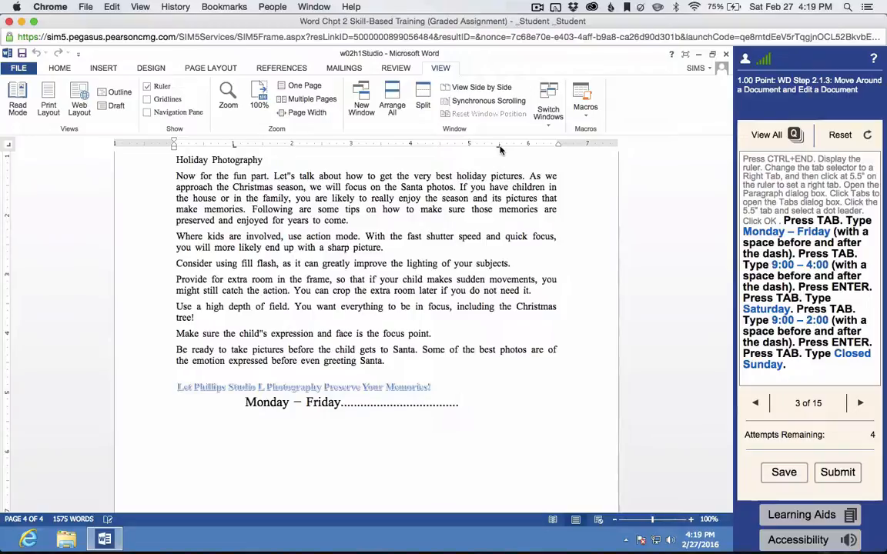
pyautogui.write('9:00 - 4')
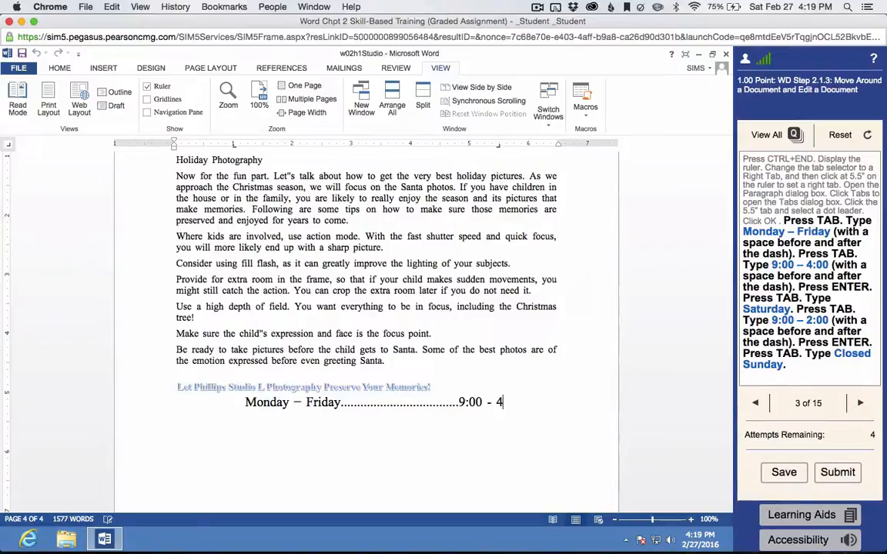
pyautogui.write(':00')
# Step: Add a second tabbed line with "Saturday" and "9:00 – 2:00" beneath the Monday – Friday hours
pyautogui.press('Return')
pyautogui.press('Tab')
pyautogui.write('Saturday')
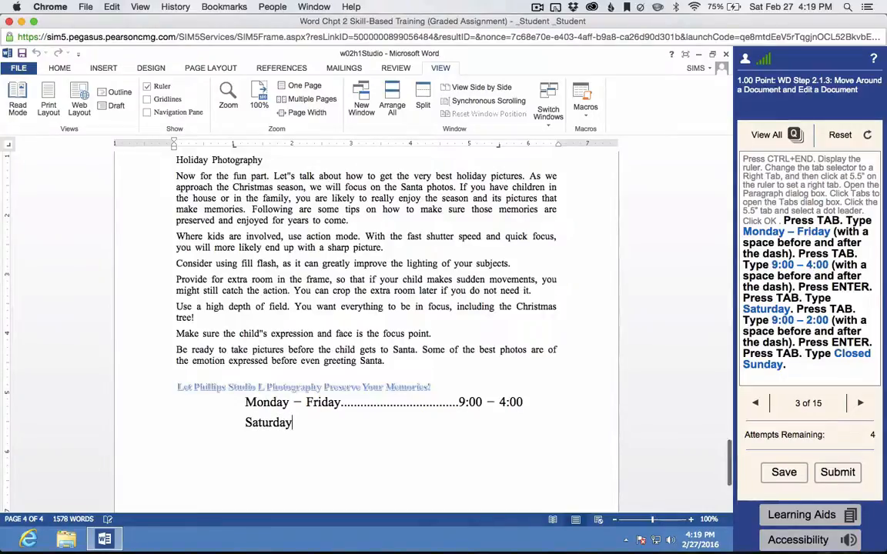
pyautogui.press('Tab')
pyautogui.write('9:0')
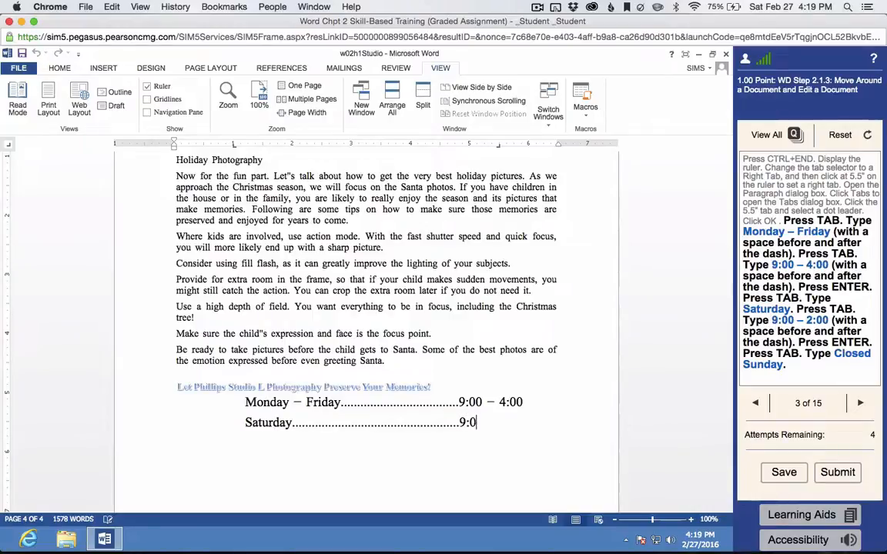
pyautogui.write('0-')
pyautogui.write(' -')
pyautogui.write(' 2:00')
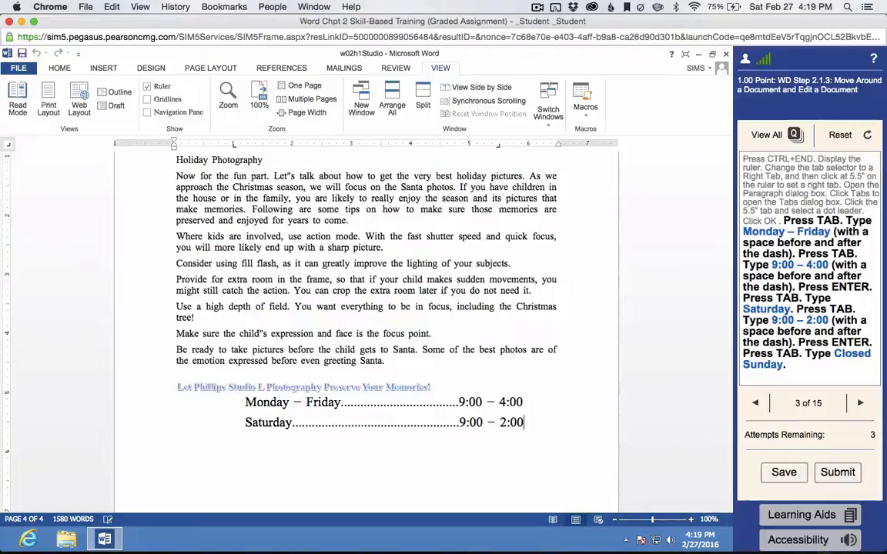
# Step: Add a third tabbed line reading "Closed Sunday" below the Saturday hours
pyautogui.press('Return')
pyautogui.press('Tab')
pyautogui.write('Closed Sunday')
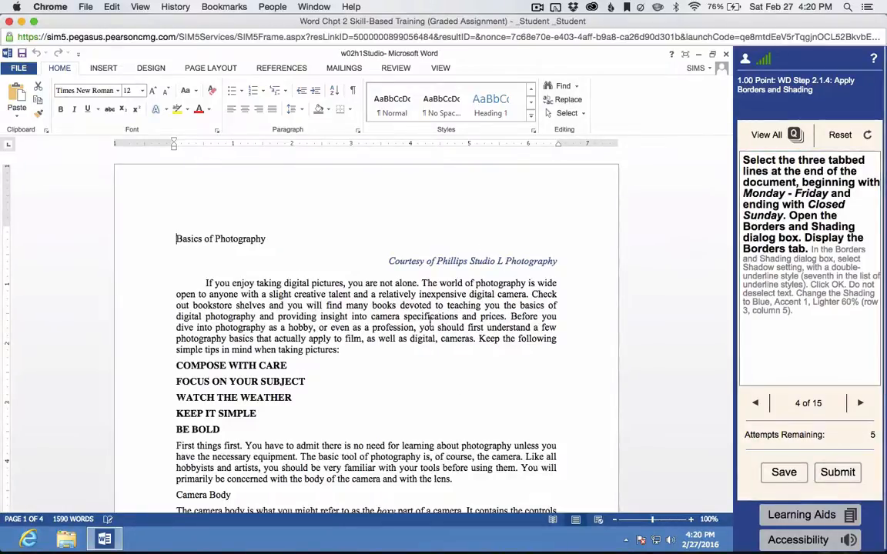
# Step: Select the three tabbed lines at the document's end, "Monday - Friday" through "Closed Sunday", and open the Borders and Shading settings
pyautogui.hotkey('ctrl', 'End')
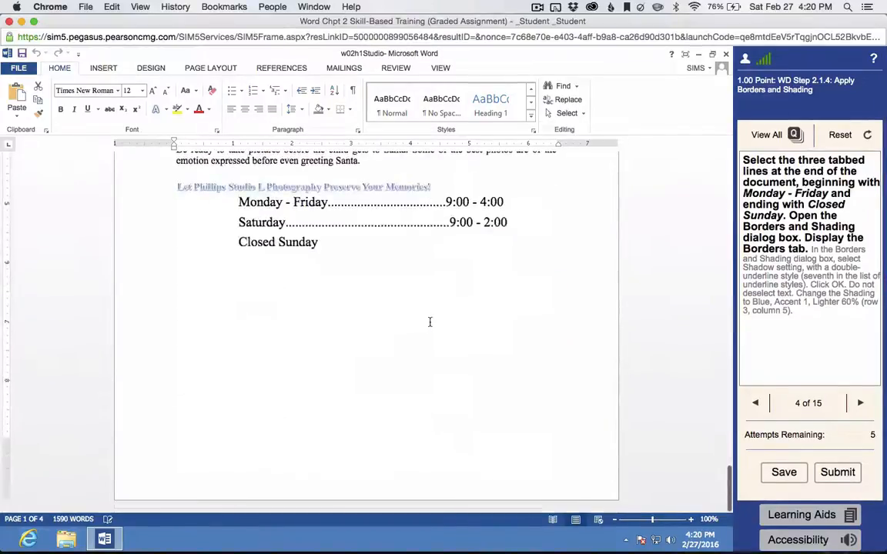
pyautogui.scroll(2, 430, 322)
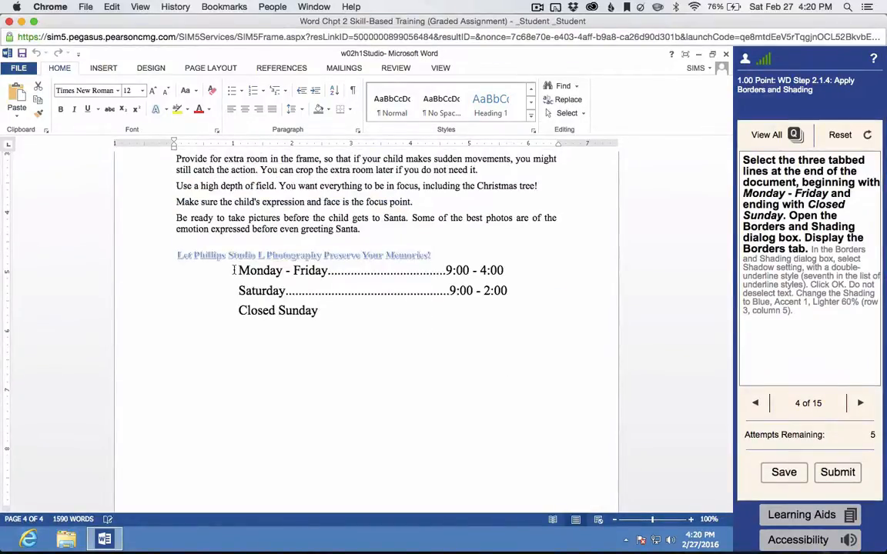
pyautogui.moveTo(237, 270); pyautogui.dragTo(390, 310)
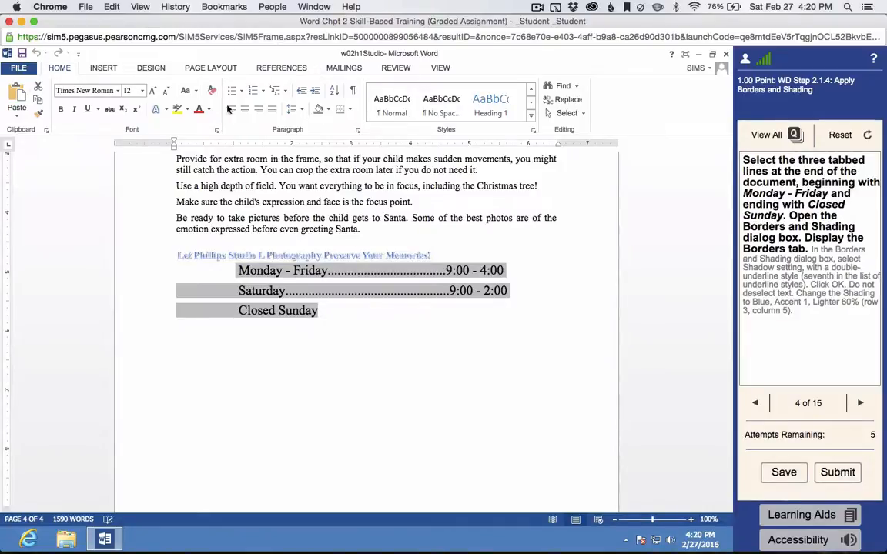
pyautogui.click(352, 110)
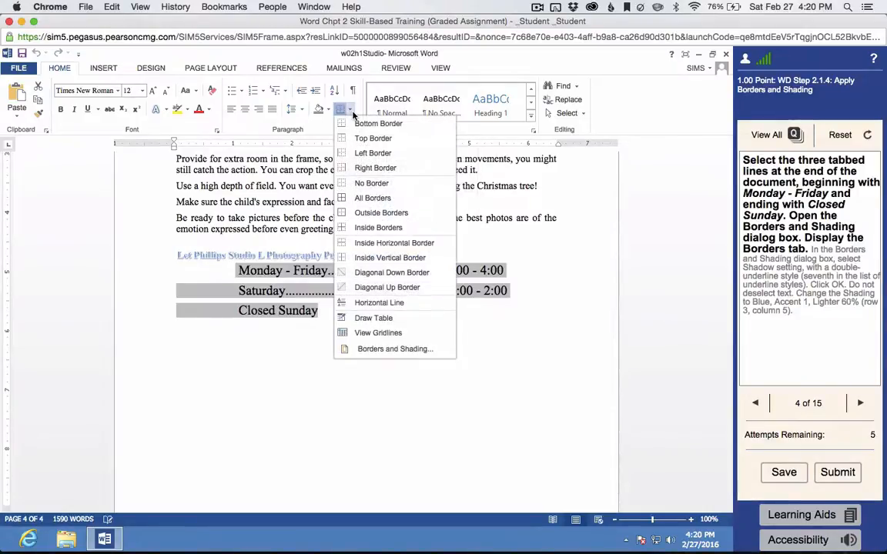
pyautogui.click(381, 354)
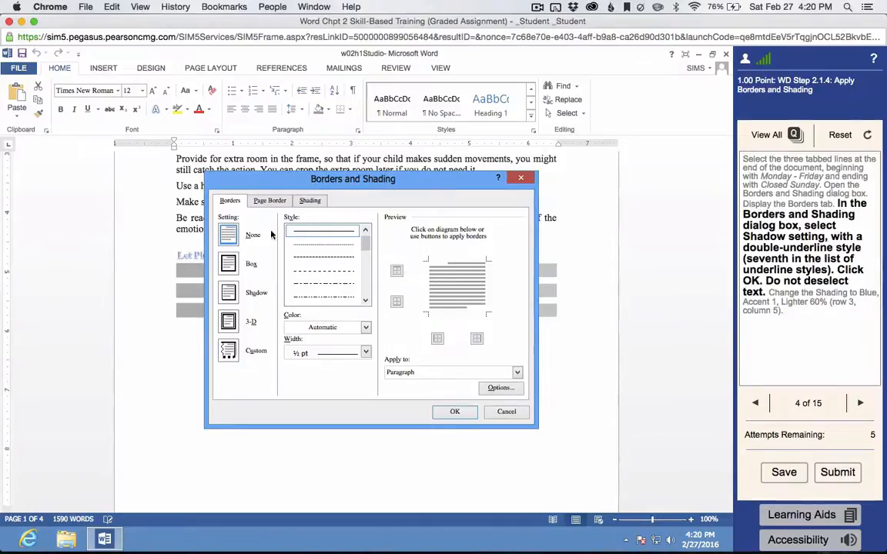
# Step: Apply a Shadow border with the double-line style, seventh in the style list, to the selected hours lines
pyautogui.click(227, 293)
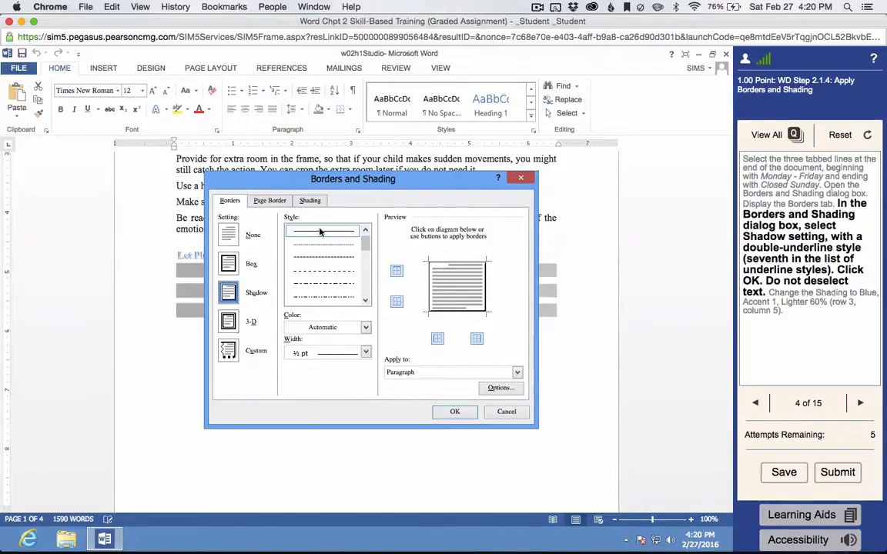
pyautogui.press('Down')
pyautogui.press('Down')
pyautogui.press('Down')
pyautogui.press('Down')
pyautogui.press('Down')
pyautogui.press('Down')
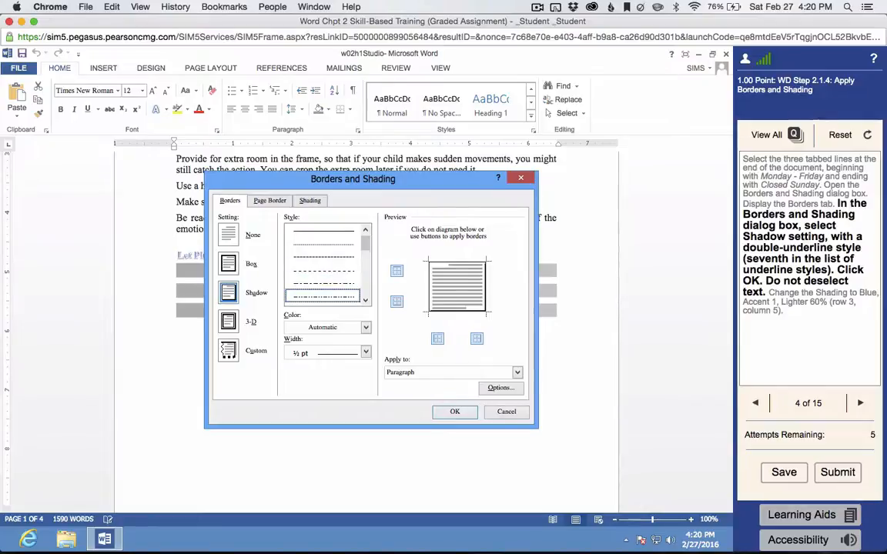
pyautogui.press('Down')
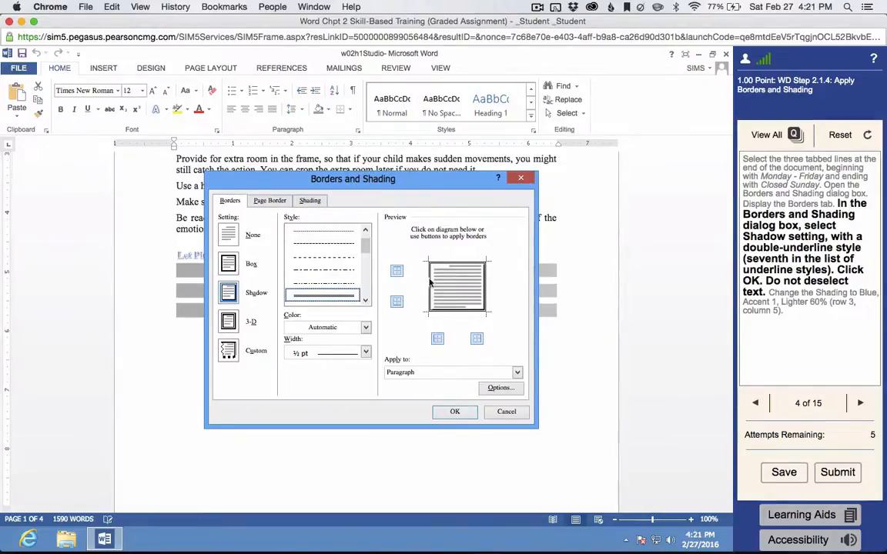
pyautogui.click(455, 411)
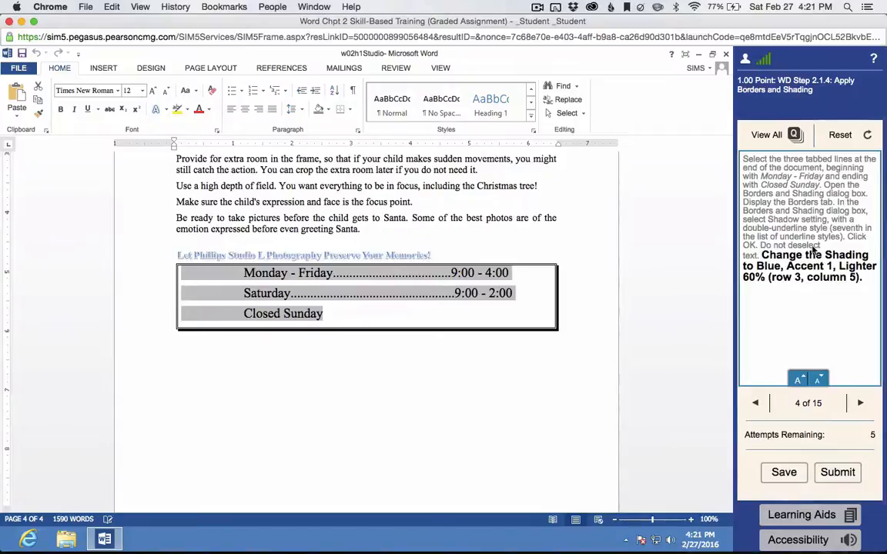
# Step: Shade the selected hours lines, "Monday - Friday" through "Closed Sunday", with Blue, Accent 1, Lighter 60%
pyautogui.click(329, 114)
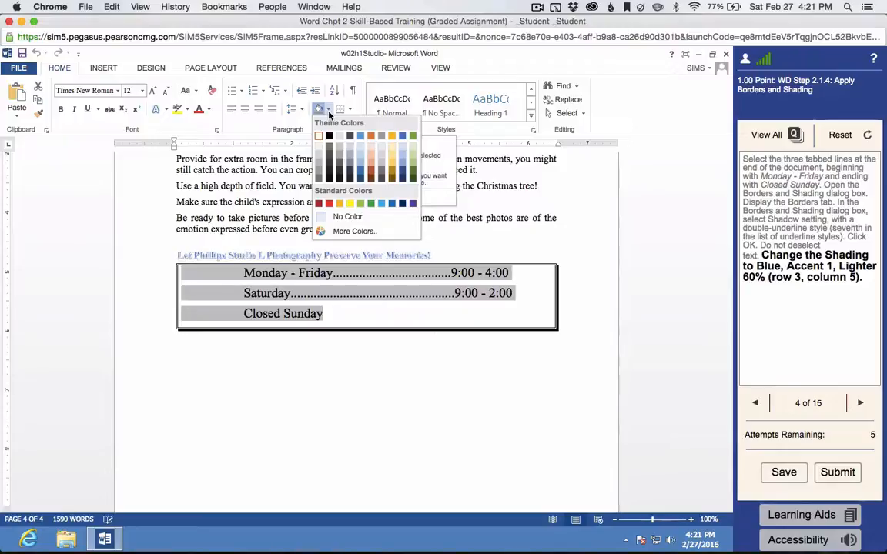
pyautogui.click(361, 158)
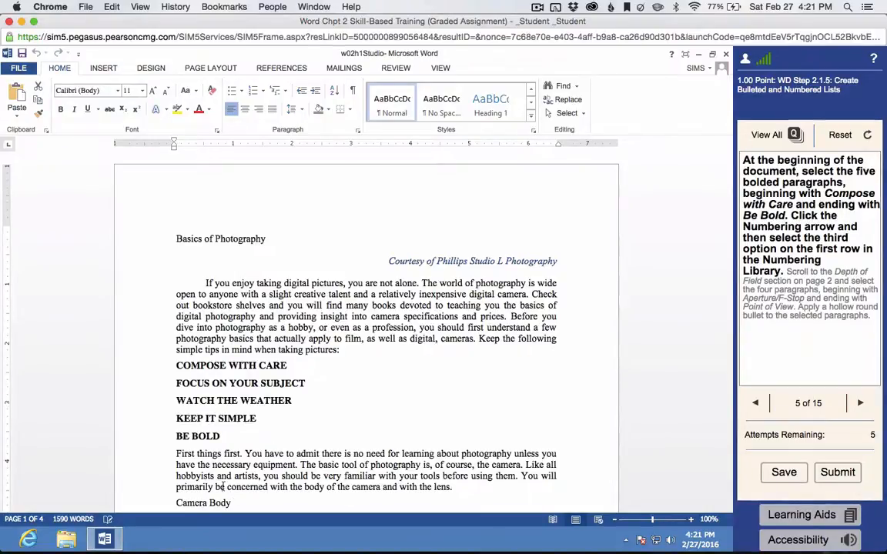
# Step: Number the five bold paragraphs from "Compose with Care" to "Be Bold" using the 1) 2) 3) format
pyautogui.scroll(-2, 229, 436)
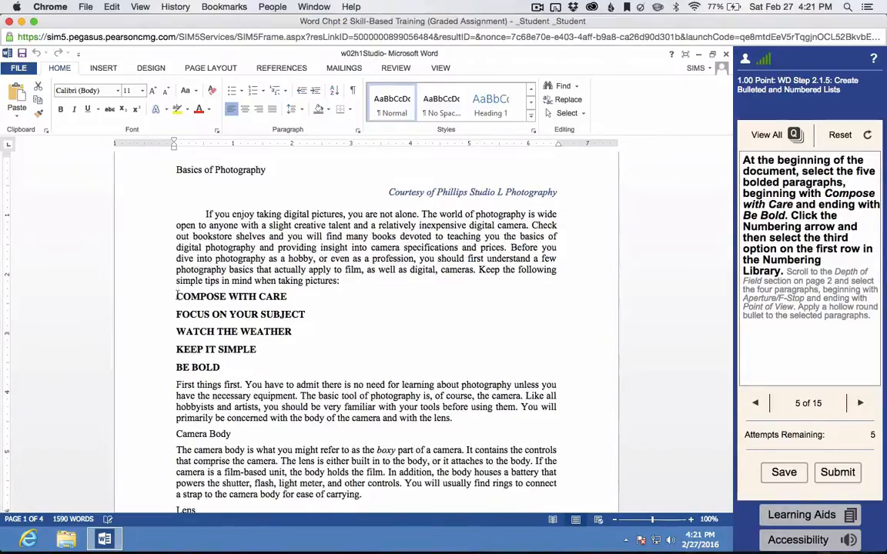
pyautogui.moveTo(174, 293); pyautogui.dragTo(229, 366)
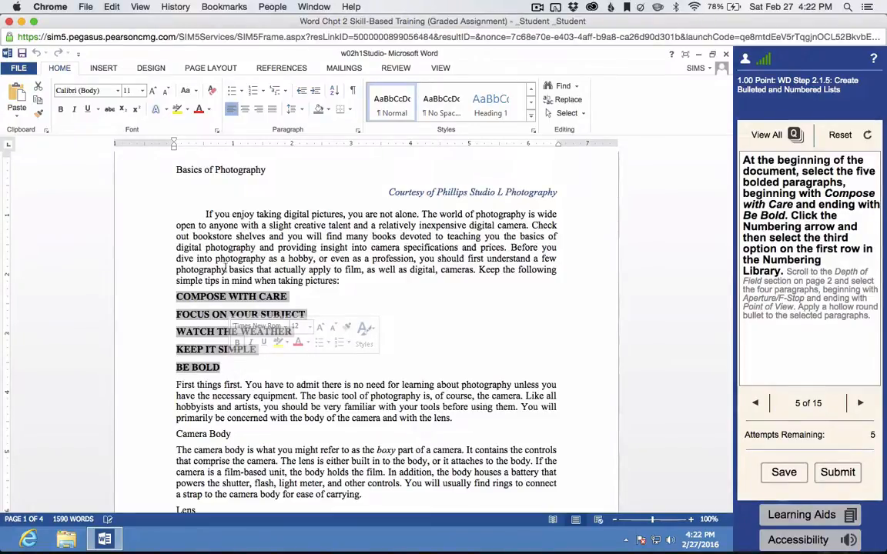
pyautogui.click(265, 93)
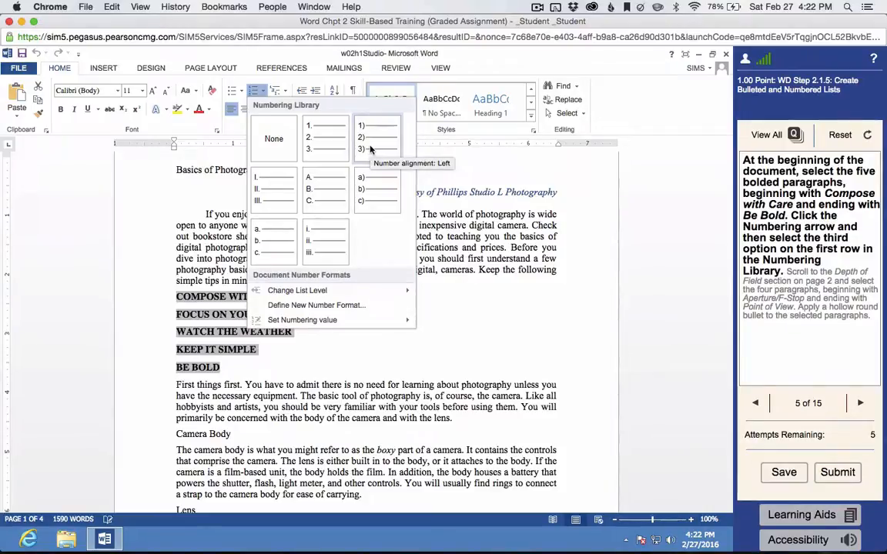
pyautogui.click(369, 149)
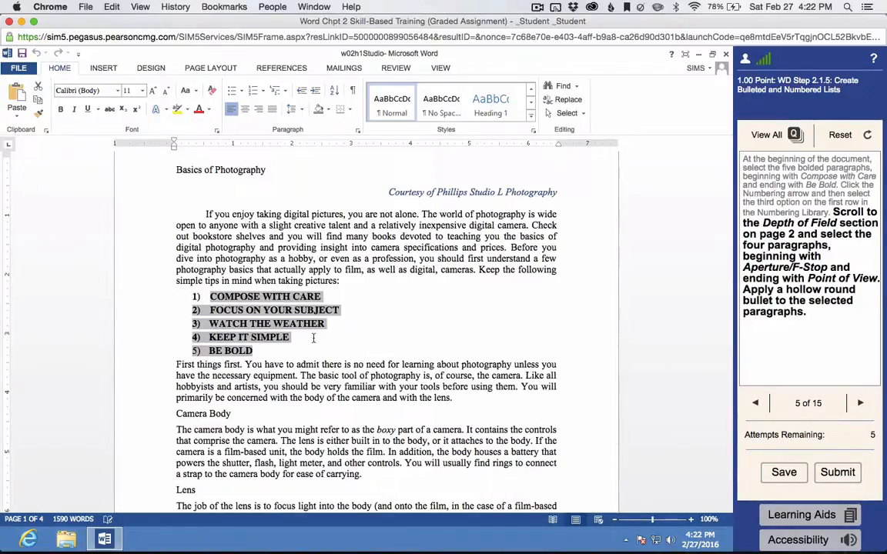
# Step: Apply hollow round bullets to the four Depth of Field paragraphs from "Aperture/F-Stop" to "Point of View"
pyautogui.scroll(-15, 313, 339)
pyautogui.scroll(-6, 314, 342)
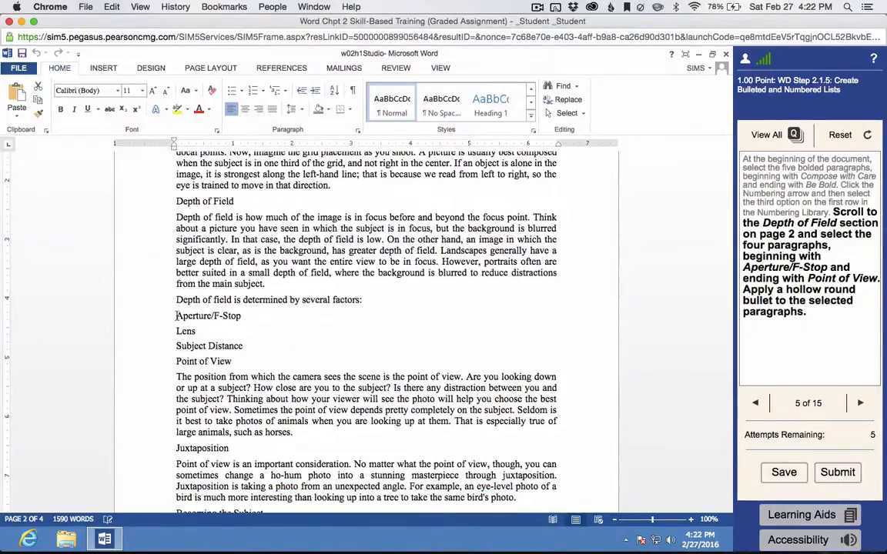
pyautogui.moveTo(176, 316); pyautogui.dragTo(236, 361)
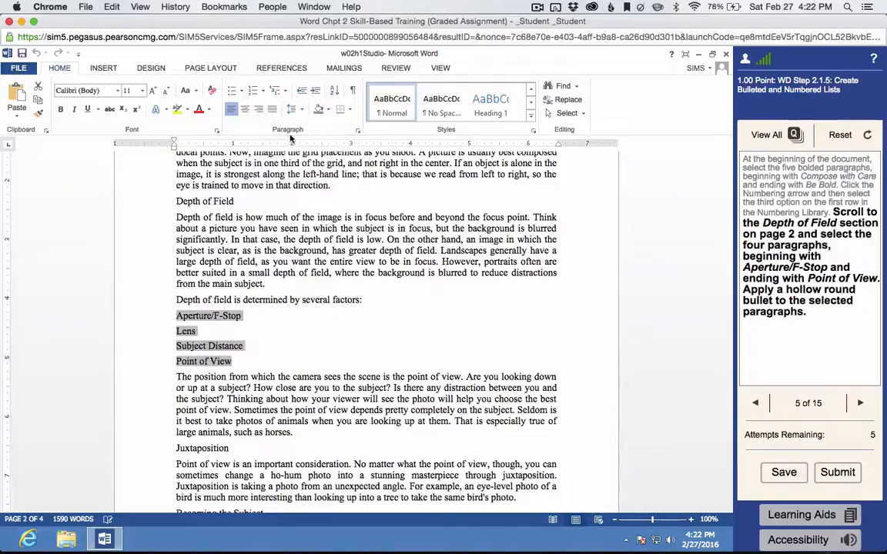
pyautogui.click(242, 91)
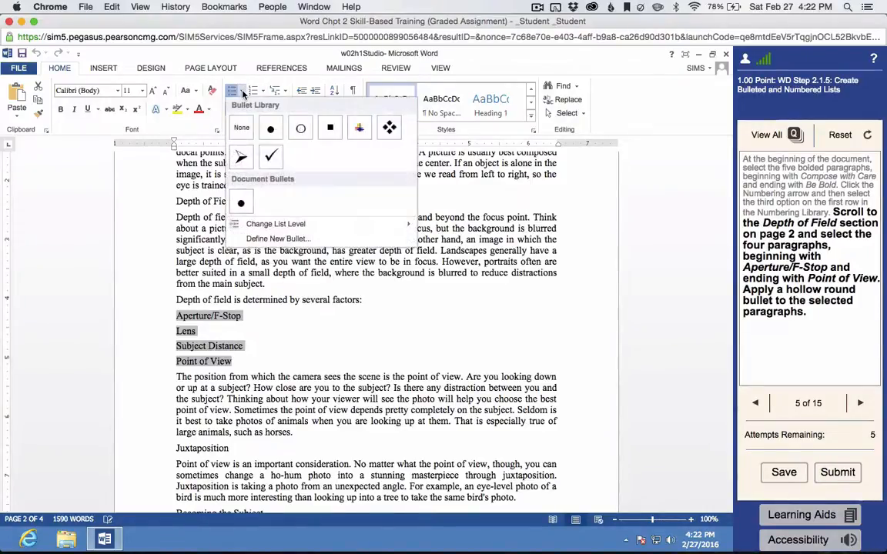
pyautogui.click(301, 129)
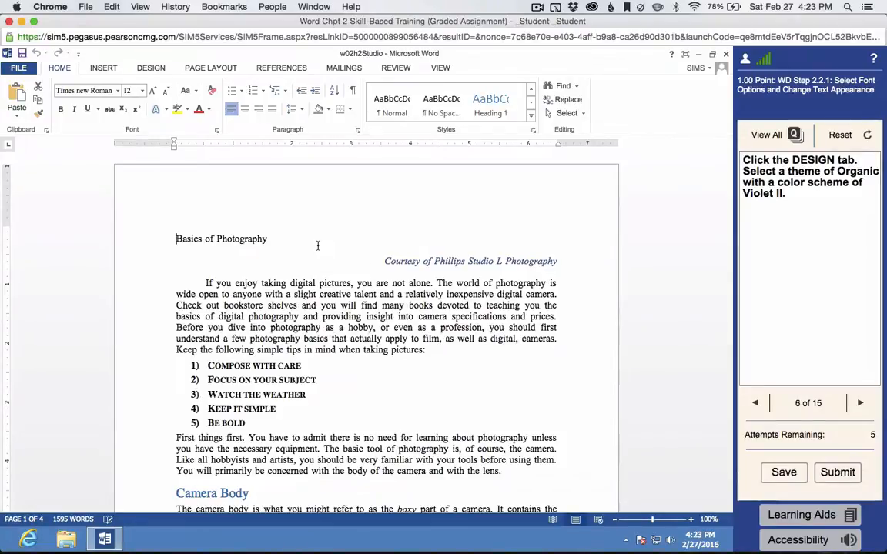
# Step: Apply the Organic theme to the w02h2Studio document
pyautogui.click(157, 70)
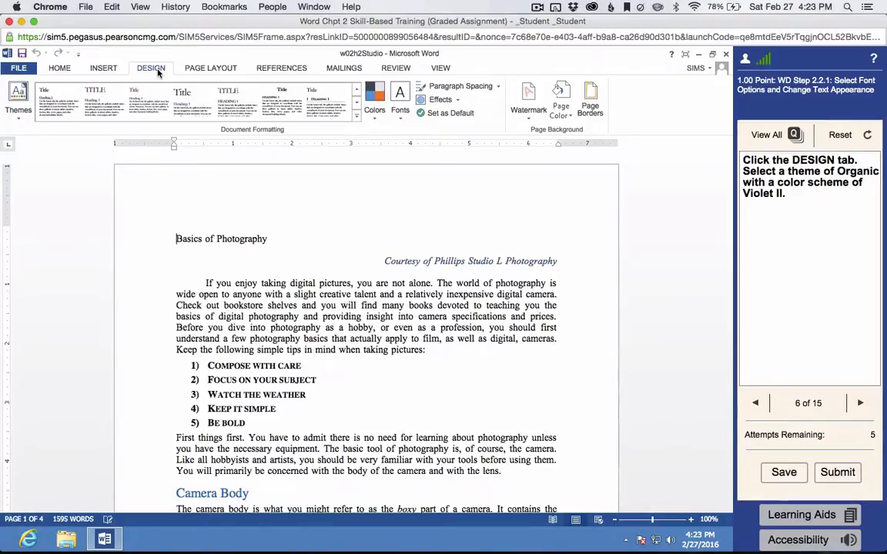
pyautogui.click(356, 116)
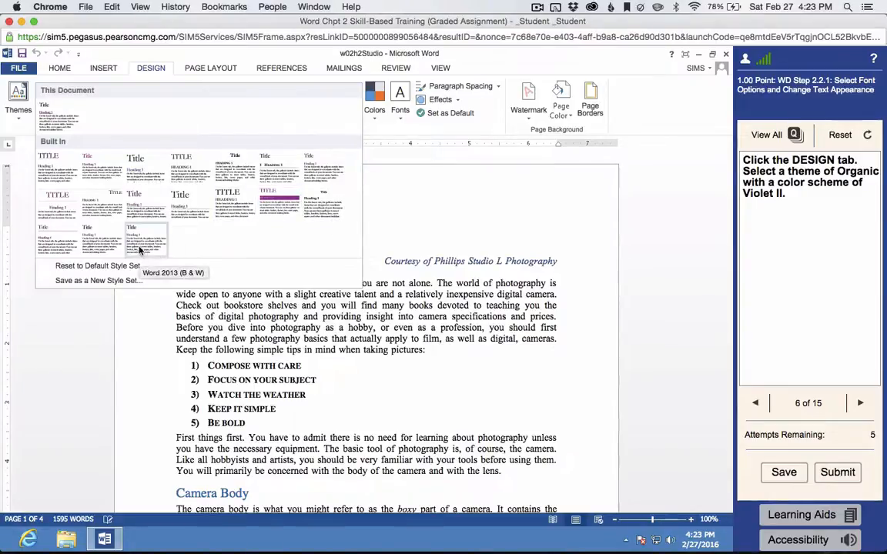
pyautogui.scroll(-1, 127, 240)
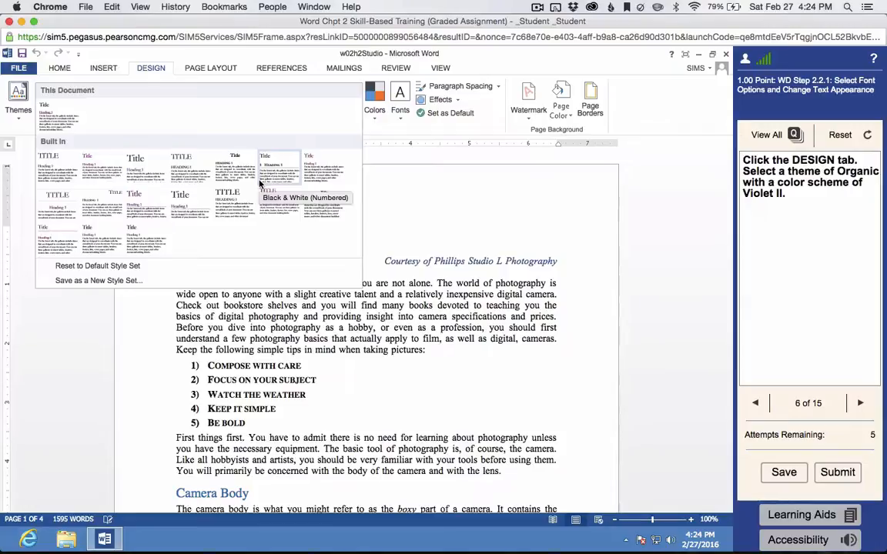
pyautogui.click(18, 114)
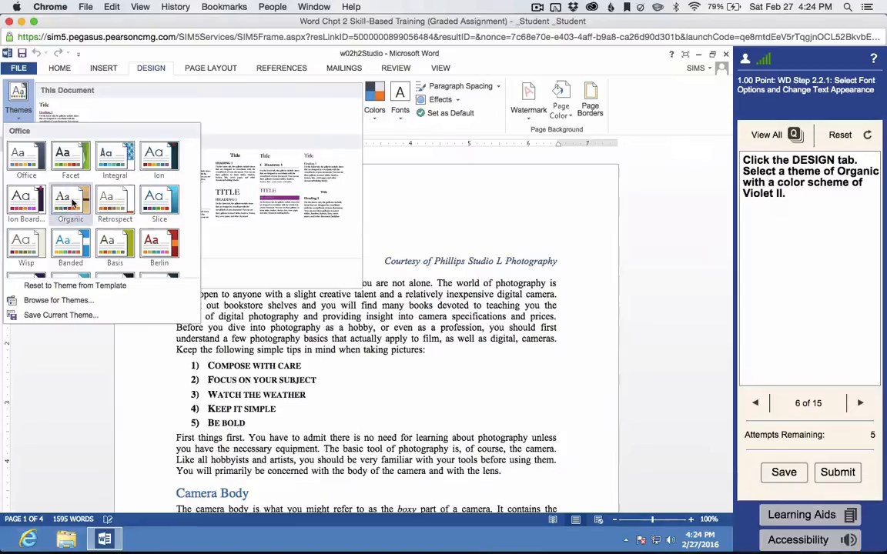
pyautogui.click(71, 202)
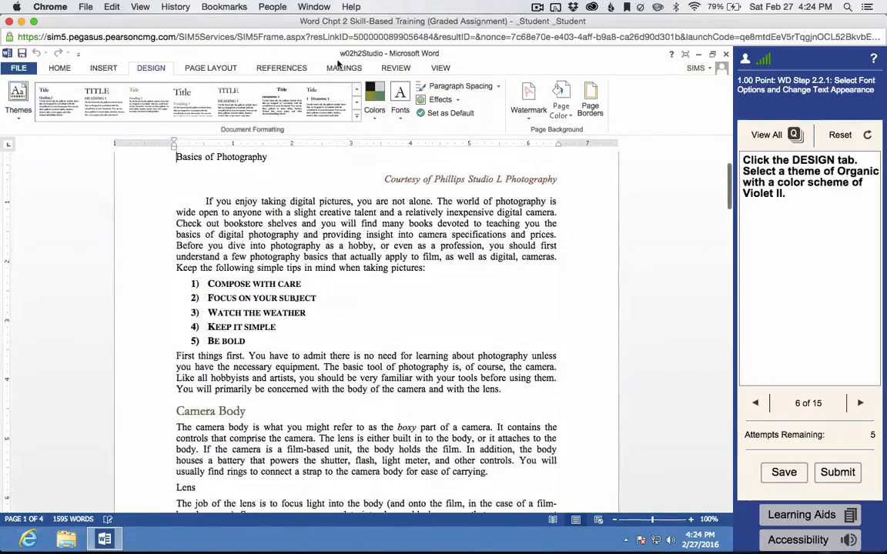
# Step: Change the document's color scheme to Violet II
pyautogui.click(379, 117)
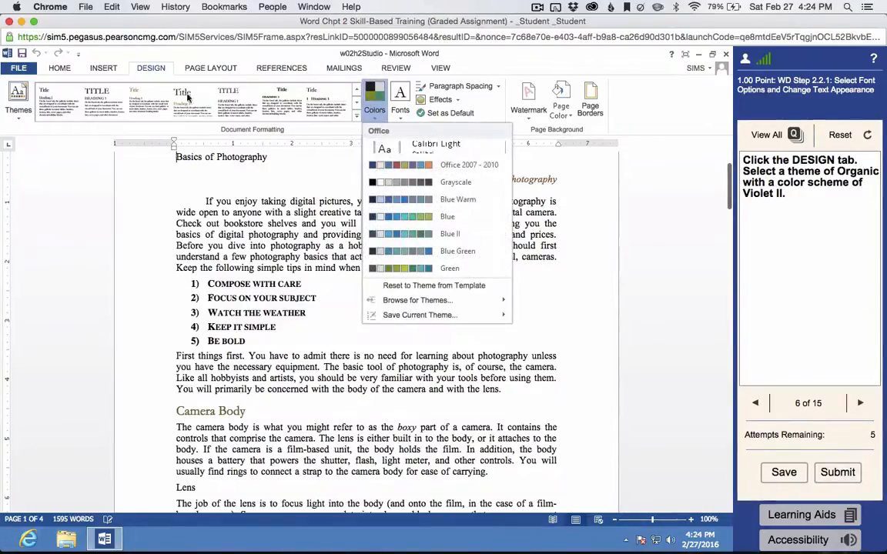
pyautogui.scroll(-5, 410, 252)
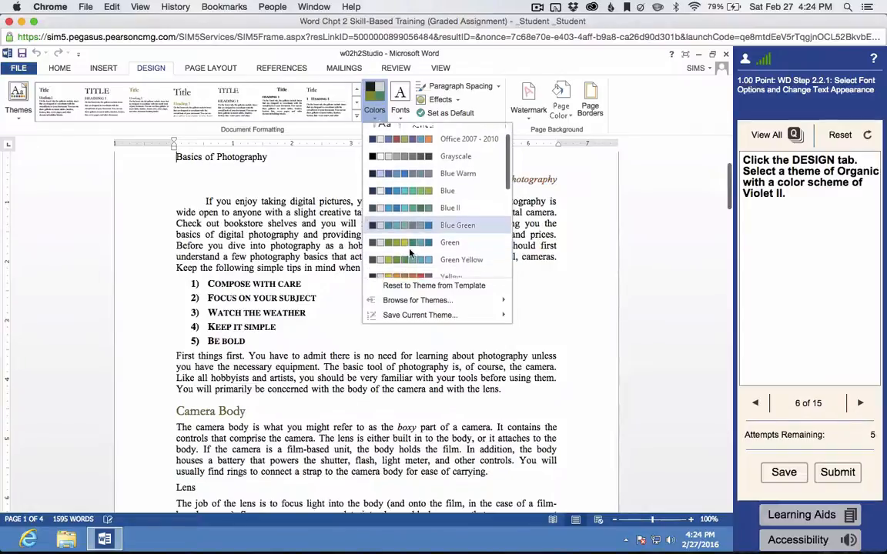
pyautogui.scroll(-3, 411, 252)
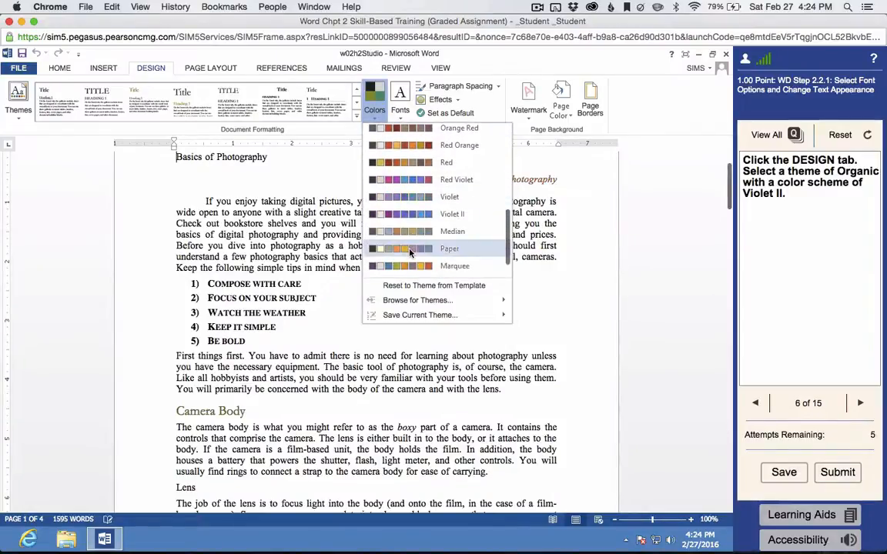
pyautogui.click(411, 216)
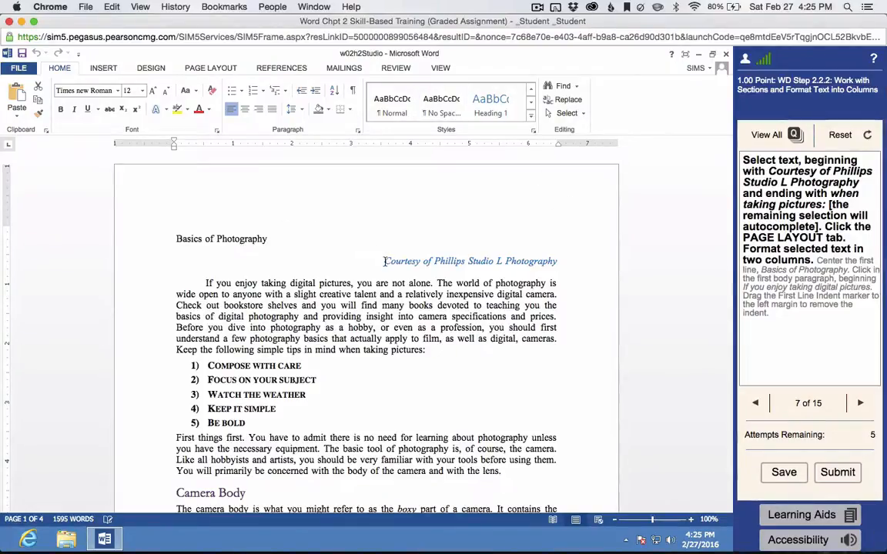
# Step: Format the text from "Courtesy of Phillips Studio L Photography" onward in two columns
pyautogui.moveTo(384, 261); pyautogui.dragTo(429, 345)
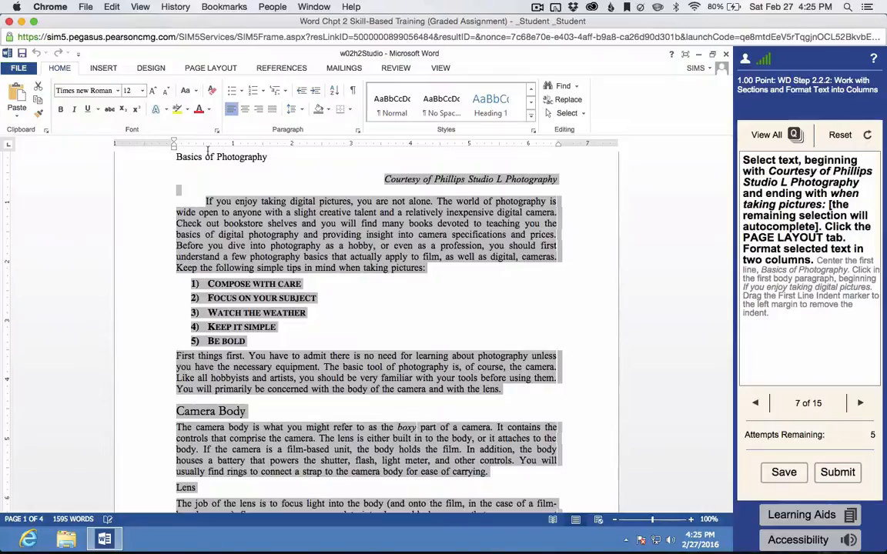
pyautogui.click(209, 69)
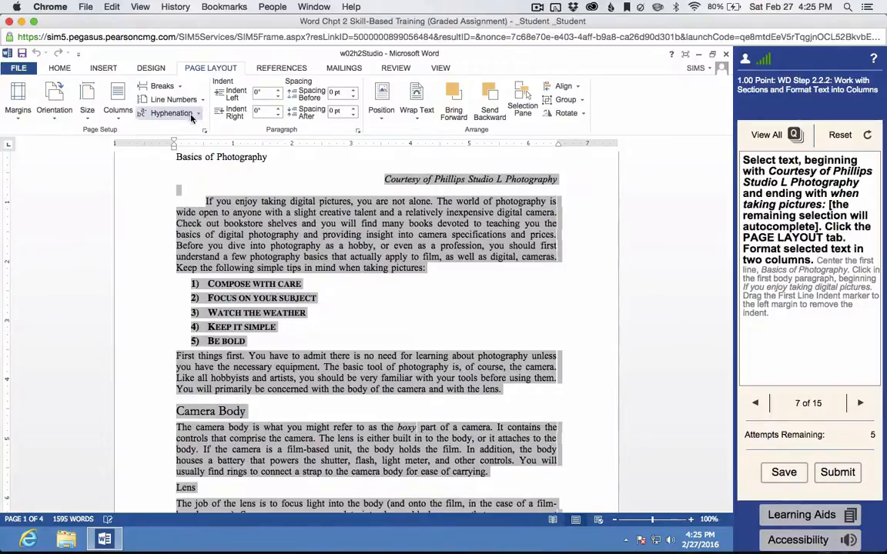
pyautogui.click(119, 115)
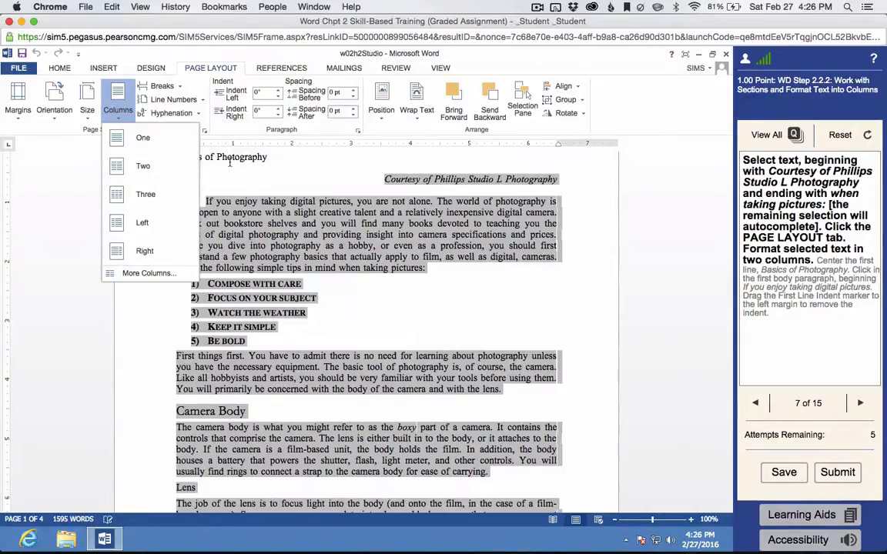
pyautogui.click(162, 168)
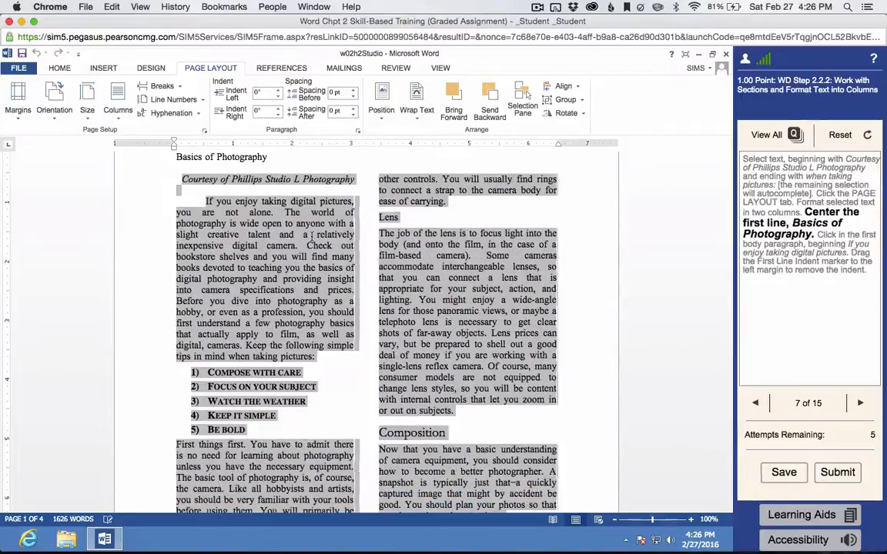
# Step: Center the document's first line, "Basics of Photography"
pyautogui.scroll(2, 254, 236)
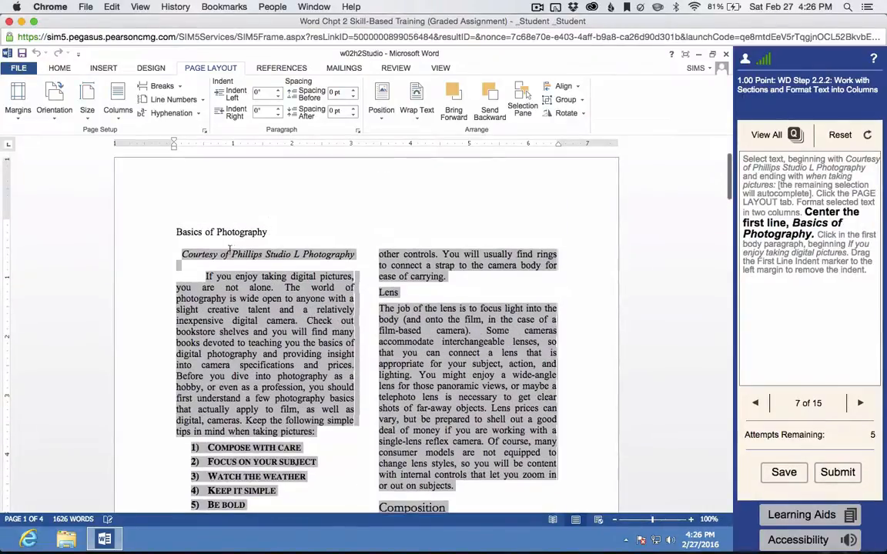
pyautogui.click(206, 234)
pyautogui.click(59, 68)
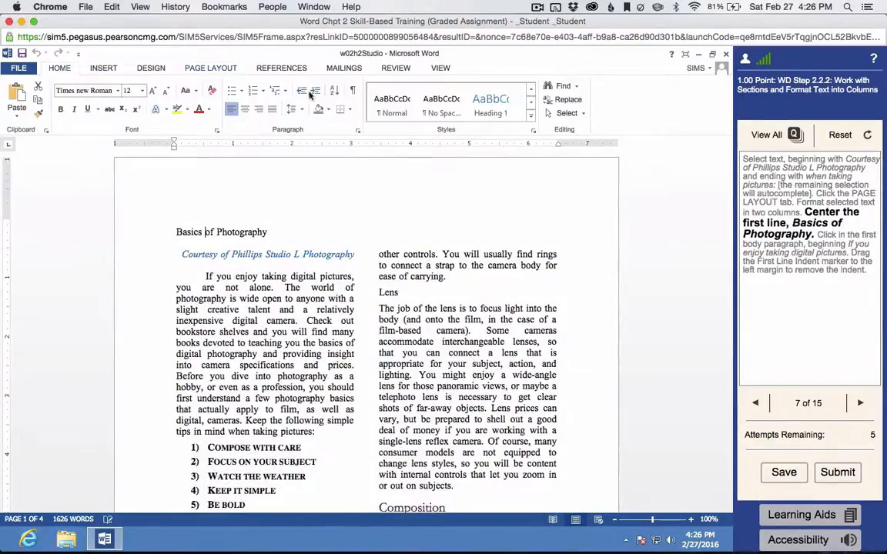
pyautogui.click(245, 109)
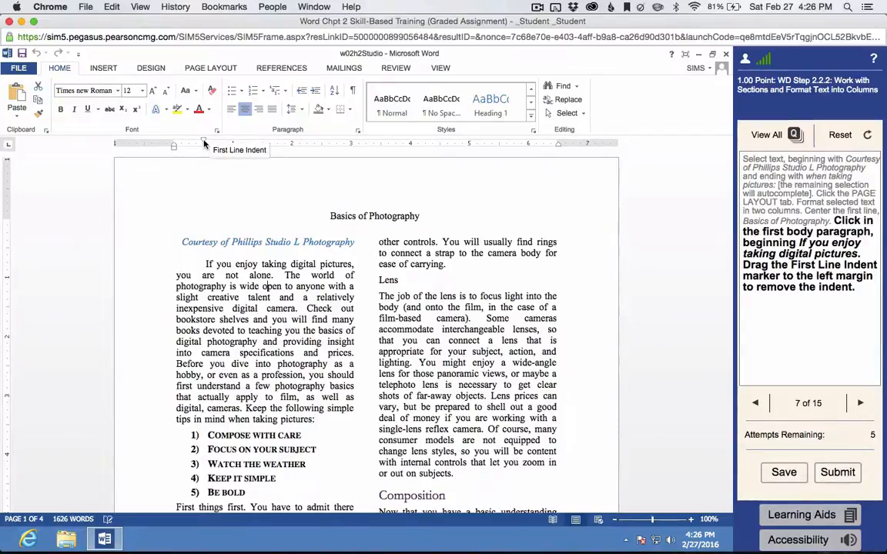
# Step: Remove the first line indent from the body paragraph beginning "If you enjoy taking digital pictures" by aligning it with the left margin
pyautogui.moveTo(204, 144); pyautogui.dragTo(173, 147)
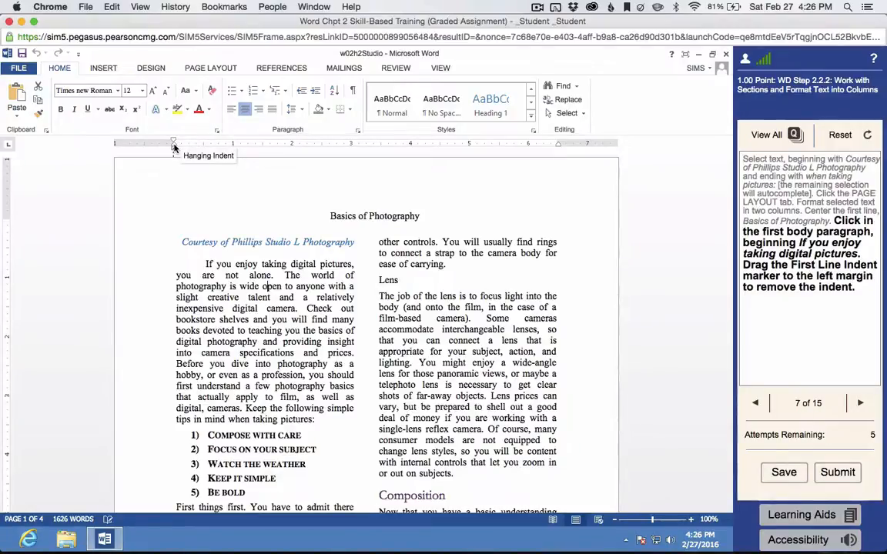
pyautogui.click(174, 146)
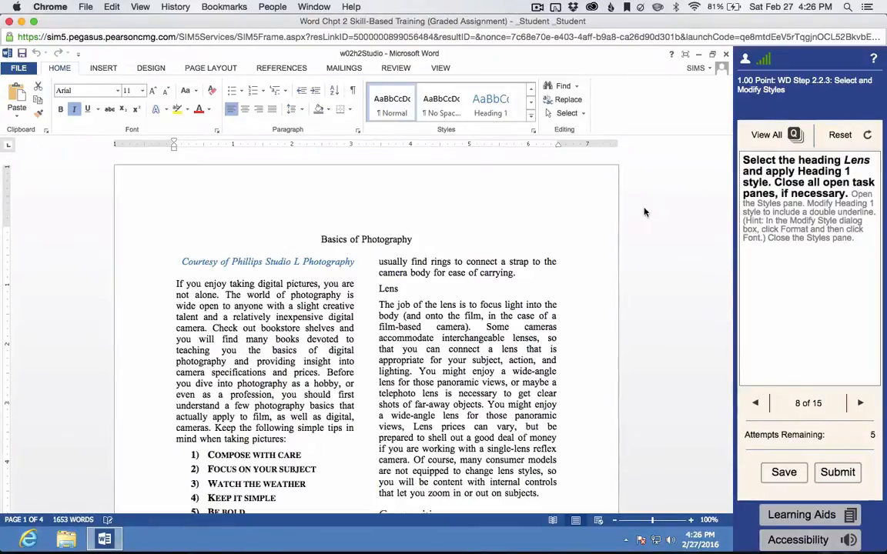
# Step: Apply the Heading 1 style to the "Lens" heading in the second column of page 1
pyautogui.scroll(-3, 341, 339)
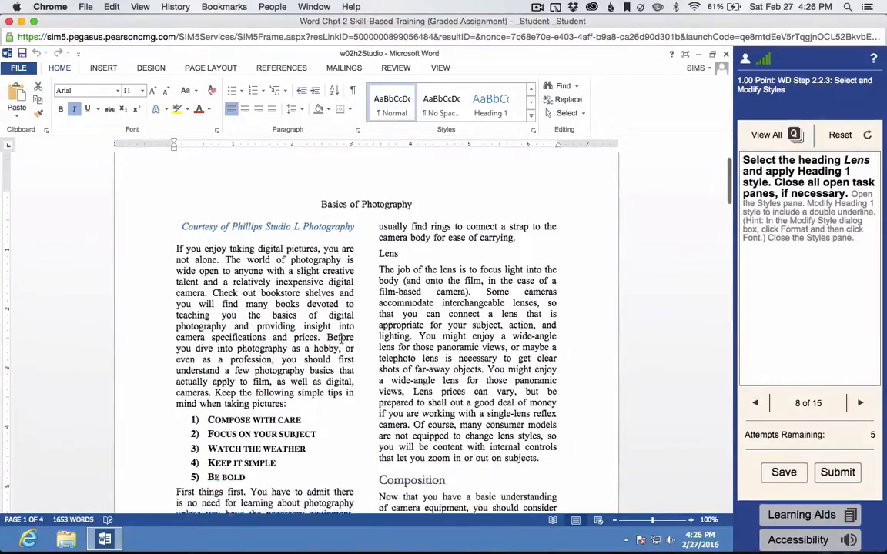
pyautogui.scroll(3, 390, 280)
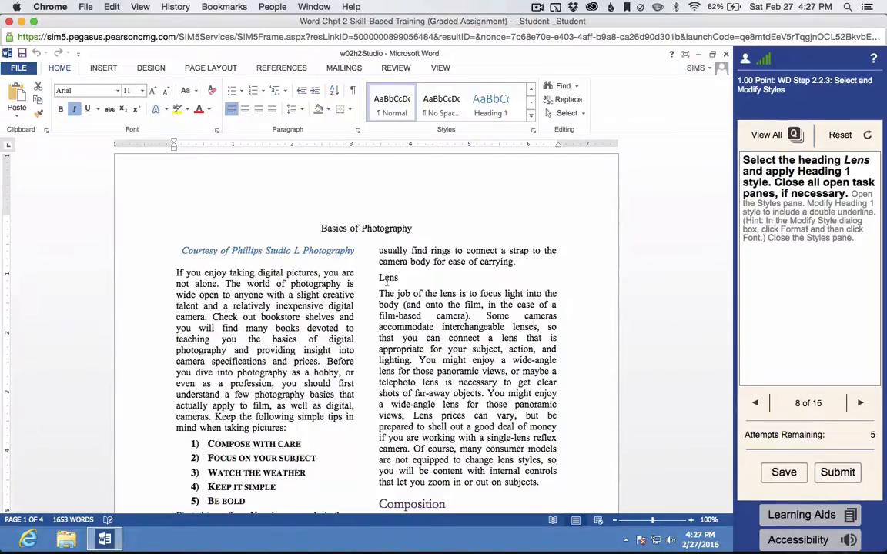
pyautogui.click(486, 111)
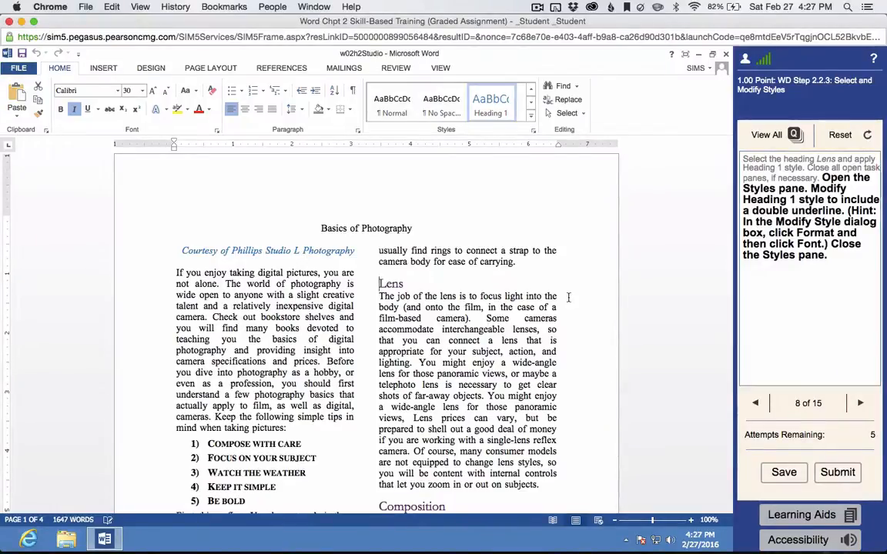
# Step: Modify the Heading 1 style's font to use a double underline
pyautogui.scroll(-10, 523, 315)
pyautogui.scroll(-5, 507, 322)
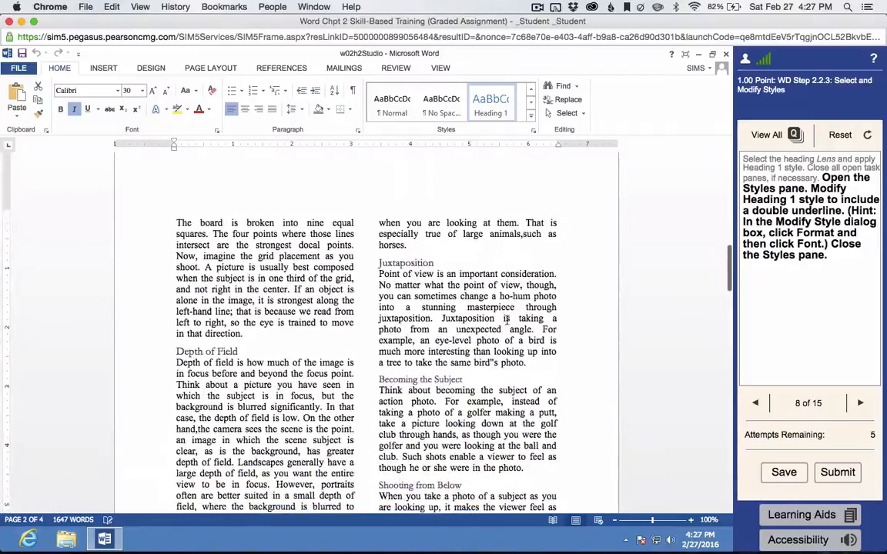
pyautogui.scroll(6, 275, 316)
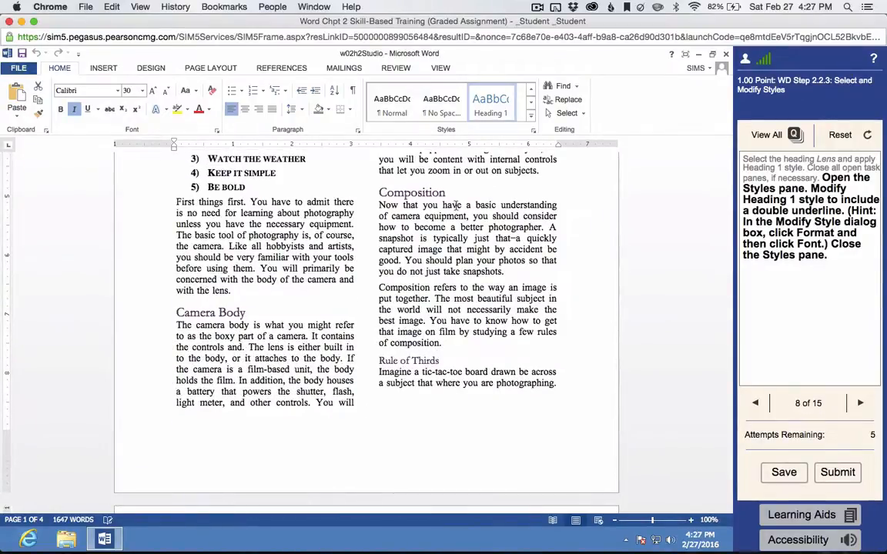
pyautogui.scroll(5, 451, 206)
pyautogui.scroll(1, 451, 206)
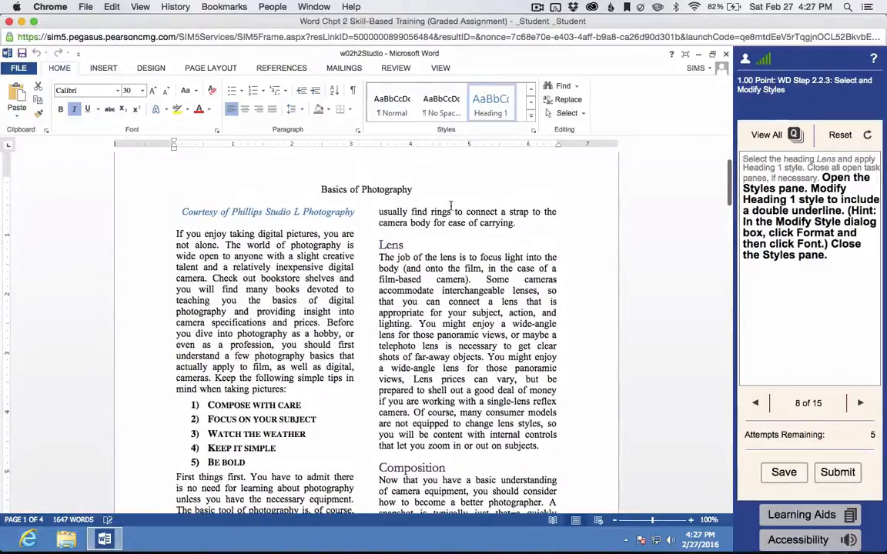
pyautogui.rightClick(495, 112)
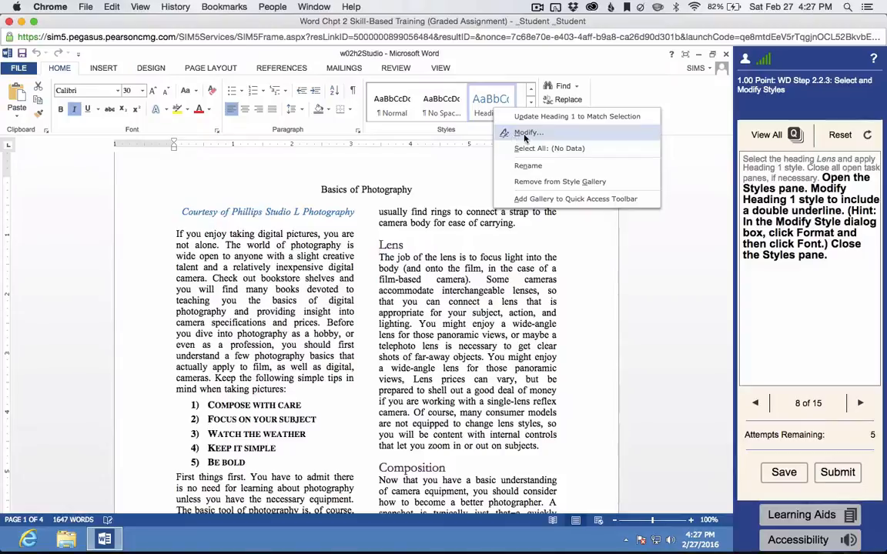
pyautogui.click(526, 133)
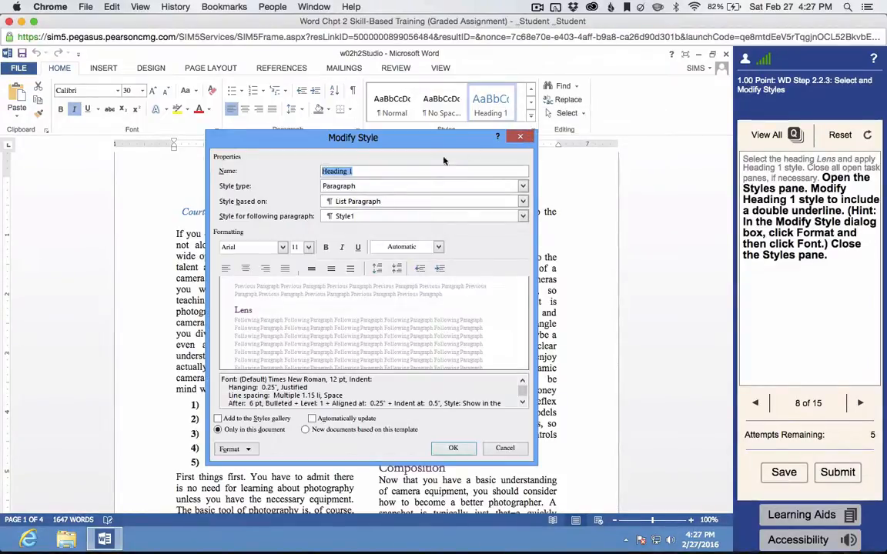
pyautogui.click(252, 449)
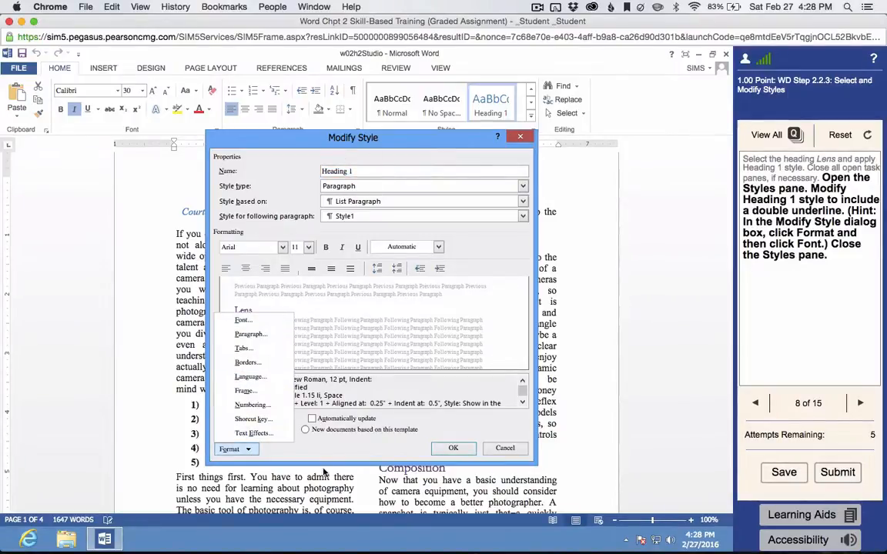
pyautogui.click(245, 320)
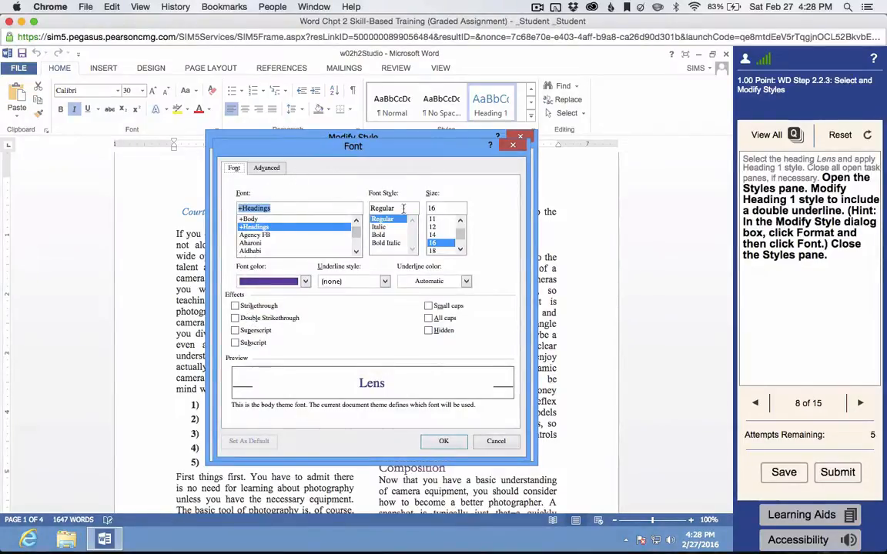
pyautogui.click(375, 283)
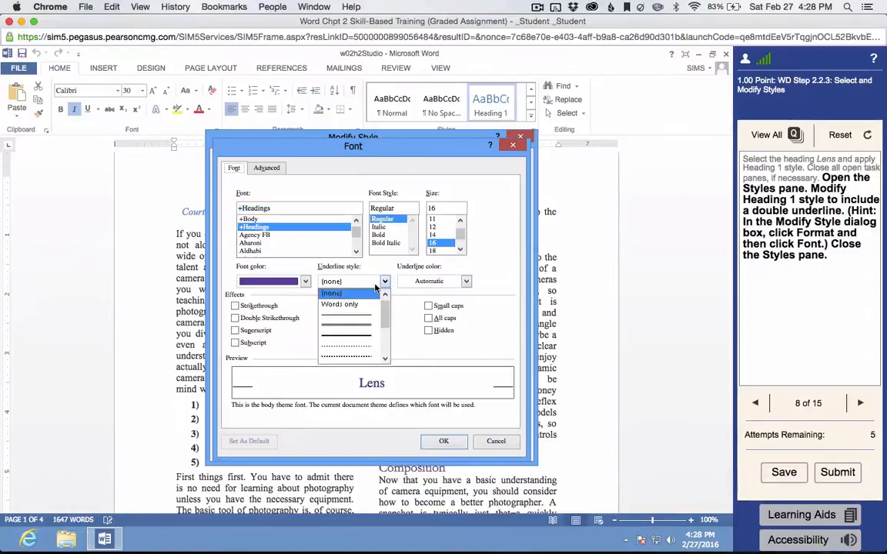
pyautogui.click(353, 329)
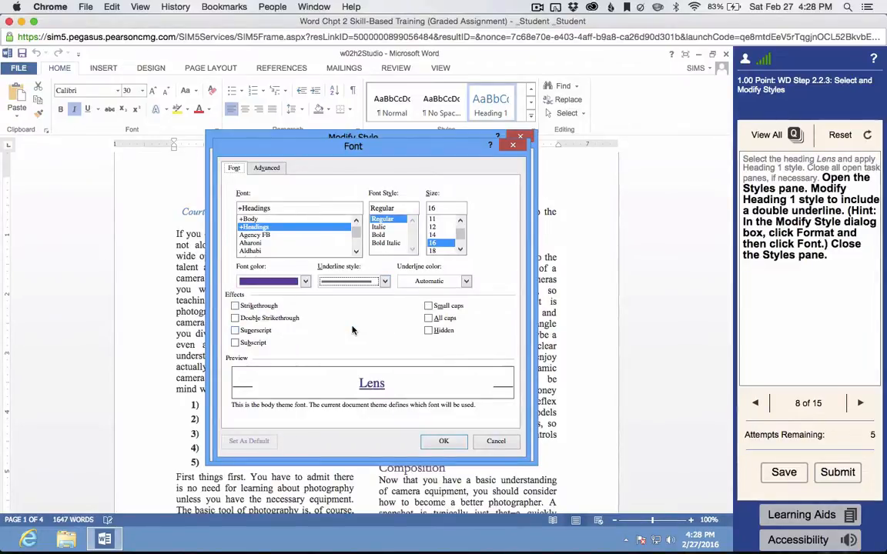
pyautogui.click(445, 441)
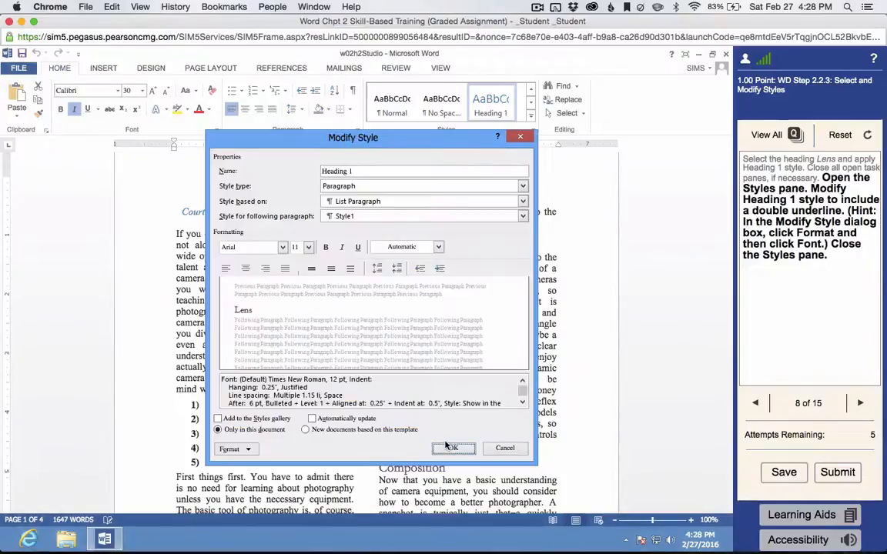
pyautogui.click(449, 447)
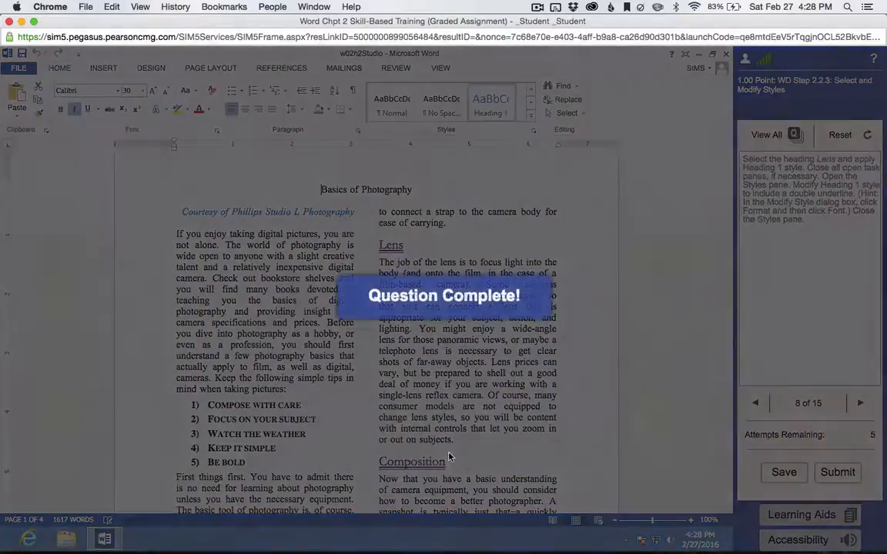
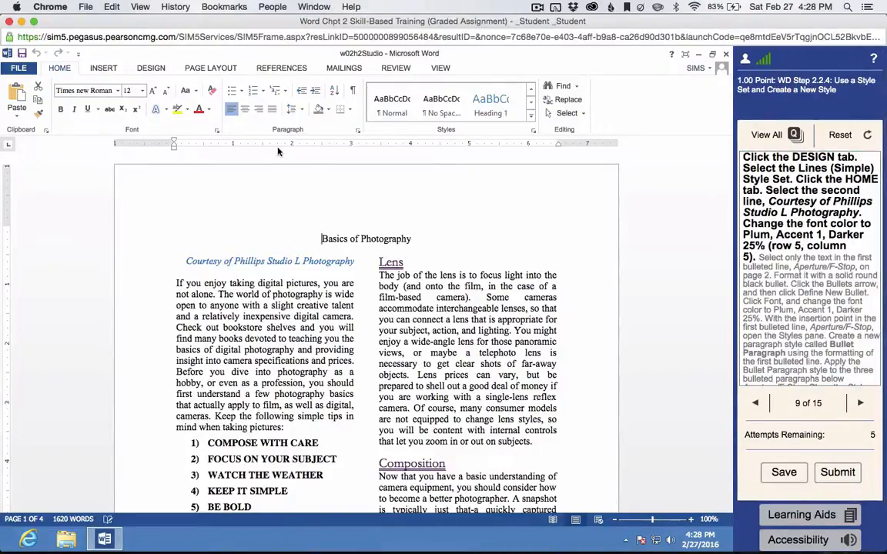
# Step: Apply the Lines (Simple) style set to the document
pyautogui.click(150, 69)
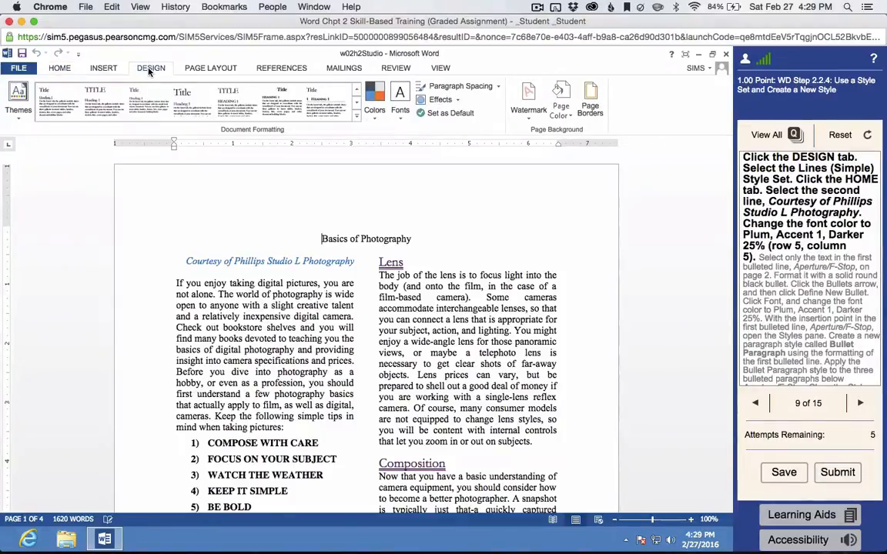
pyautogui.click(356, 114)
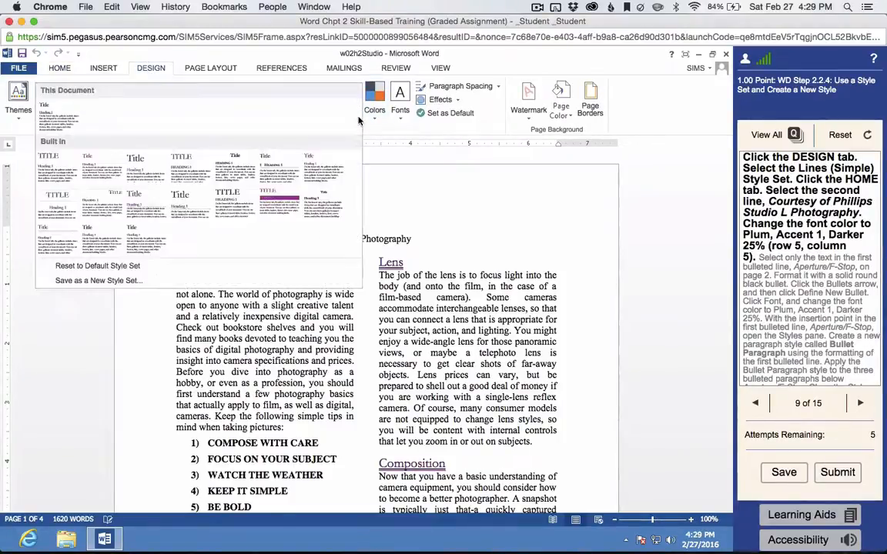
pyautogui.click(144, 208)
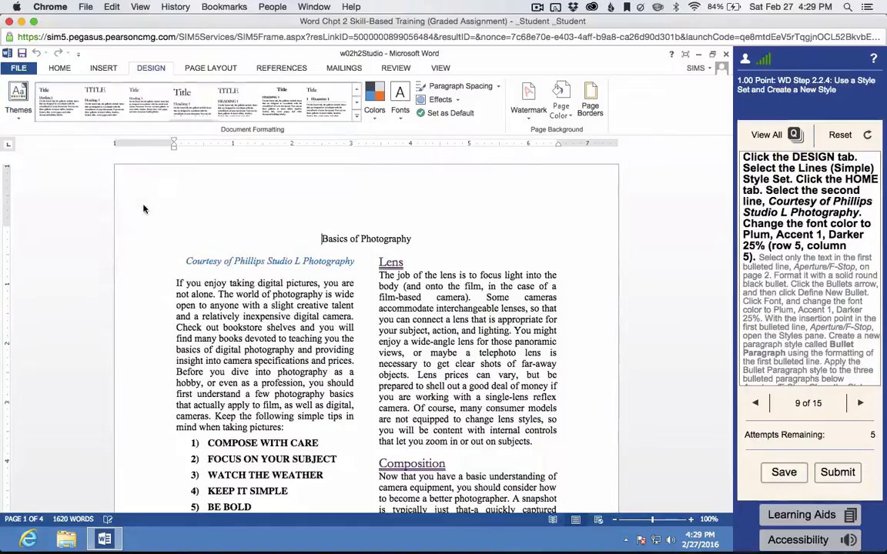
# Step: Set the font color of the second line, "Courtesy of Phillips Studio L Photography", to Plum, Accent 1, Darker 25%
pyautogui.click(61, 68)
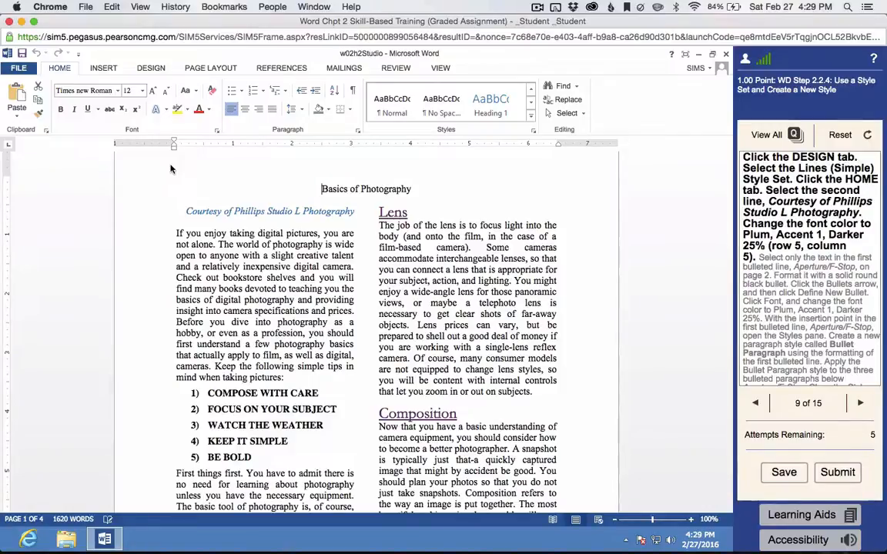
pyautogui.click(271, 210)
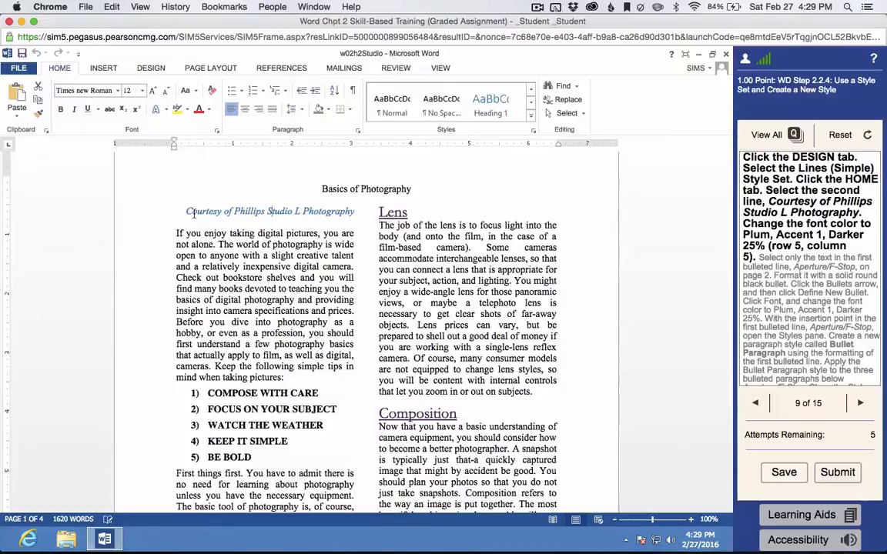
pyautogui.moveTo(194, 213); pyautogui.dragTo(356, 211)
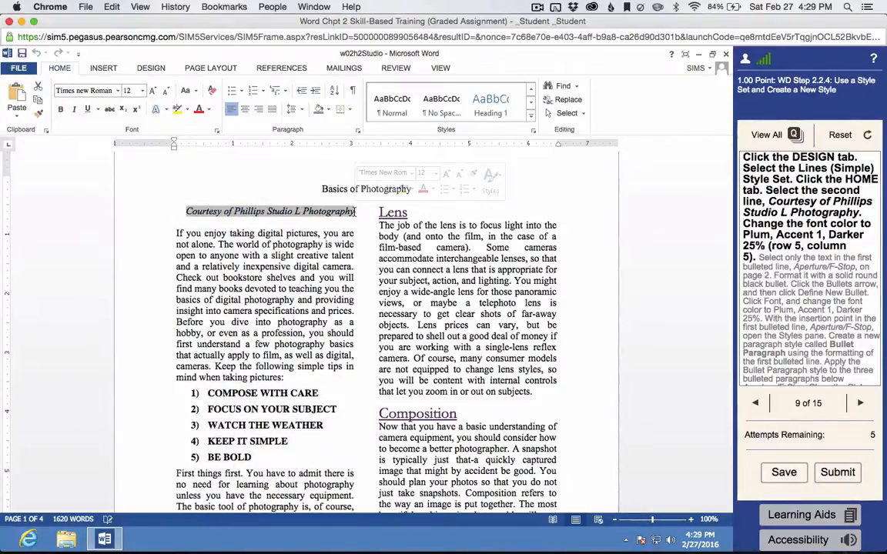
pyautogui.click(209, 112)
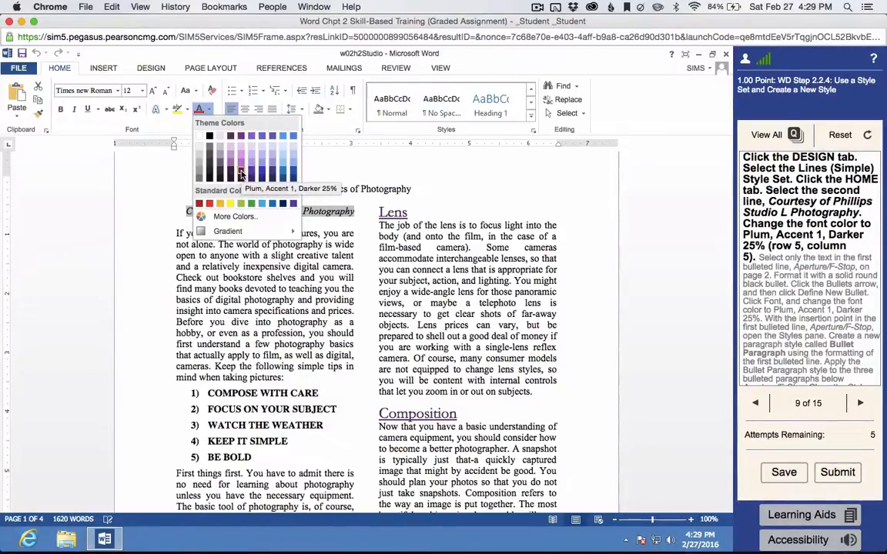
pyautogui.click(241, 174)
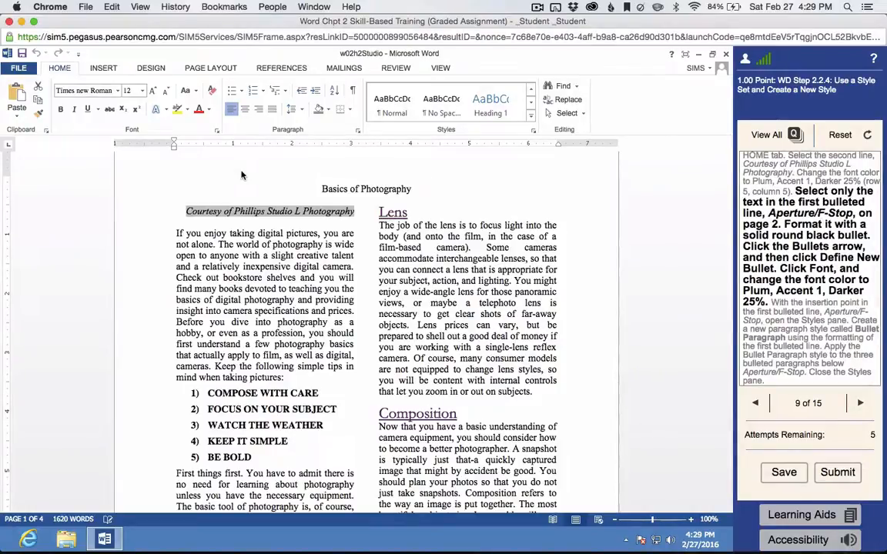
# Step: Format the first bulleted line on page 2, "Aperture/F-Stop", with a solid round black bullet
pyautogui.scroll(-5, 222, 260)
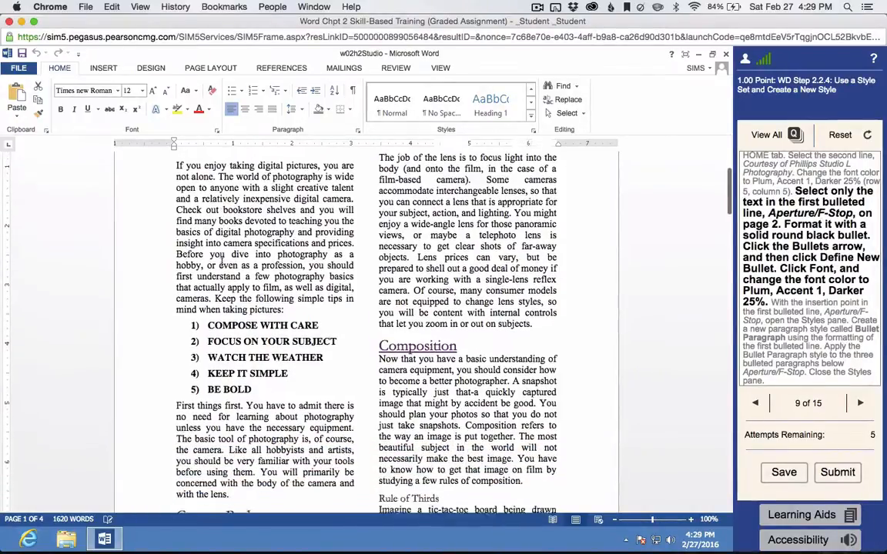
pyautogui.scroll(-20, 303, 300)
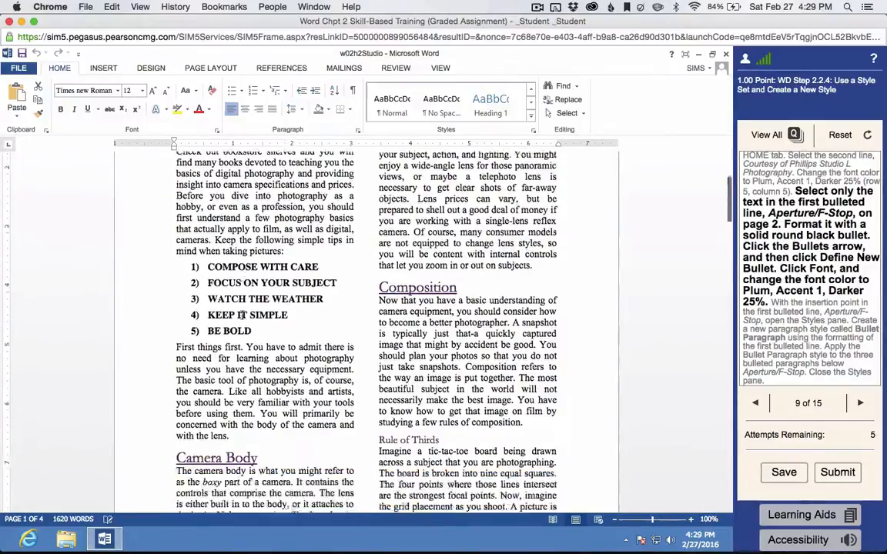
pyautogui.scroll(3, 242, 316)
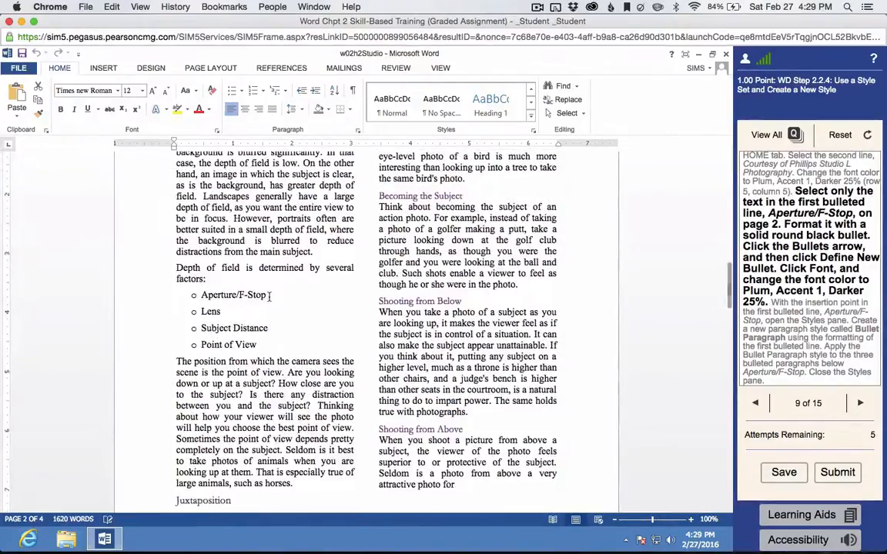
pyautogui.moveTo(267, 295); pyautogui.dragTo(202, 295)
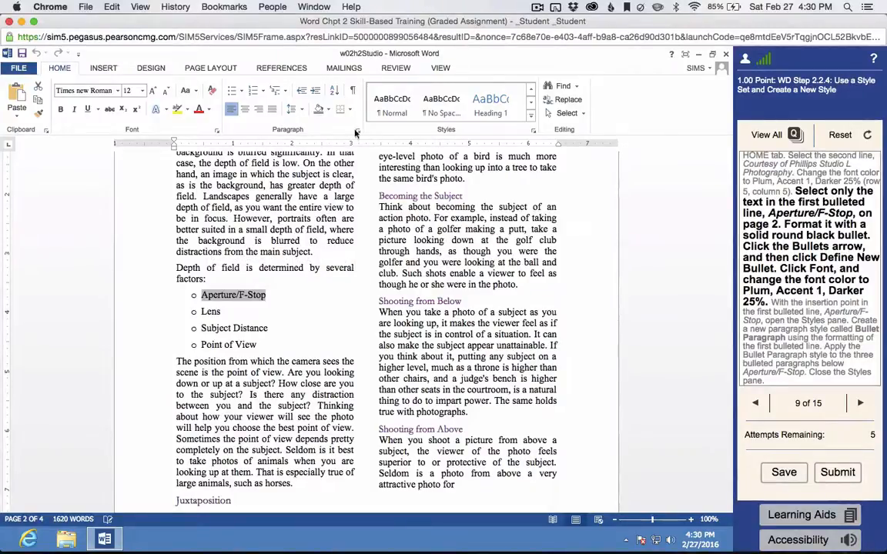
pyautogui.click(240, 91)
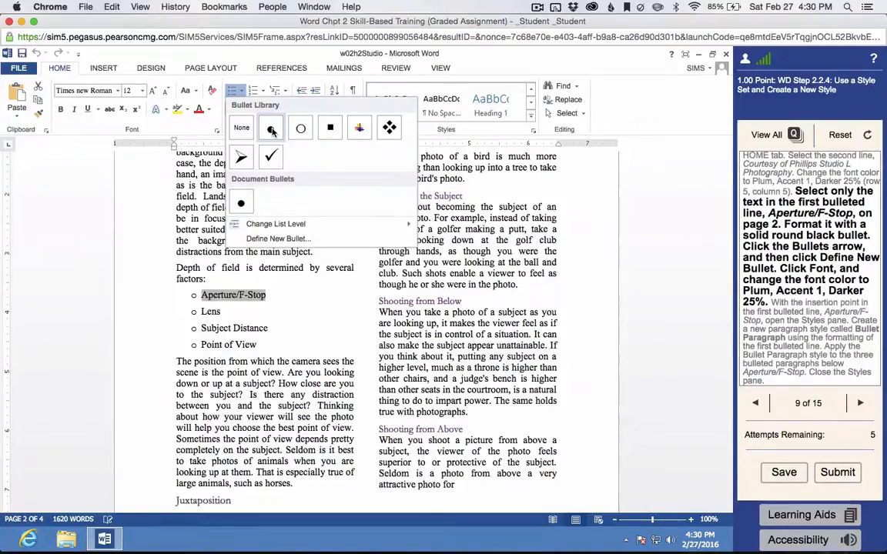
pyautogui.click(271, 131)
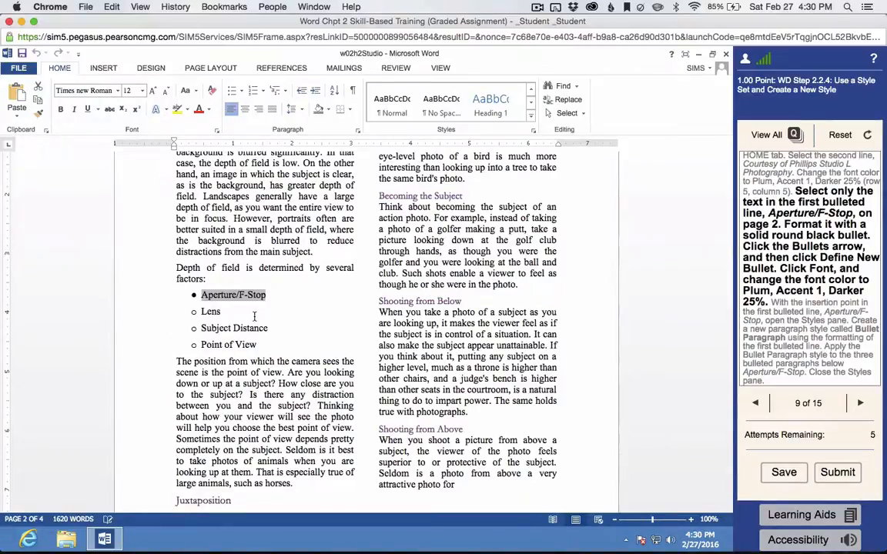
# Step: Define a new bullet for the "Aperture/F-Stop" line with the font color Plum, Accent 1, Darker 25%
pyautogui.click(240, 90)
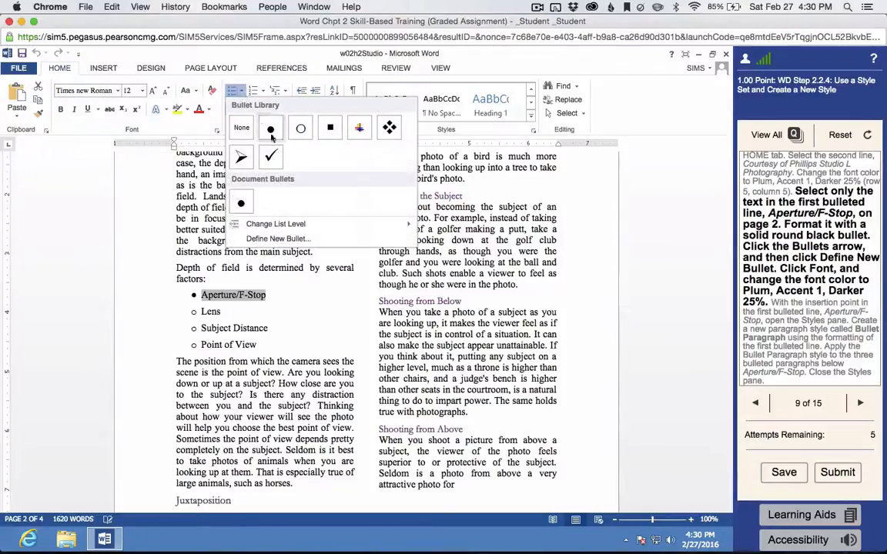
pyautogui.click(287, 239)
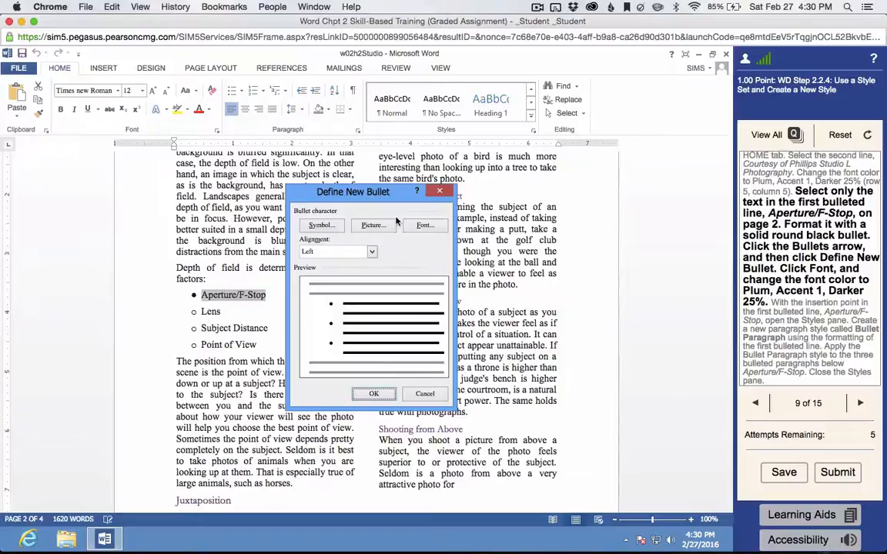
pyautogui.click(425, 225)
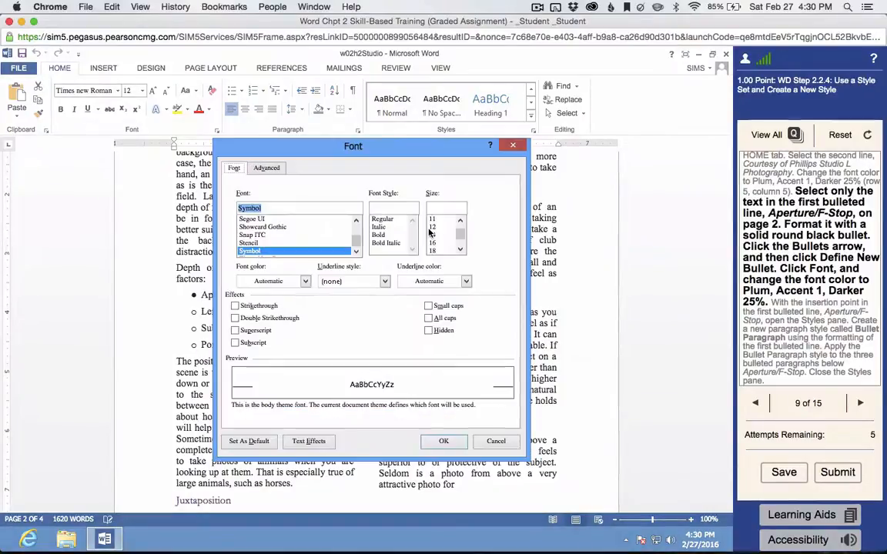
pyautogui.click(305, 281)
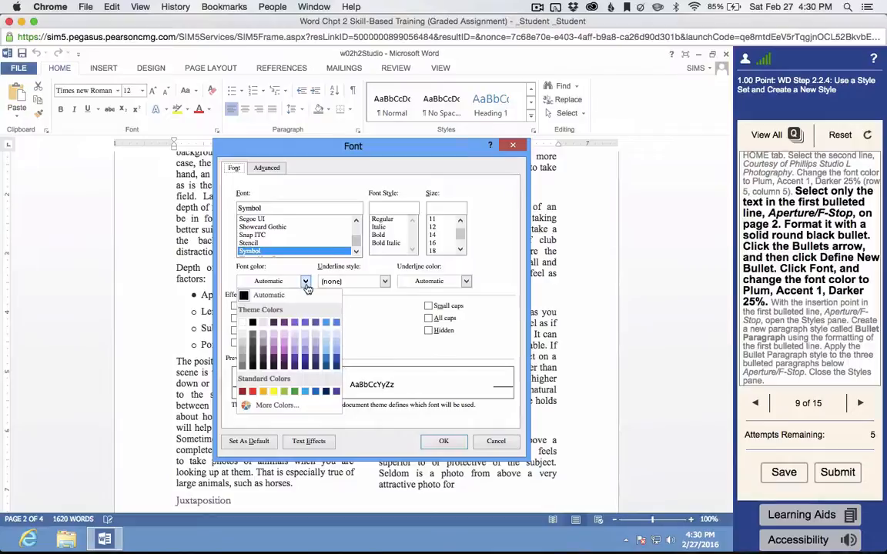
pyautogui.click(285, 362)
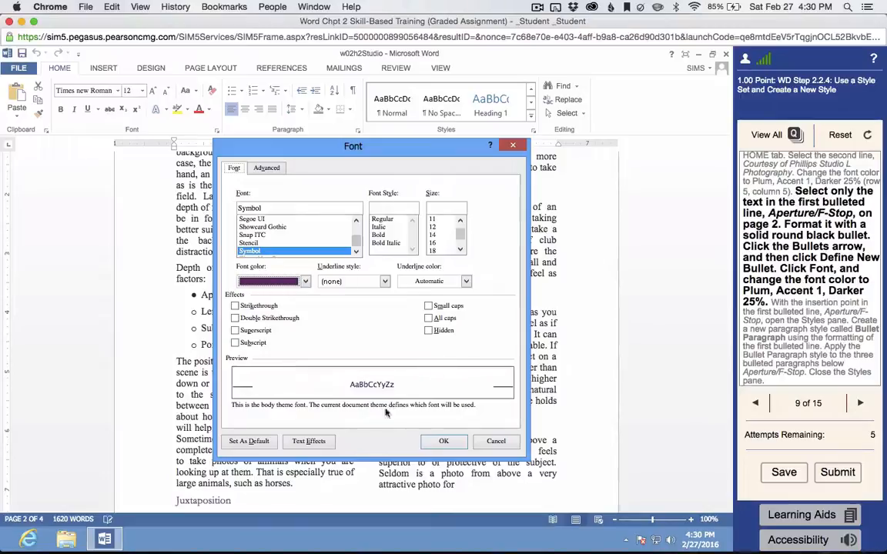
pyautogui.click(444, 441)
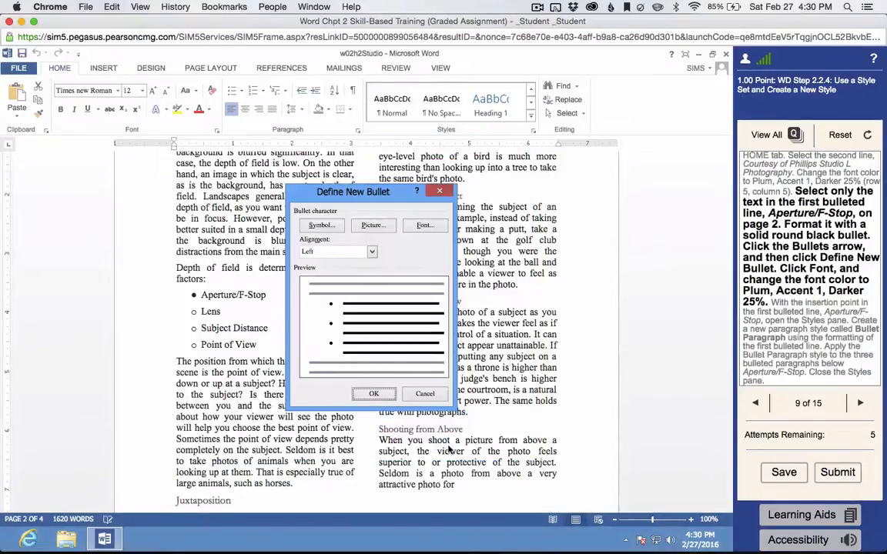
pyautogui.click(373, 395)
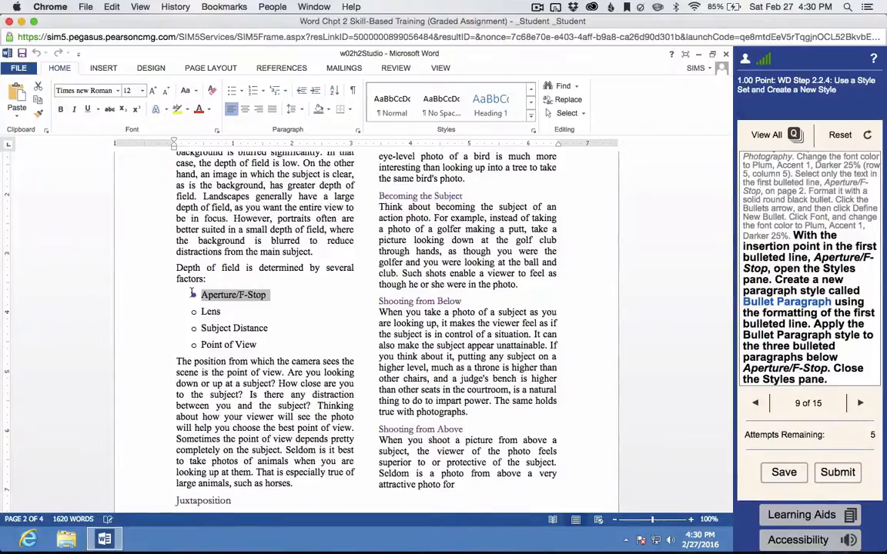
# Step: Create a new paragraph style named Bullet Paragraph from the formatting of the "Aperture/F-Stop" bulleted line
pyautogui.scroll(-1, 193, 294)
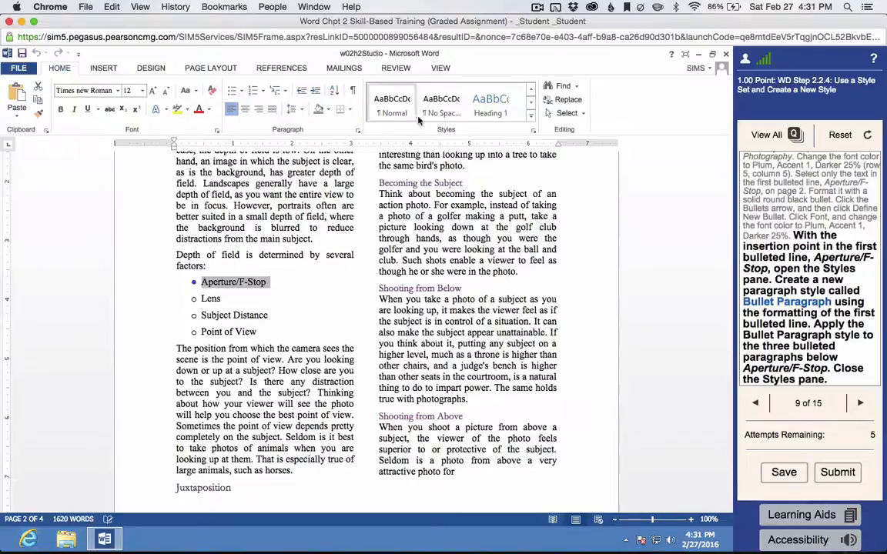
pyautogui.click(531, 133)
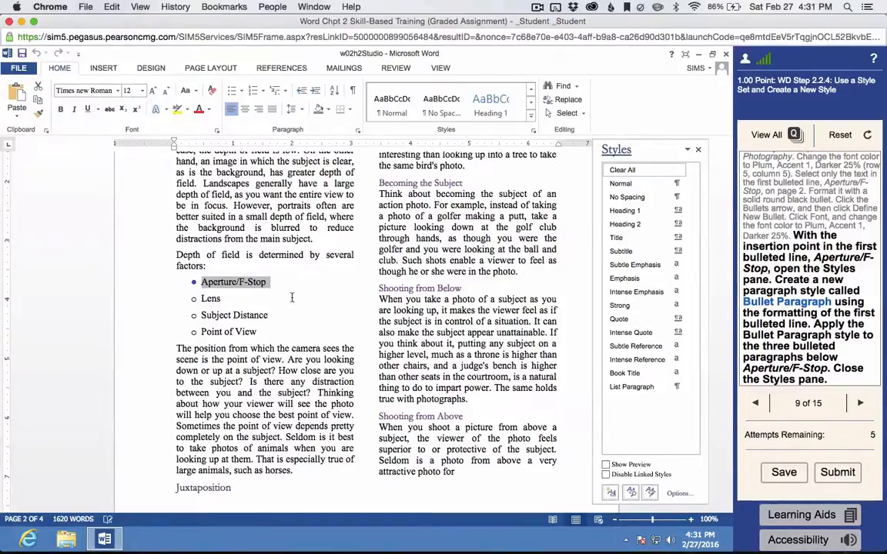
pyautogui.click(252, 283)
pyautogui.tripleClick(260, 282)
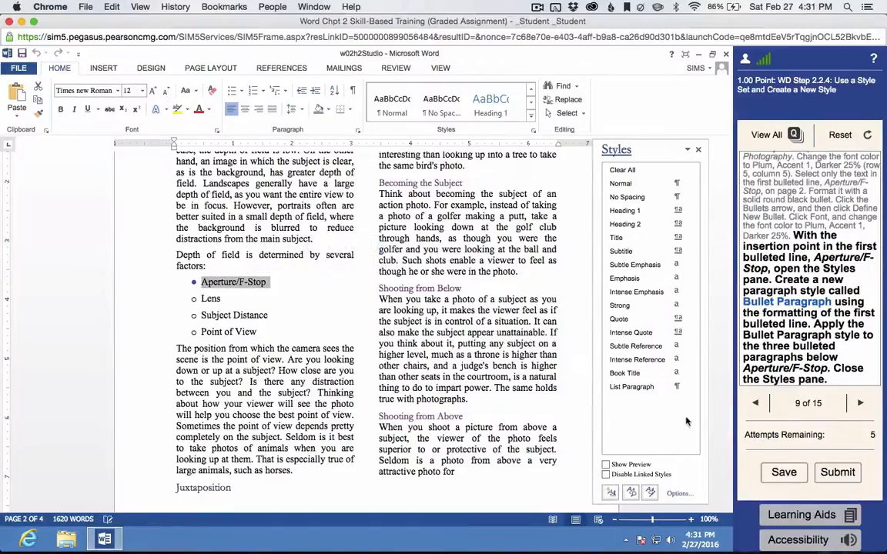
pyautogui.click(613, 493)
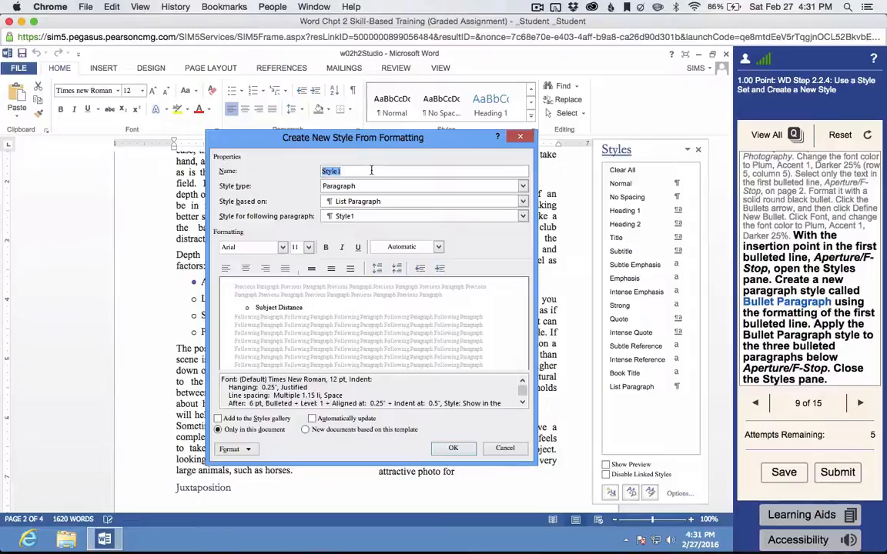
pyautogui.write('Bullet Paragra')
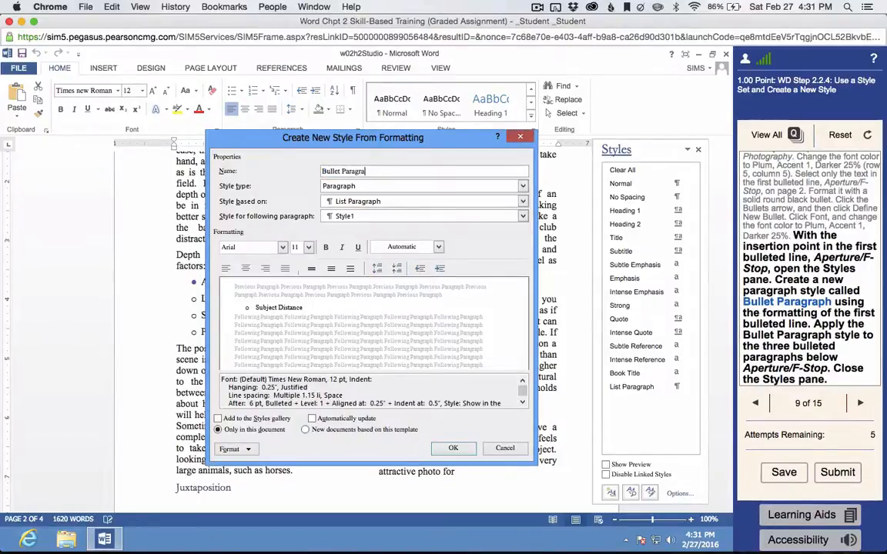
pyautogui.write('ph')
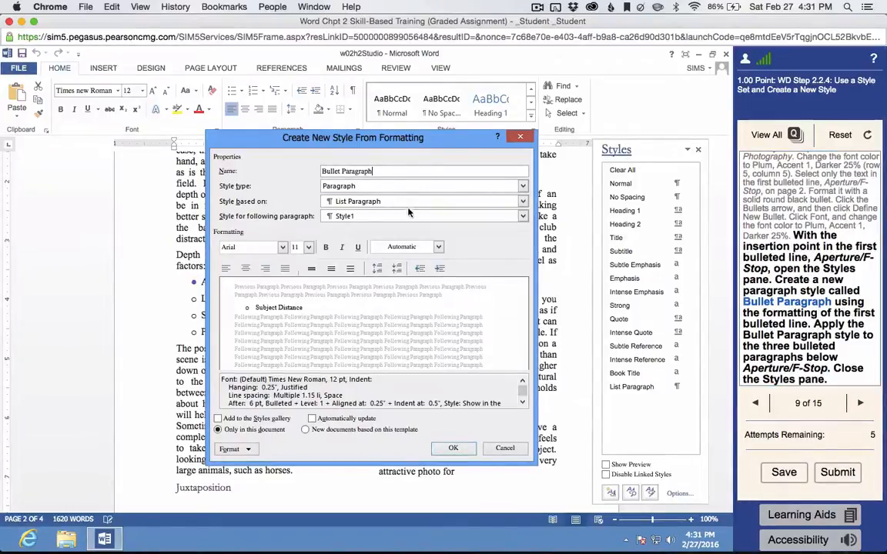
pyautogui.click(452, 448)
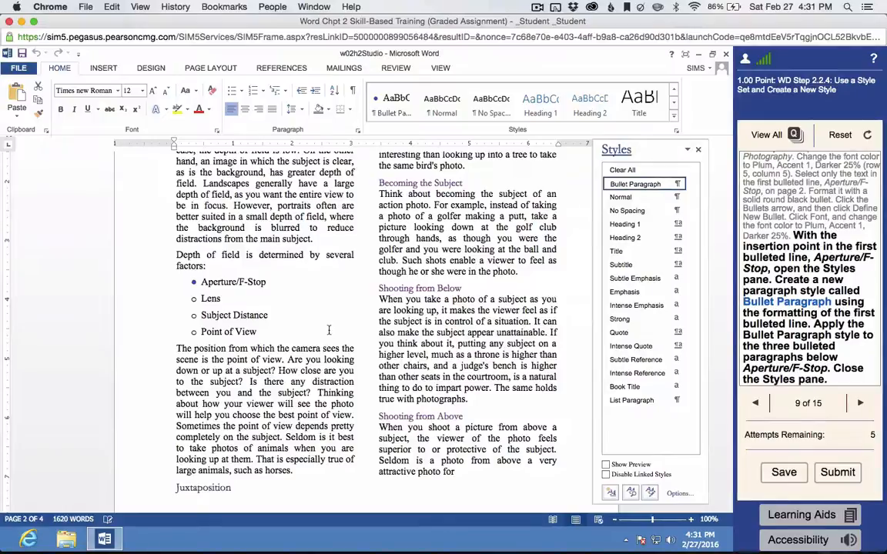
# Step: Apply the Bullet Paragraph style to the Lens, Subject Distance and Point of View lines, and close the Styles pane
pyautogui.scroll(-1, 278, 306)
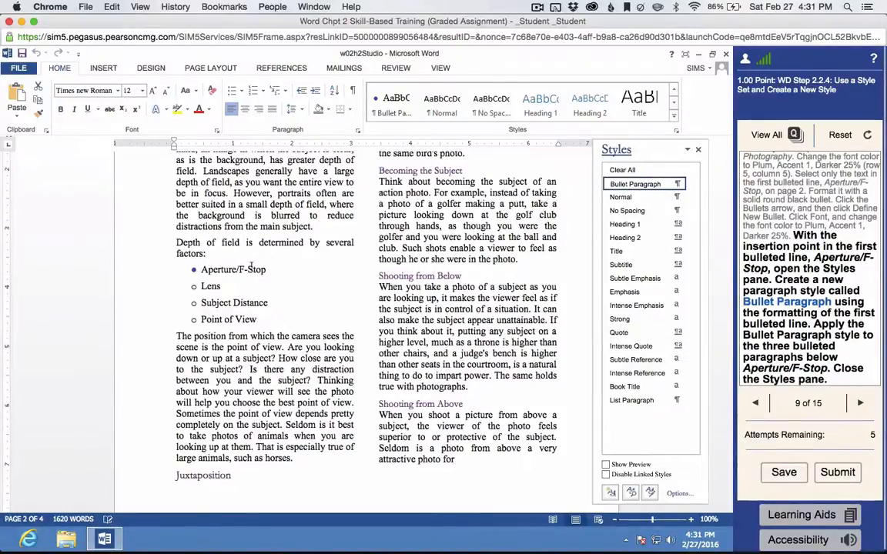
pyautogui.moveTo(201, 286); pyautogui.dragTo(264, 317)
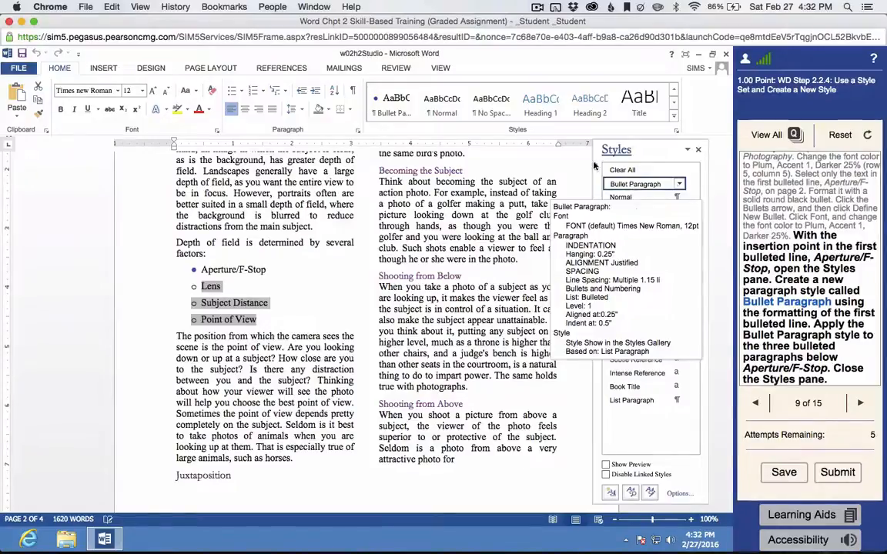
pyautogui.click(396, 106)
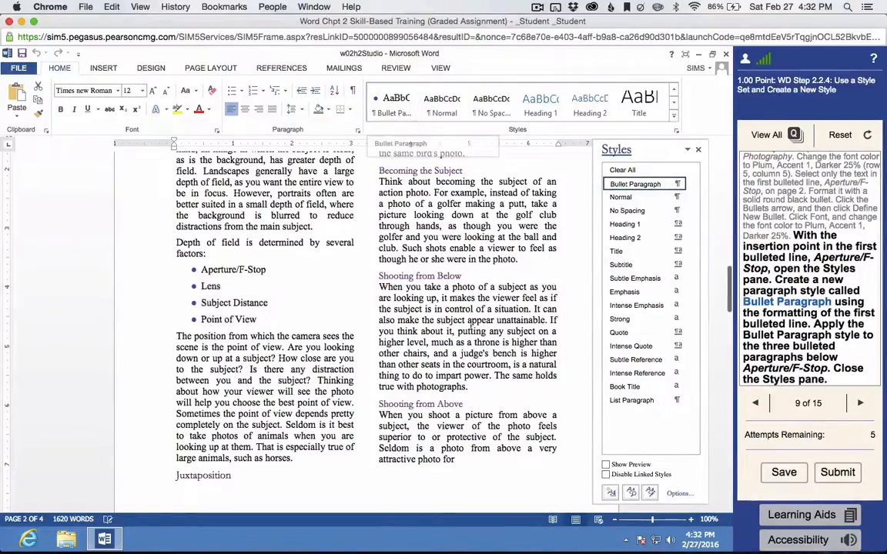
pyautogui.click(699, 152)
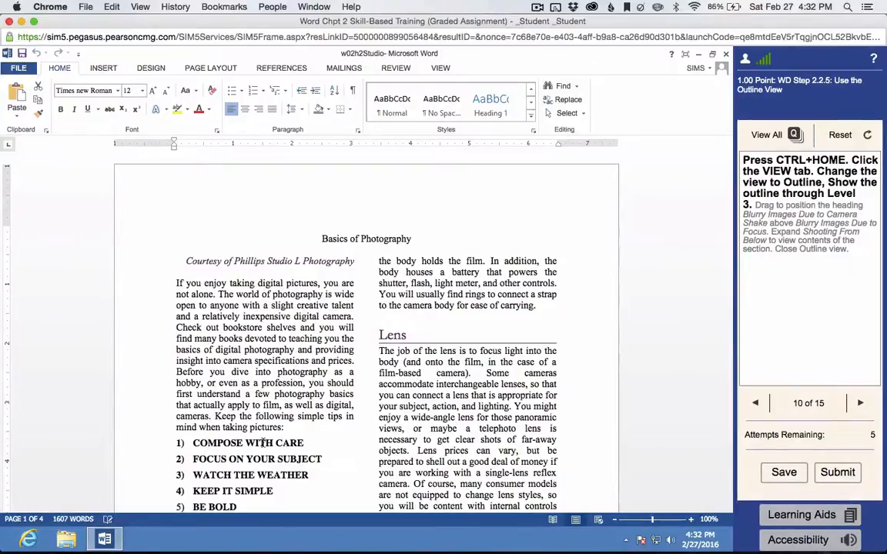
# Step: From the beginning of the document, switch to Outline view and show the outline through Level 3
pyautogui.hotkey('ctrl', 'Home')
pyautogui.click(446, 70)
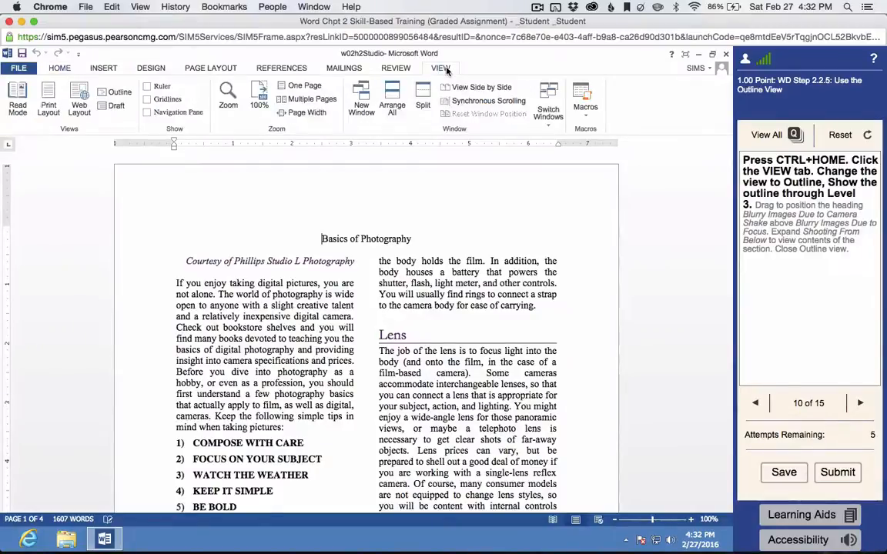
pyautogui.click(118, 93)
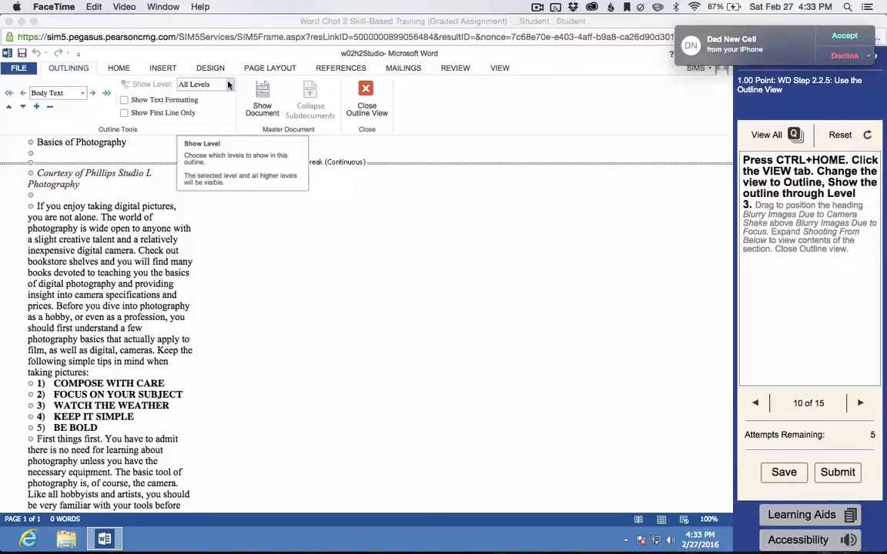
pyautogui.click(844, 56)
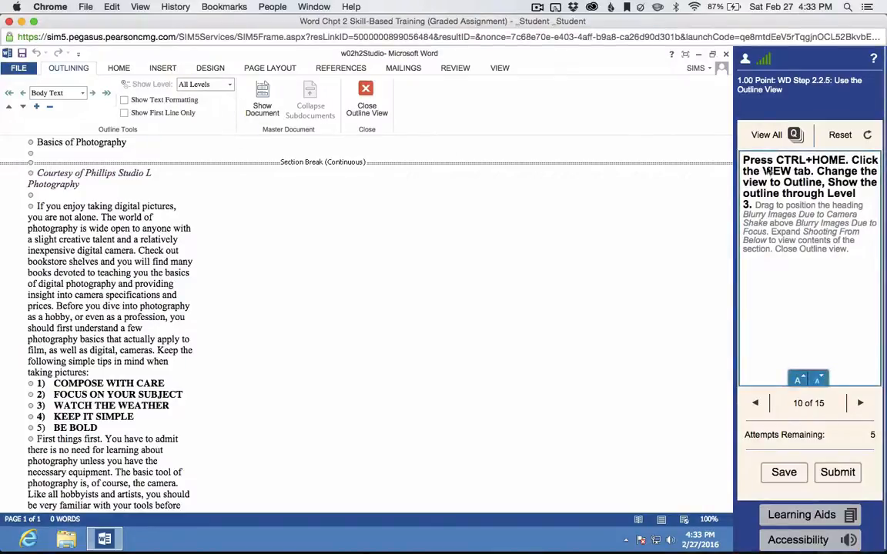
pyautogui.click(206, 84)
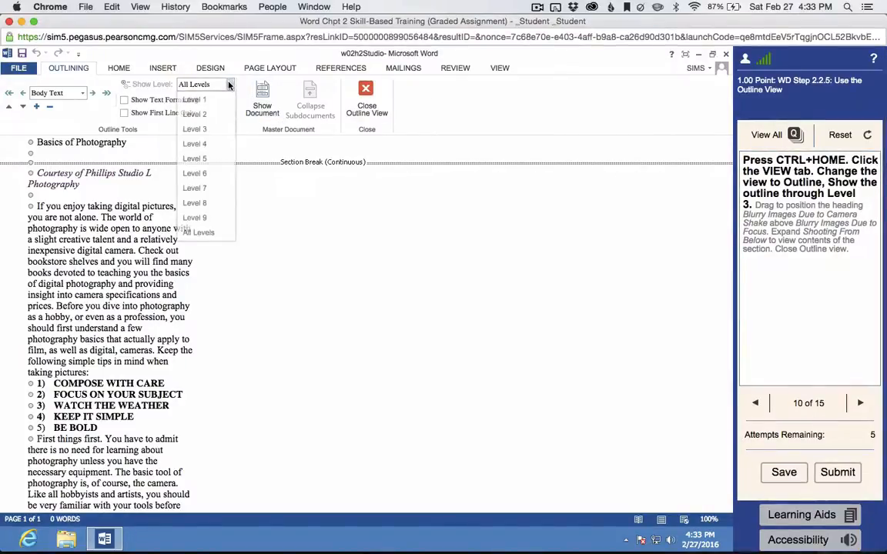
pyautogui.click(202, 129)
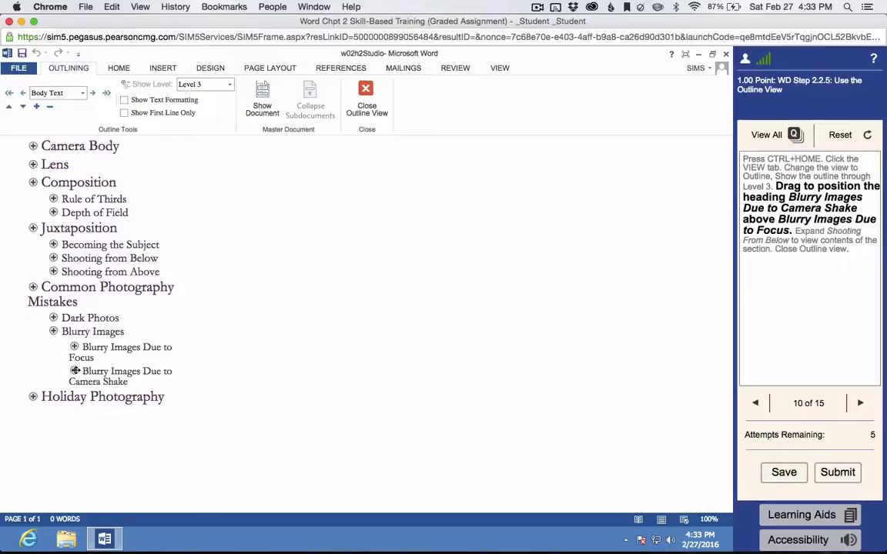
# Step: Move the heading Blurry Images Due to Camera Shake above Blurry Images Due to Focus, and expand Shooting from Below before closing Outline view
pyautogui.moveTo(75, 371); pyautogui.dragTo(74, 343)
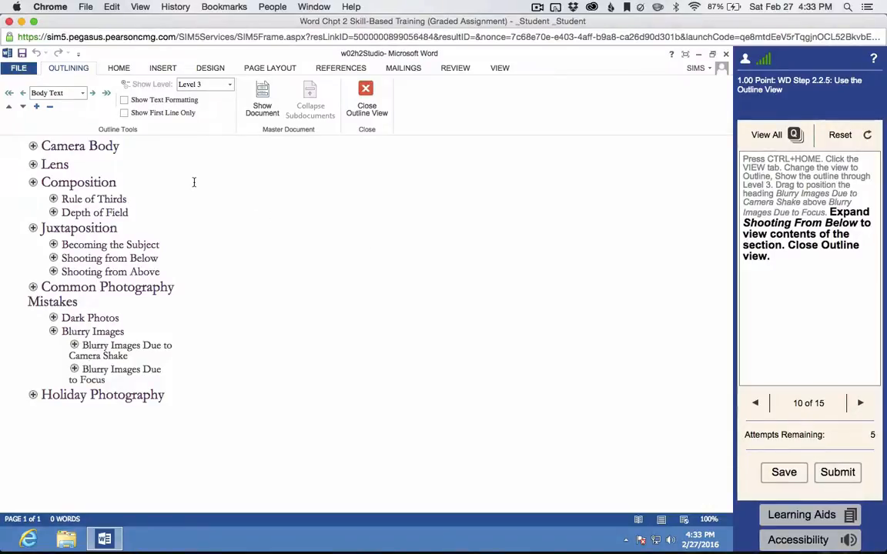
pyautogui.doubleClick(53, 257)
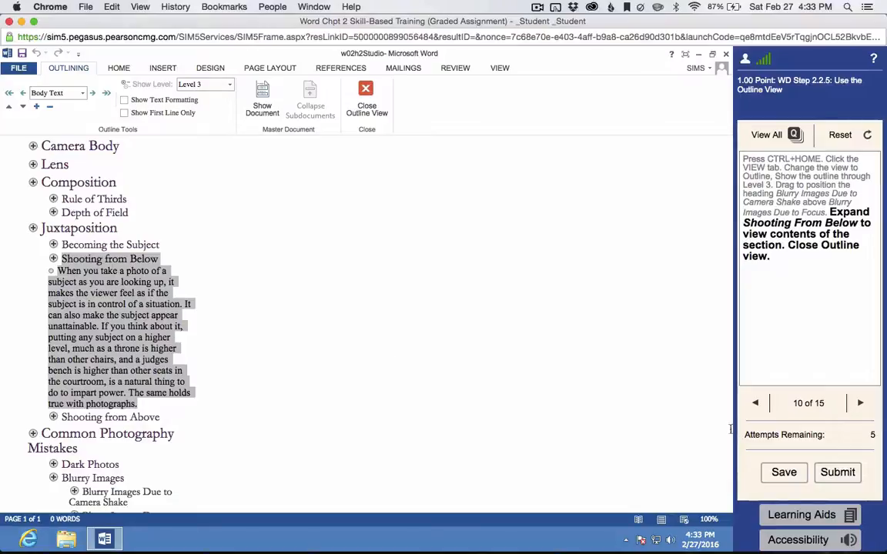
pyautogui.click(362, 105)
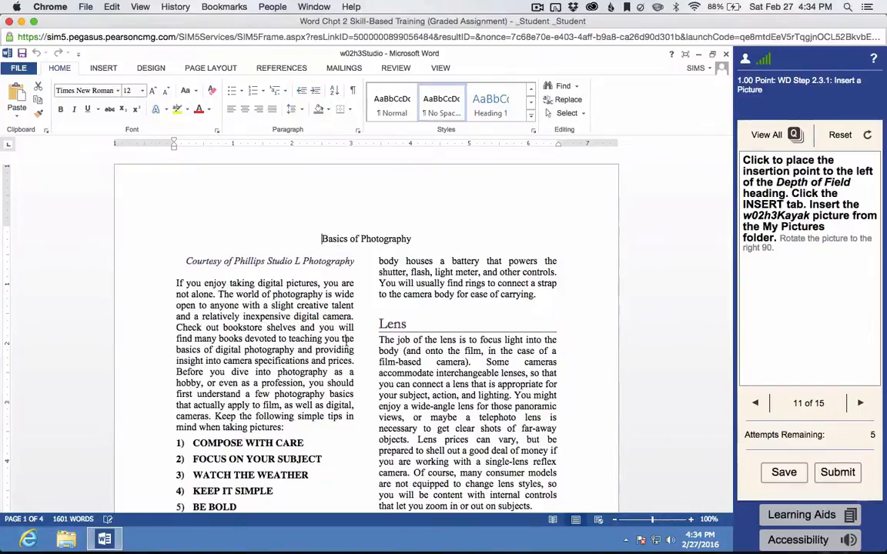
# Step: Insert the w02h3Kayak picture in front of the Depth of Field heading and rotate it right 90°
pyautogui.scroll(-15, 348, 344)
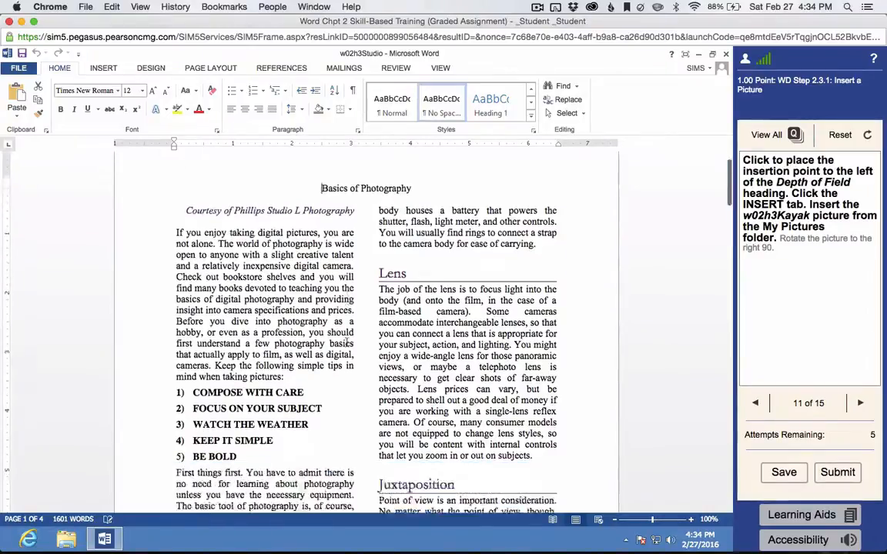
pyautogui.scroll(-10, 348, 344)
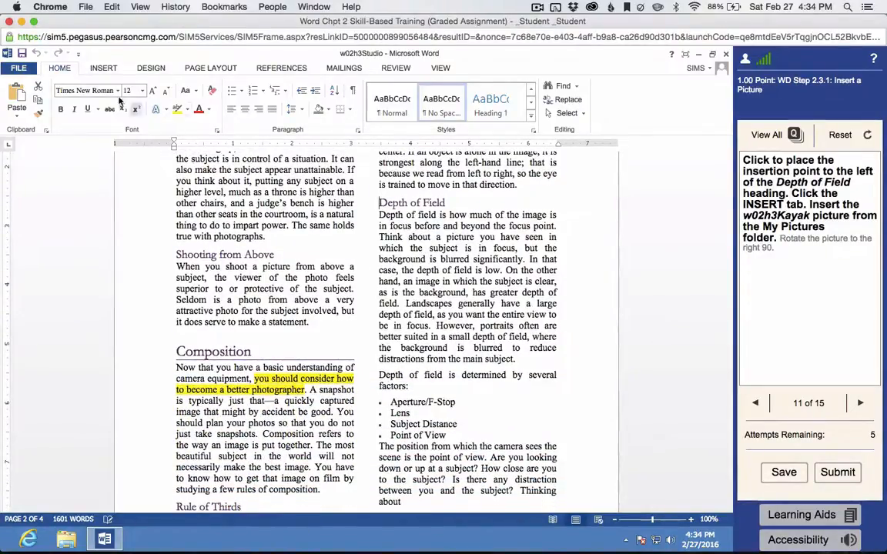
pyautogui.click(100, 69)
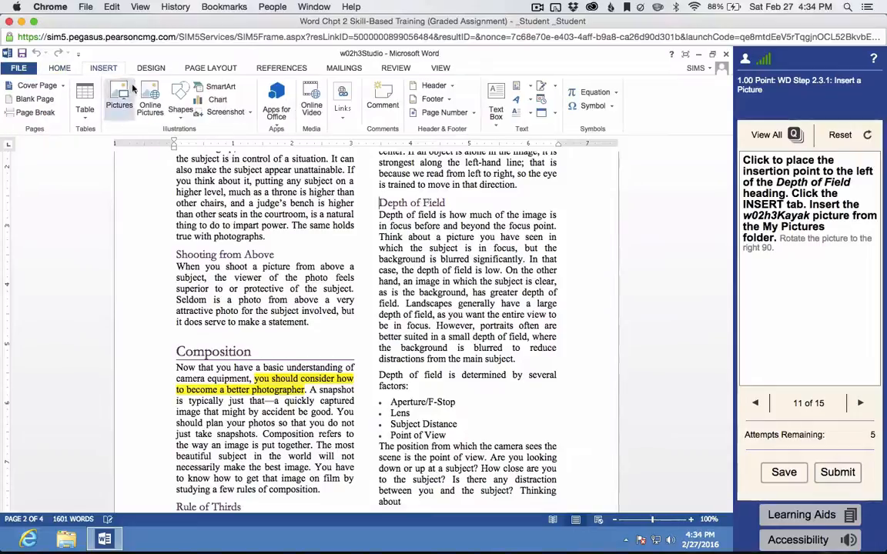
pyautogui.click(120, 98)
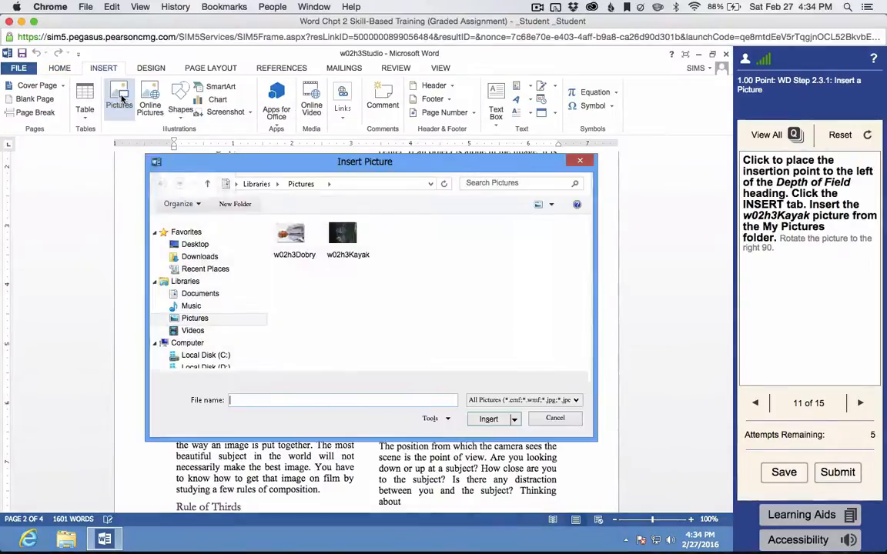
pyautogui.click(343, 234)
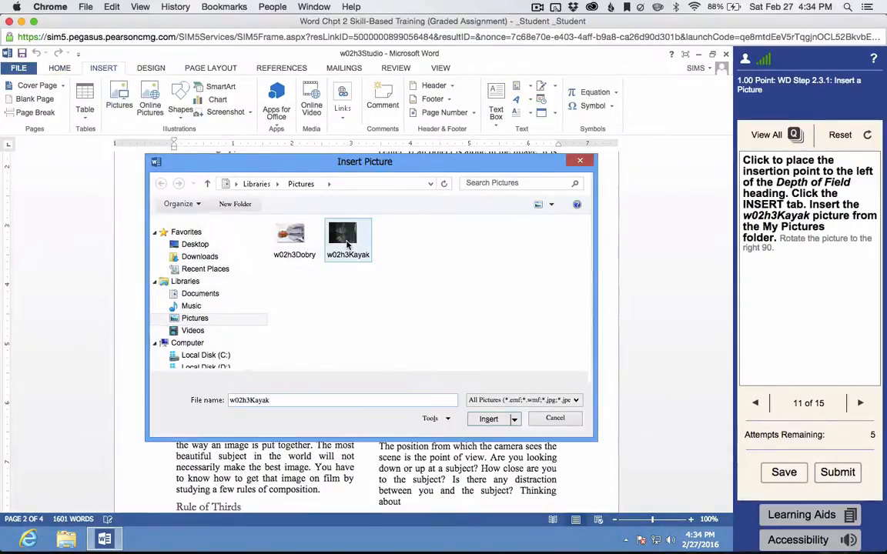
pyautogui.click(489, 420)
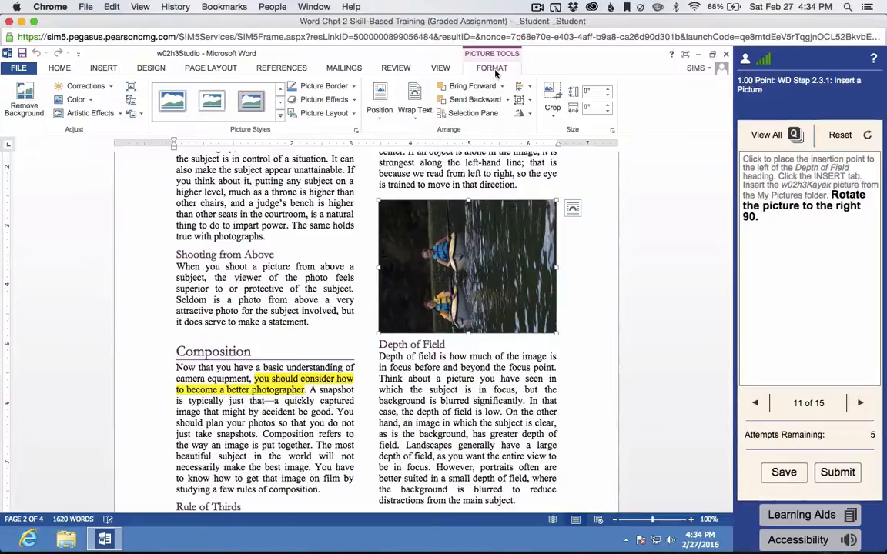
pyautogui.click(530, 114)
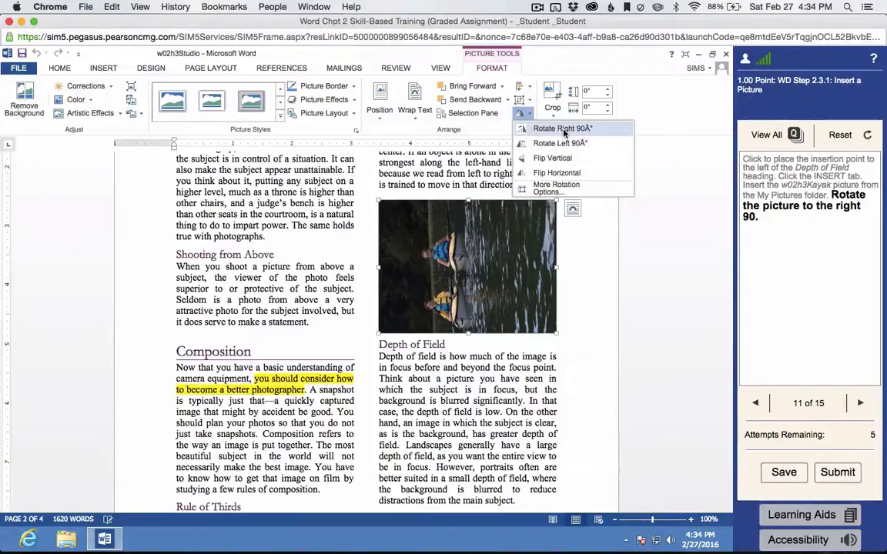
pyautogui.click(563, 131)
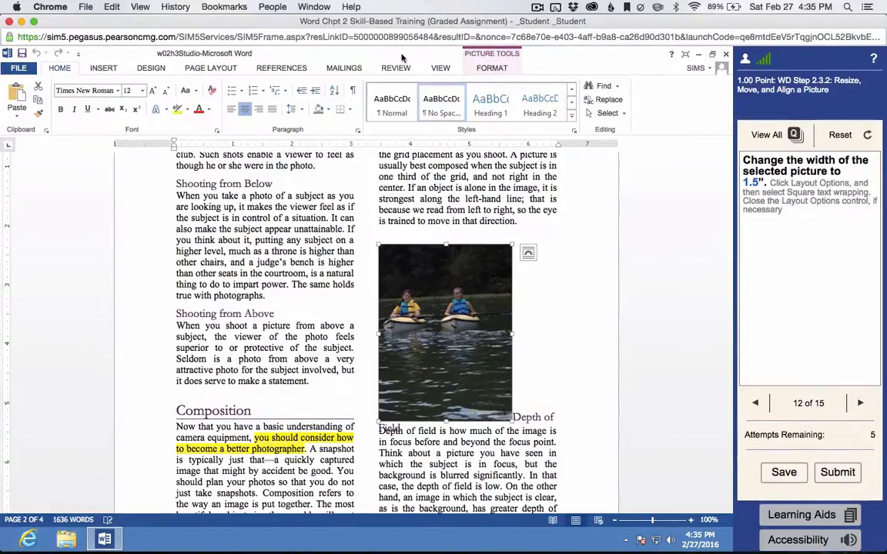
pyautogui.click(491, 71)
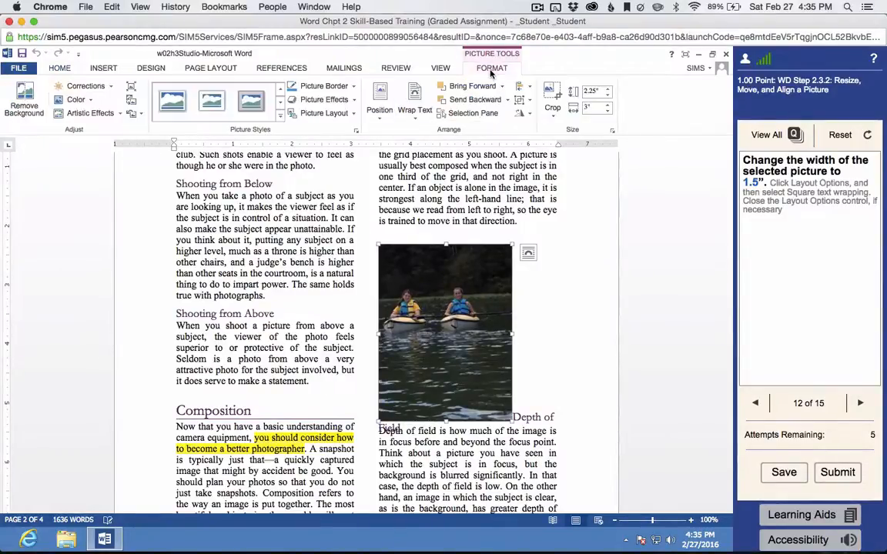
pyautogui.click(595, 90)
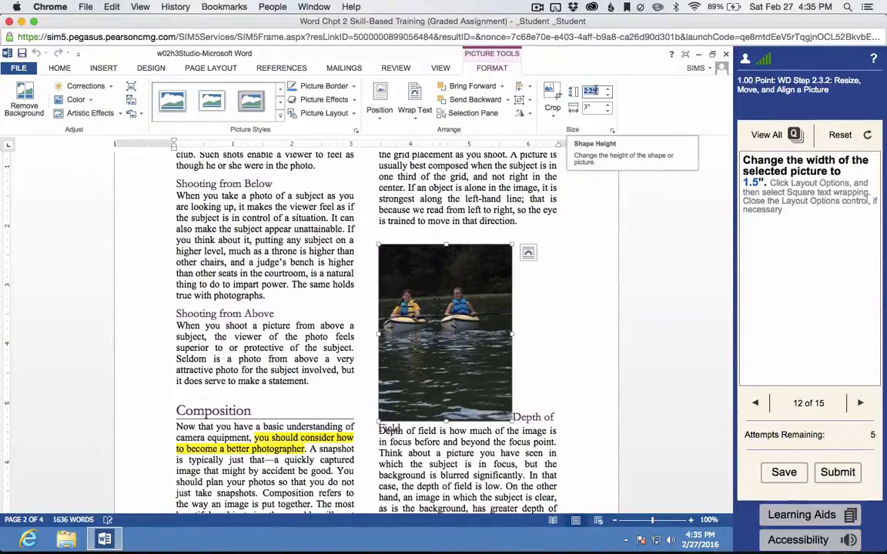
pyautogui.write('1.5')
pyautogui.press('Tab')
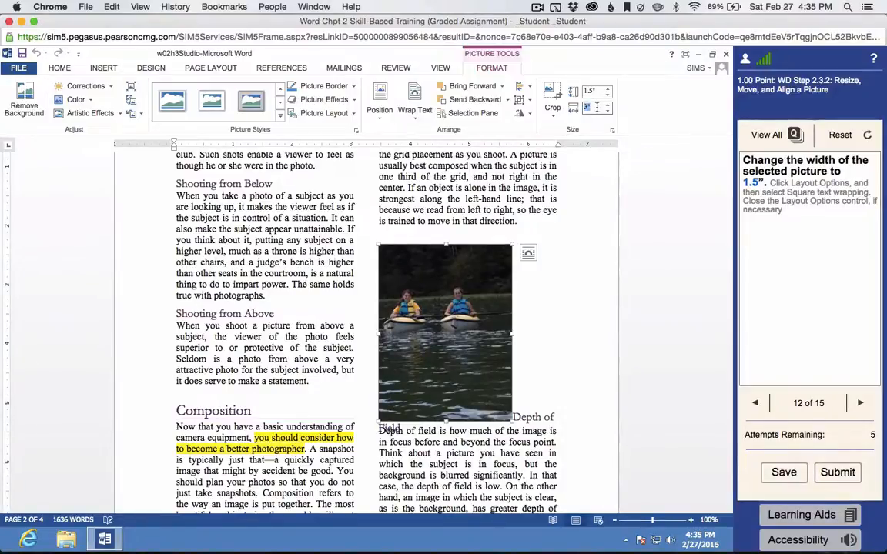
pyautogui.click(596, 91)
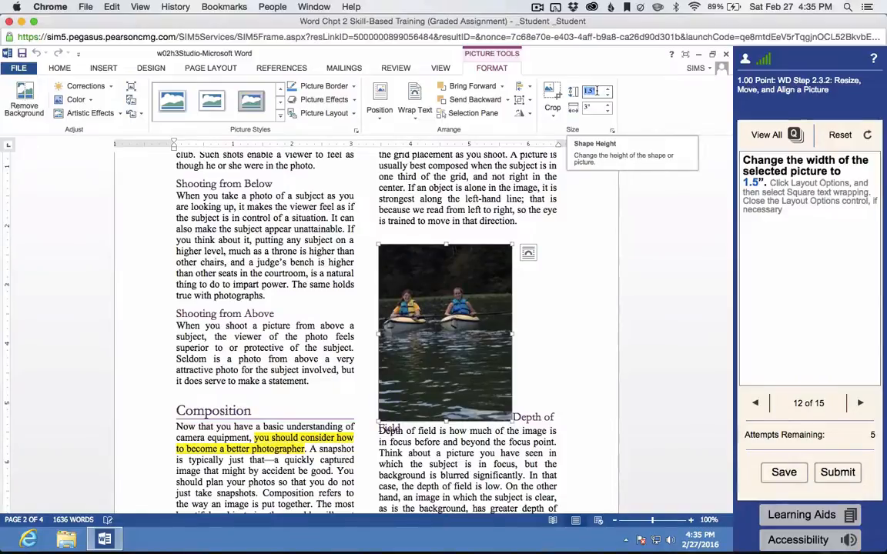
pyautogui.click(592, 91)
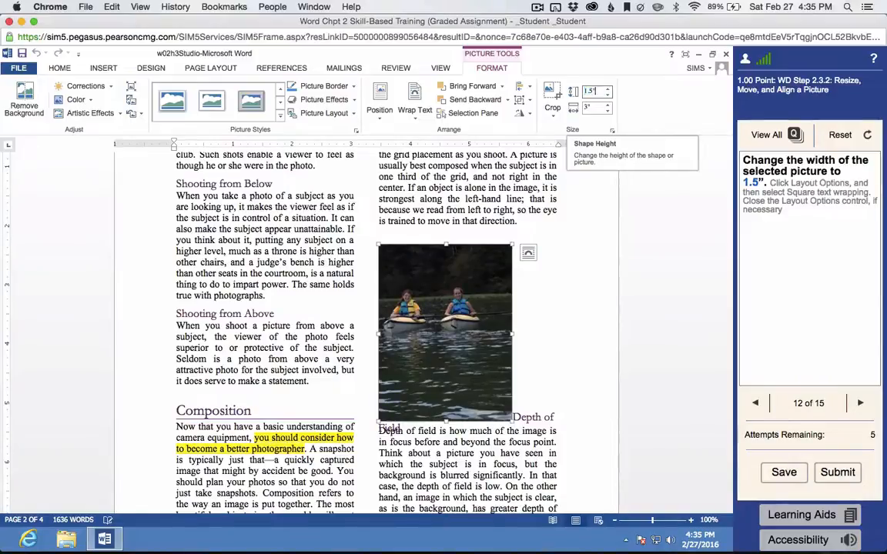
pyautogui.click(589, 108)
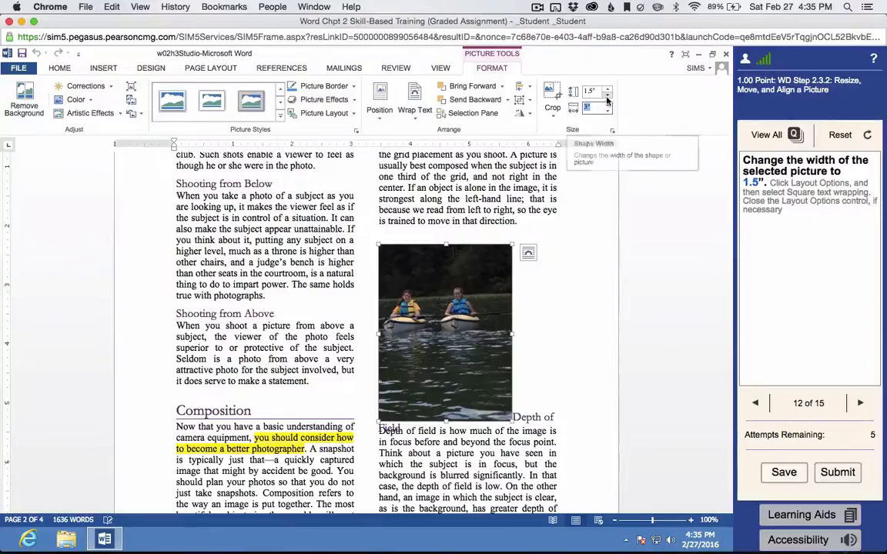
pyautogui.click(840, 136)
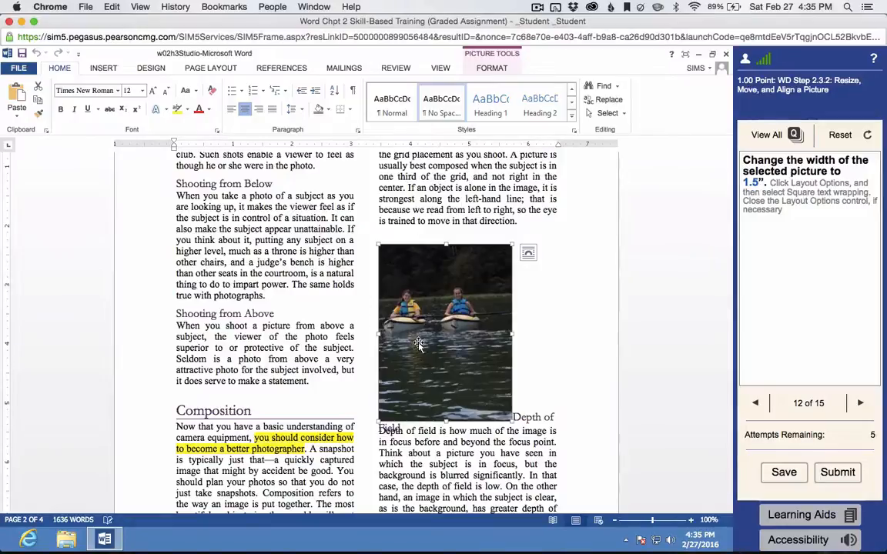
pyautogui.click(491, 69)
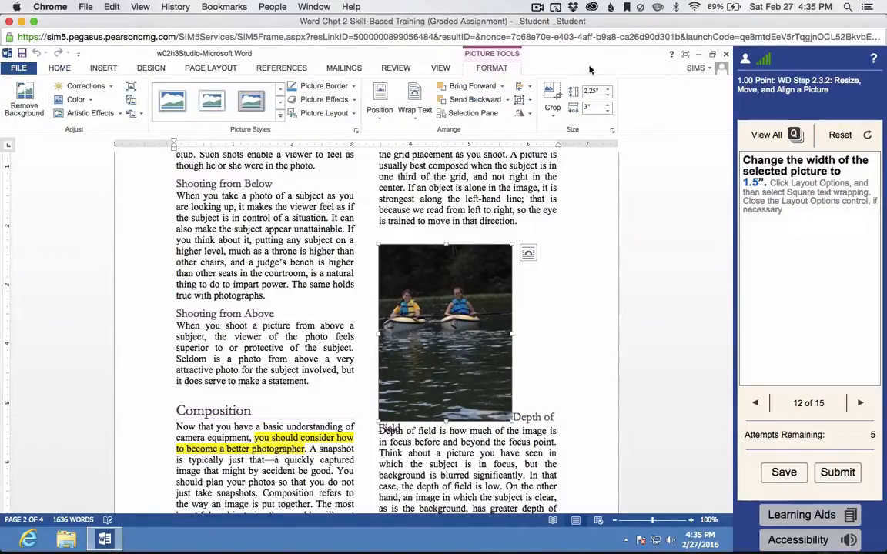
pyautogui.click(607, 99)
pyautogui.click(607, 99)
pyautogui.click(608, 98)
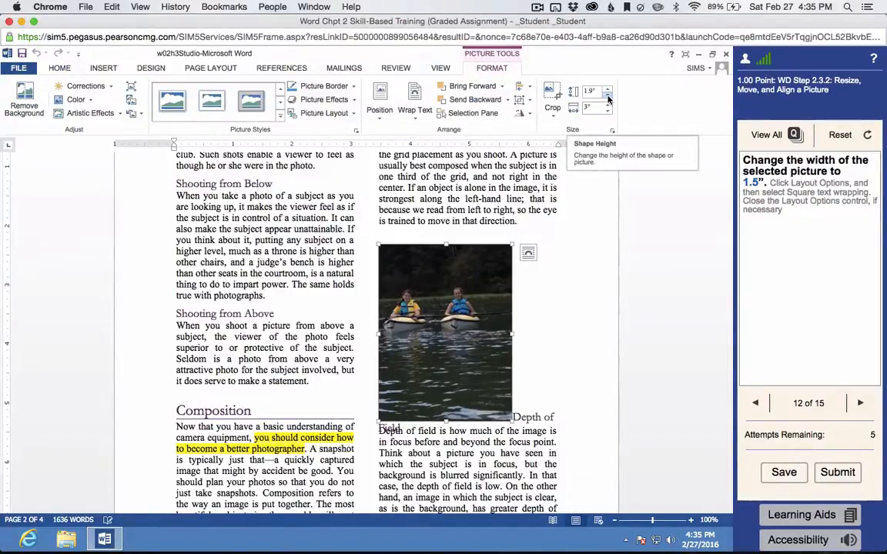
pyautogui.click(608, 99)
pyautogui.click(607, 99)
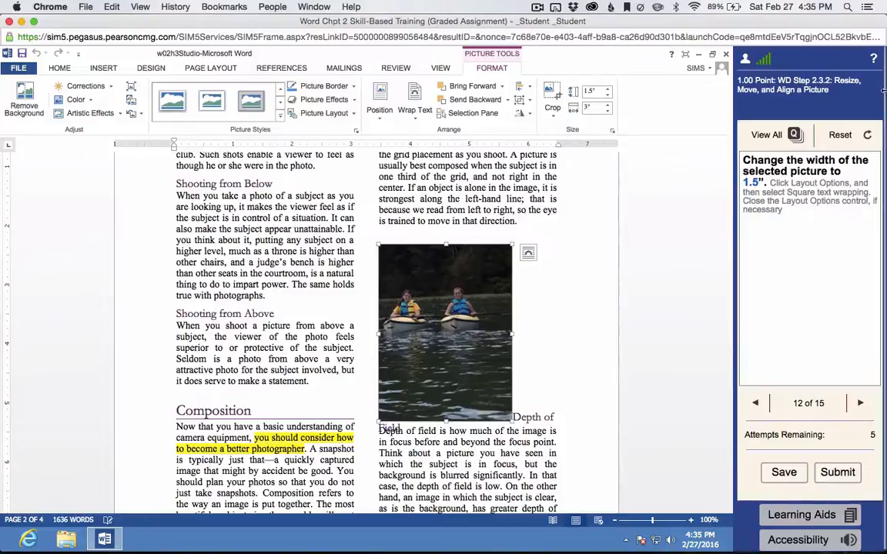
pyautogui.click(839, 135)
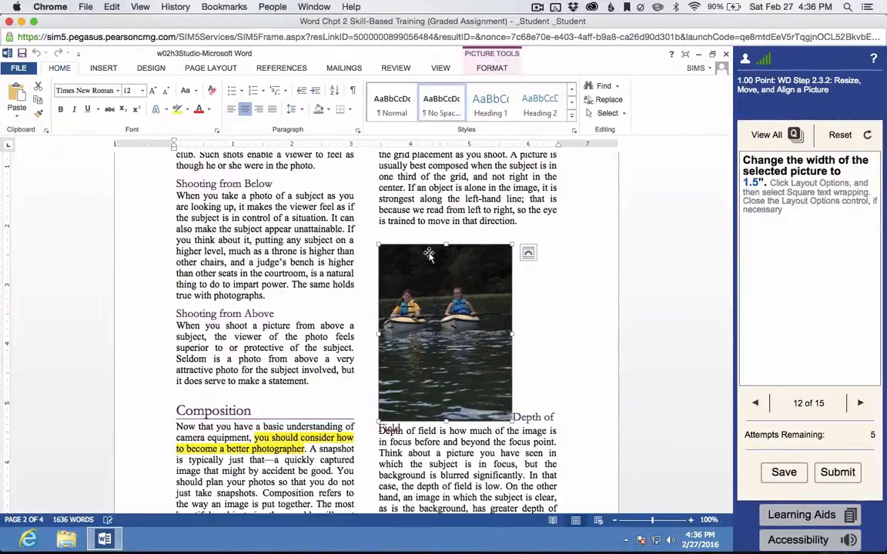
# Step: Set the width of the selected kayak picture to 1.5"
pyautogui.click(493, 69)
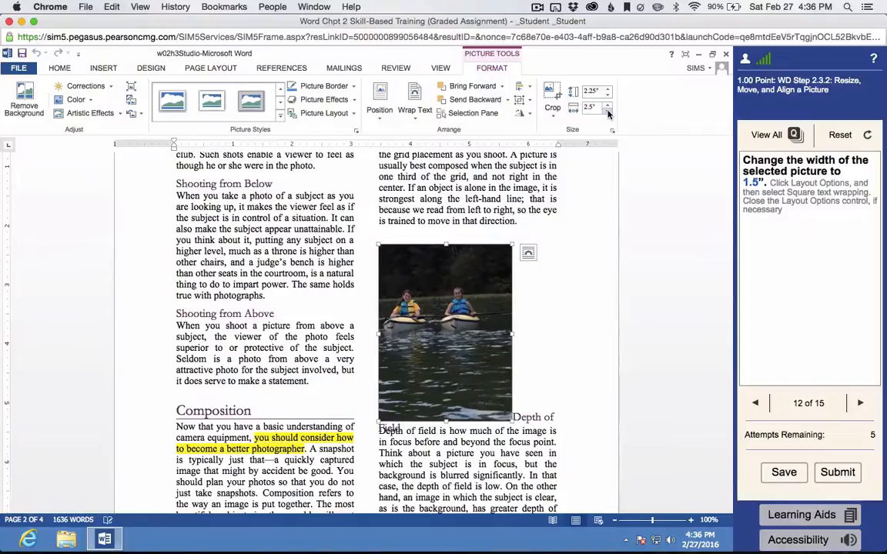
pyautogui.click(608, 113)
pyautogui.click(608, 113)
pyautogui.click(608, 114)
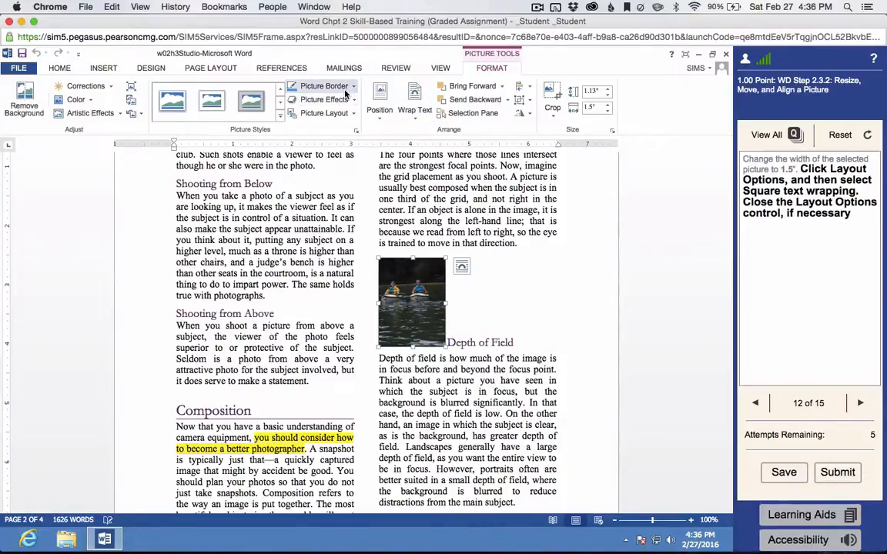
# Step: Apply Square text wrapping to the kayak picture and close its layout options
pyautogui.click(461, 269)
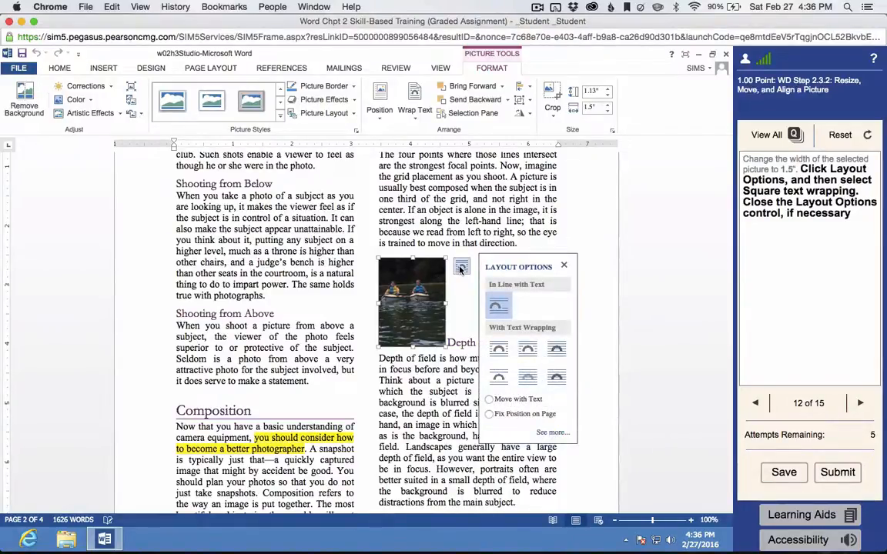
pyautogui.click(498, 350)
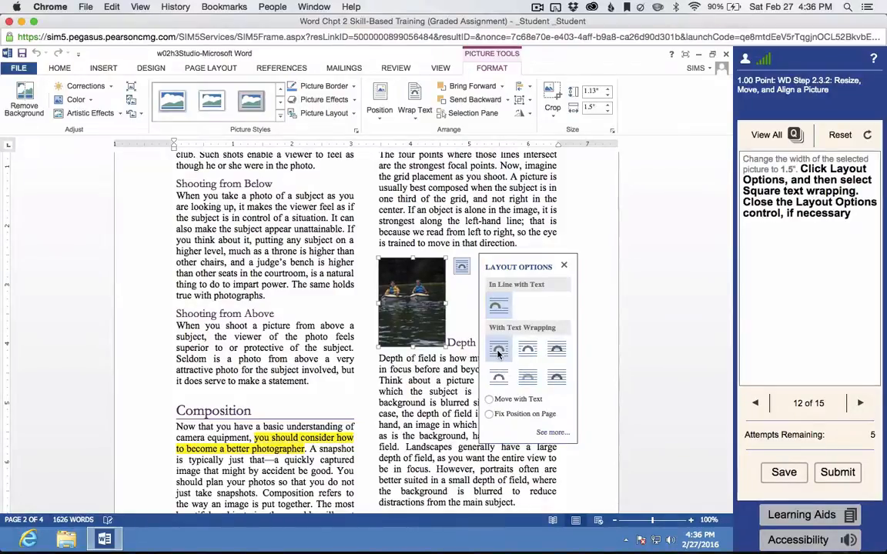
pyautogui.click(498, 351)
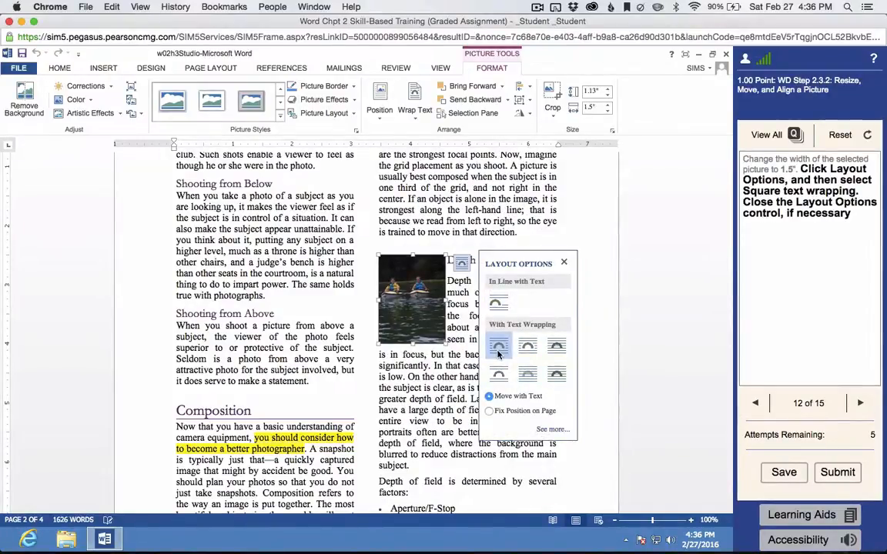
pyautogui.click(565, 262)
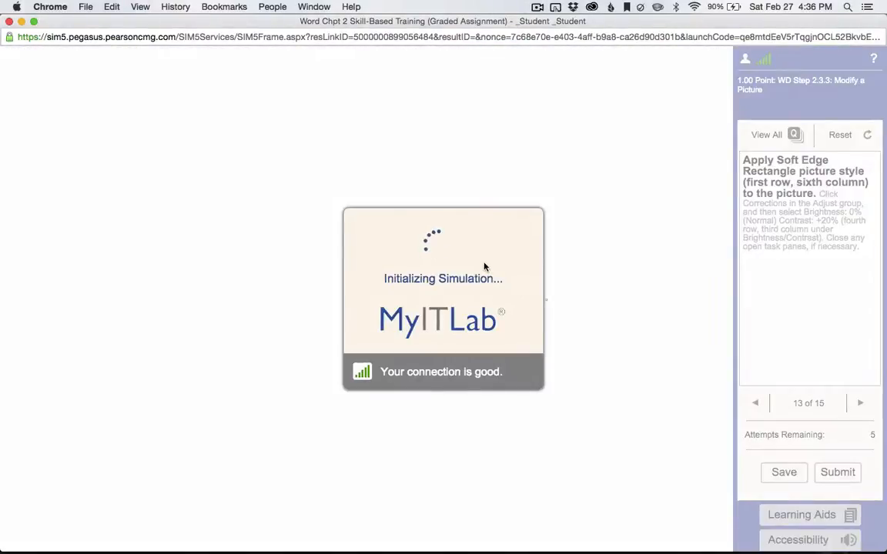
# Step: Apply the Soft Edge Rectangle picture style to the kayak picture and correct it to Brightness: 0% (Normal) Contrast: +20%
pyautogui.scroll(3, 410, 394)
pyautogui.scroll(-10, 439, 390)
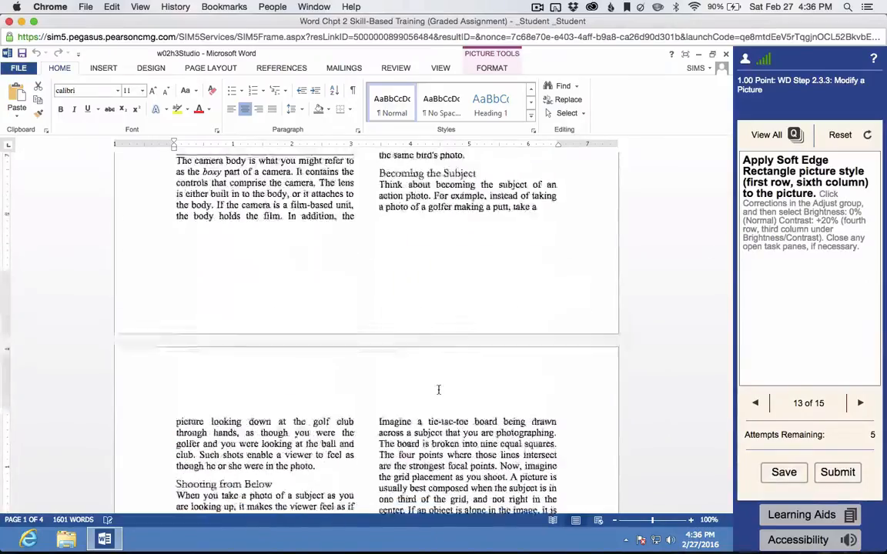
pyautogui.scroll(5, 439, 392)
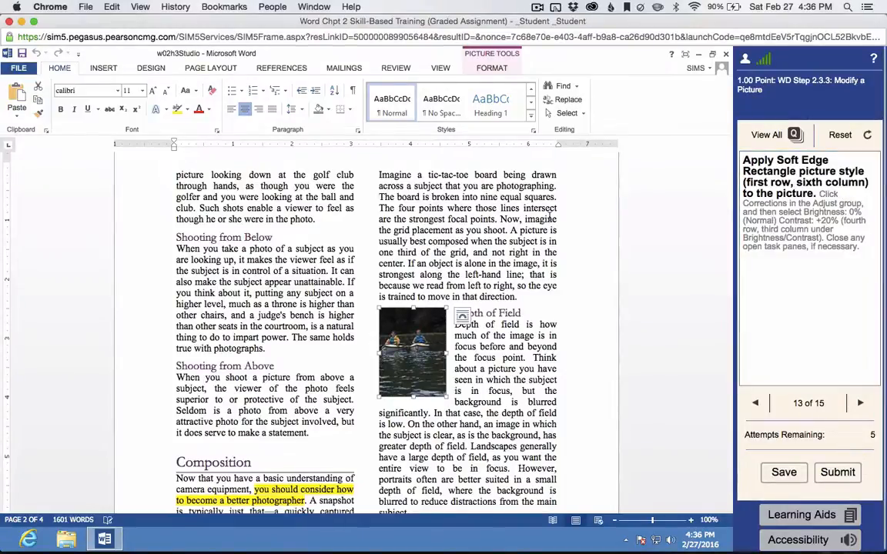
pyautogui.click(436, 275)
pyautogui.click(418, 343)
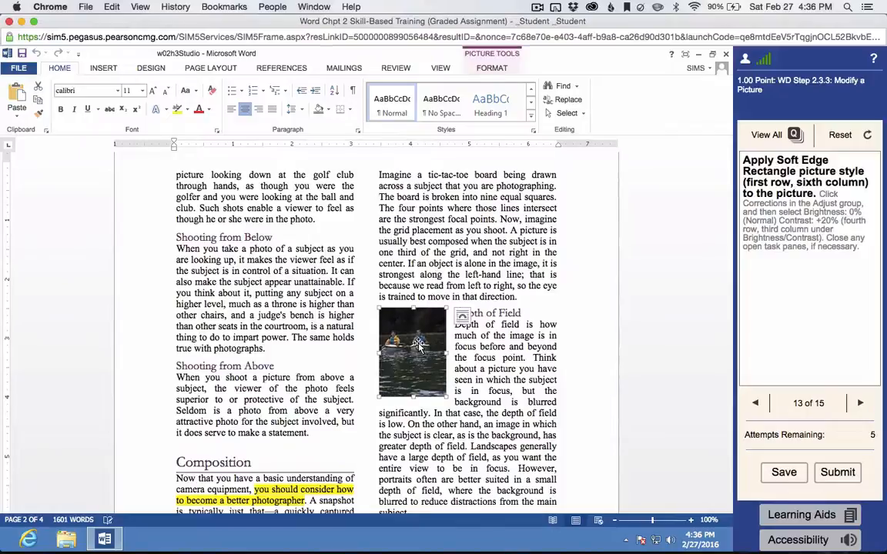
pyautogui.click(491, 67)
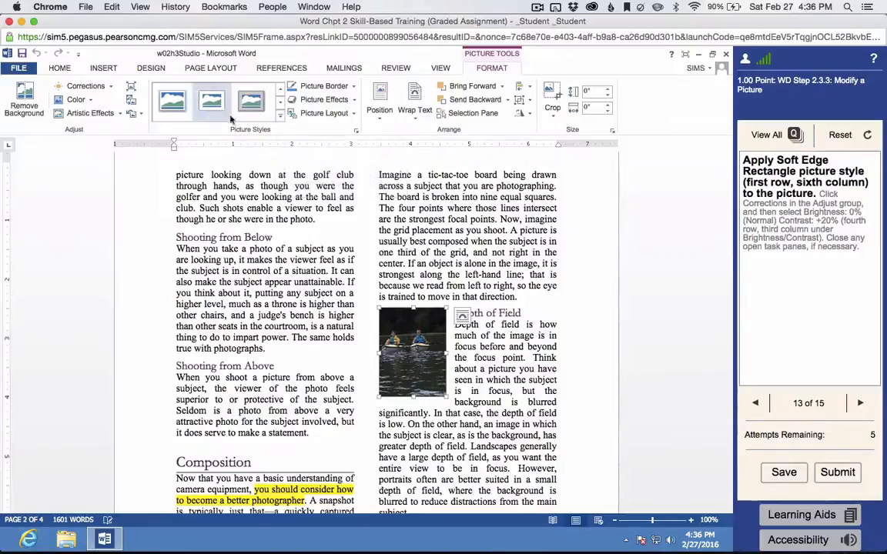
pyautogui.click(280, 102)
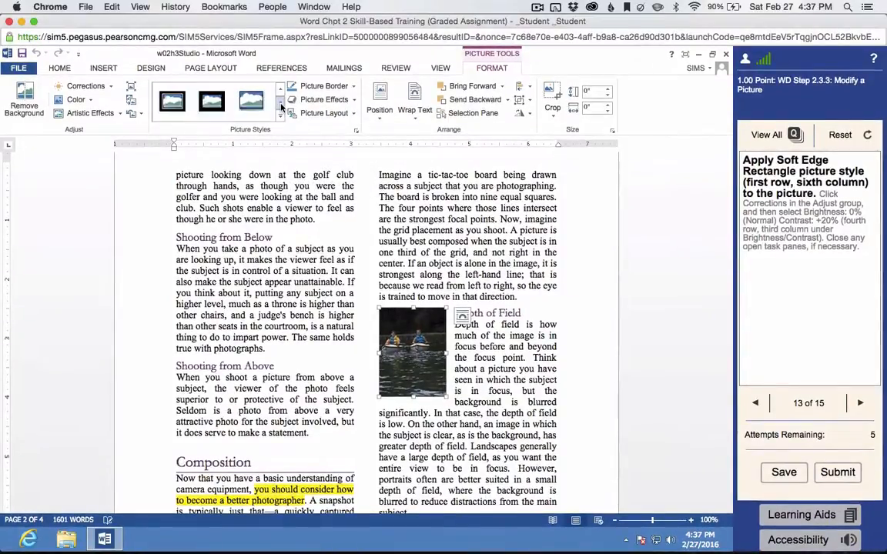
pyautogui.click(281, 102)
pyautogui.click(280, 90)
pyautogui.click(280, 90)
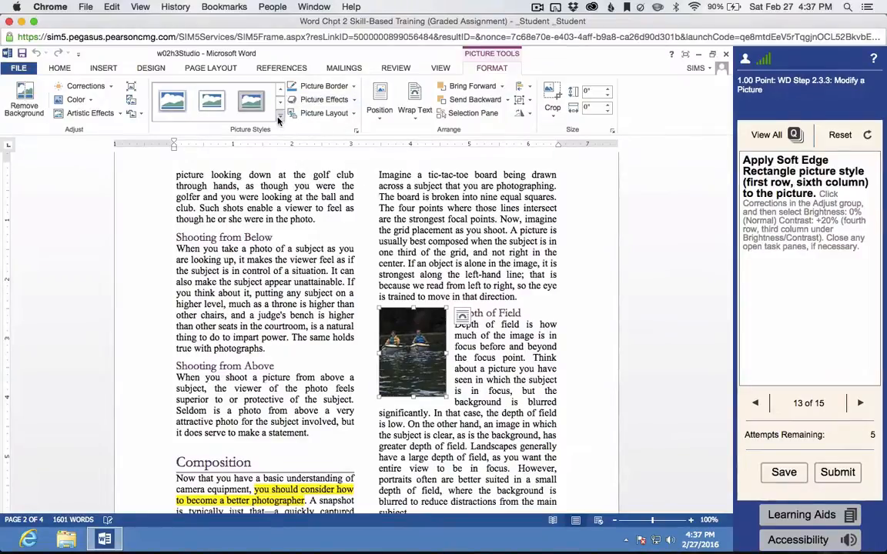
pyautogui.click(278, 119)
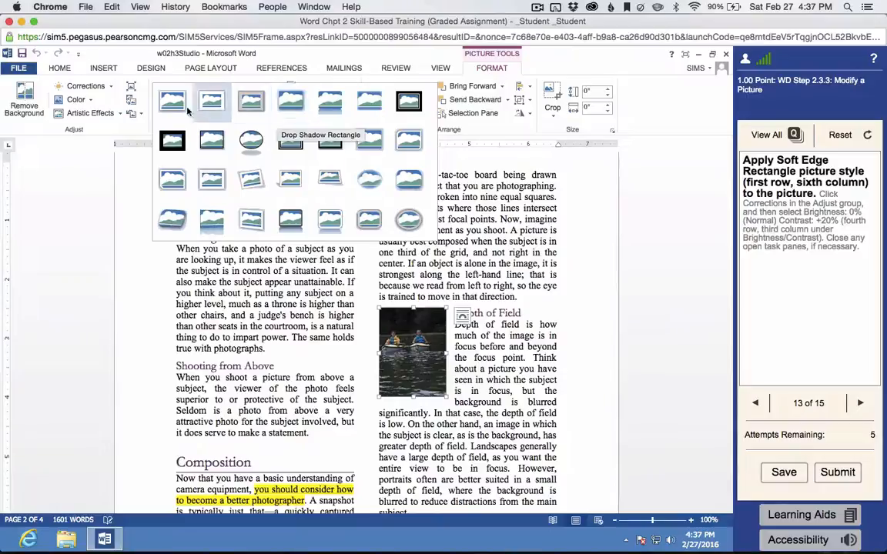
pyautogui.click(368, 116)
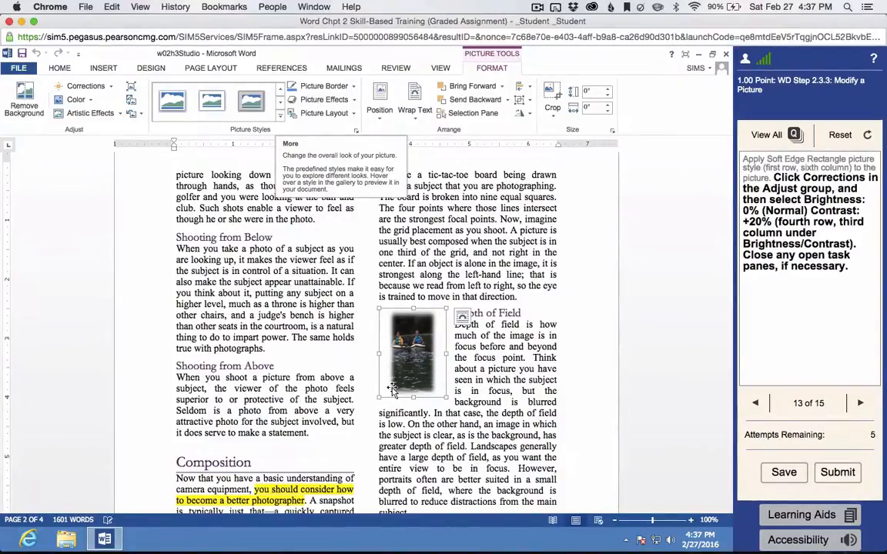
pyautogui.click(106, 86)
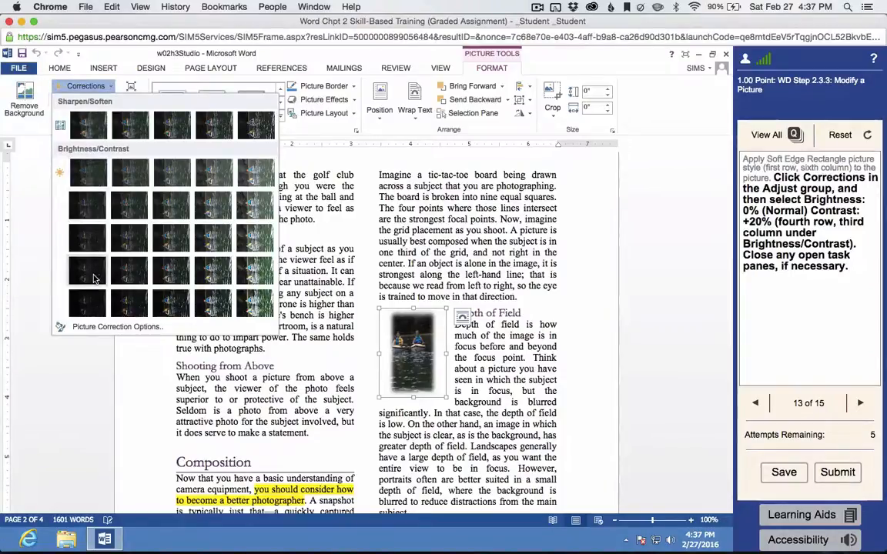
pyautogui.click(172, 276)
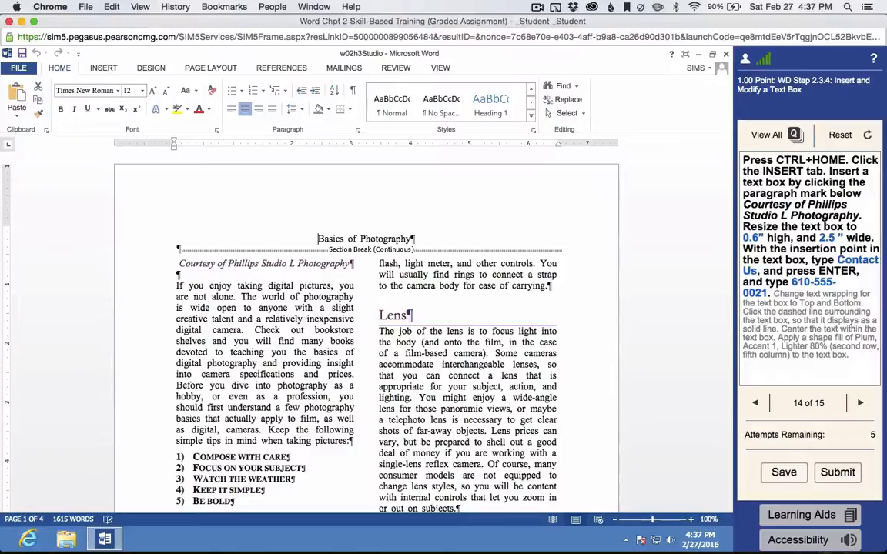
# Step: Draw a text box at the paragraph mark below Courtesy of Phillips Studio L Photography
pyautogui.scroll(-3, 366, 331)
pyautogui.scroll(2, 366, 331)
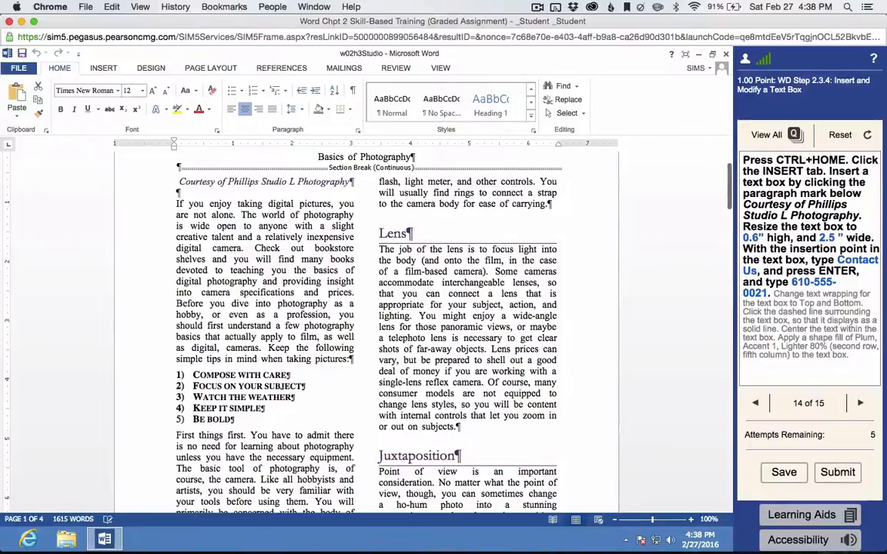
pyautogui.click(103, 68)
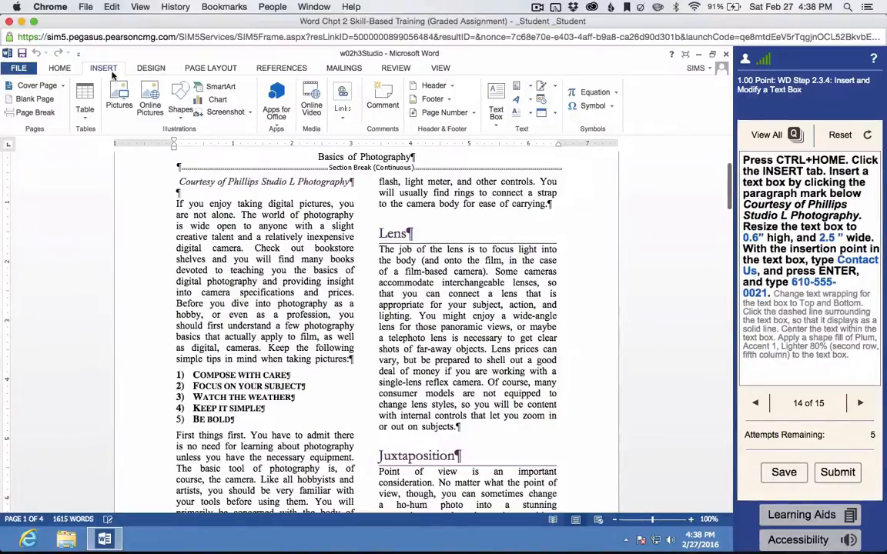
pyautogui.click(497, 116)
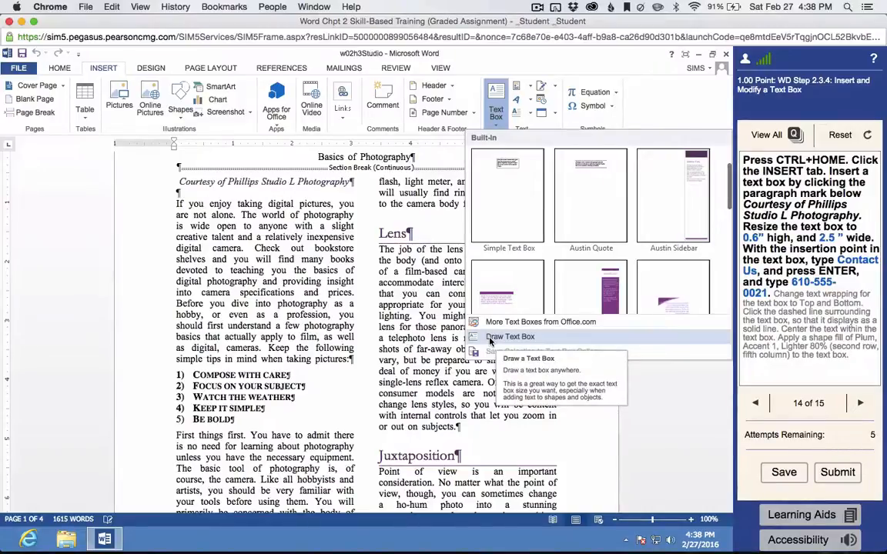
pyautogui.scroll(-3, 502, 181)
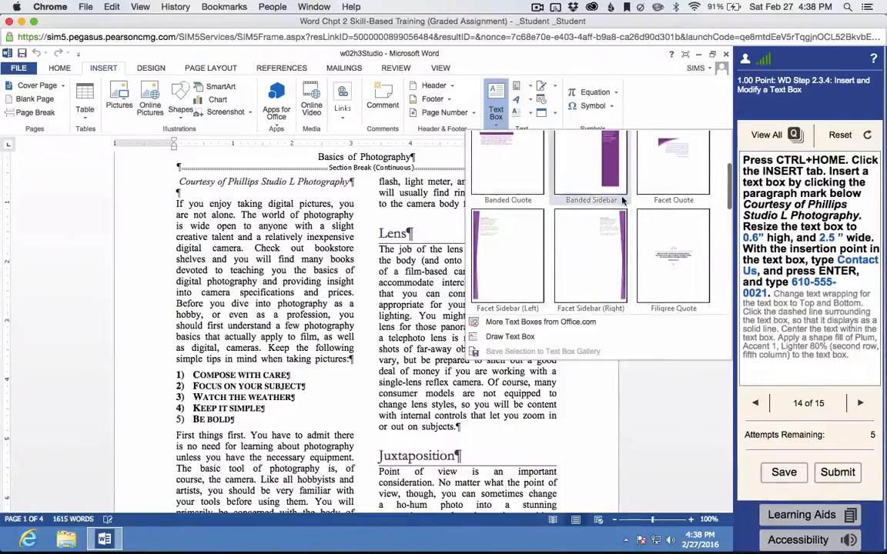
pyautogui.scroll(5, 622, 201)
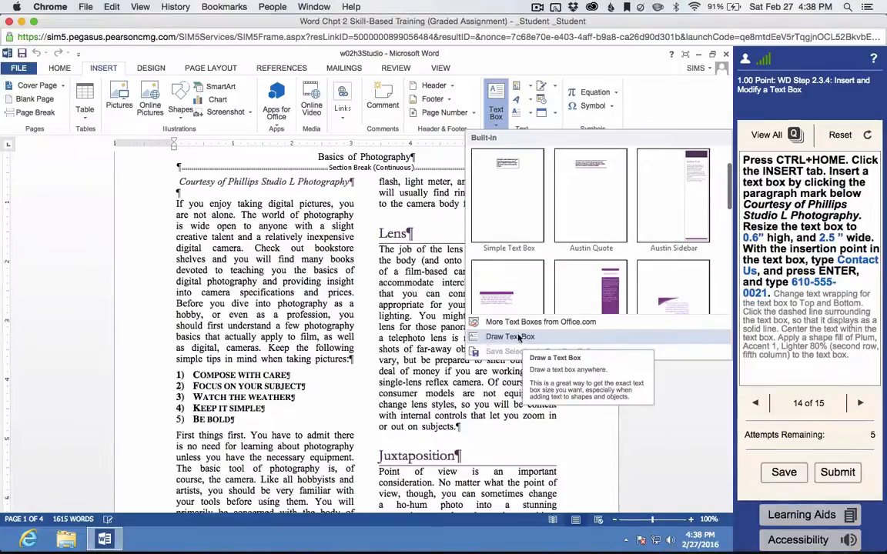
pyautogui.click(519, 337)
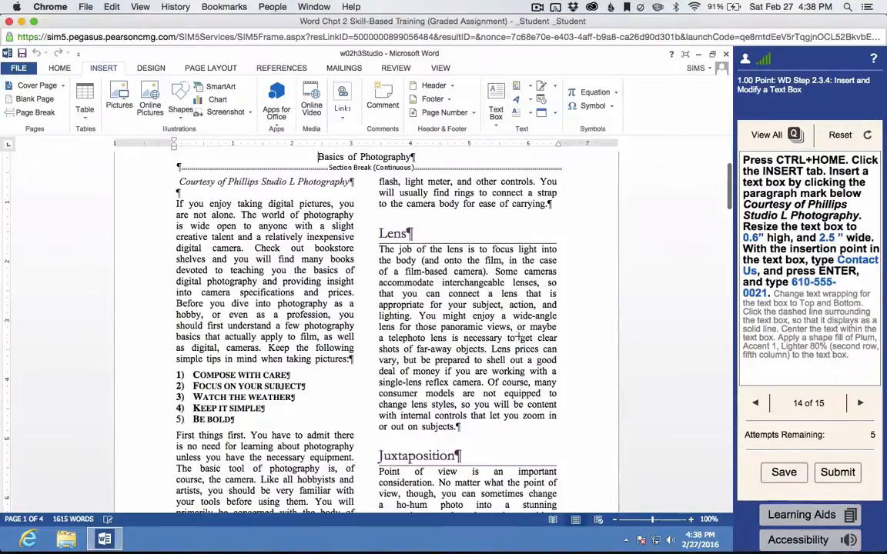
pyautogui.click(177, 192)
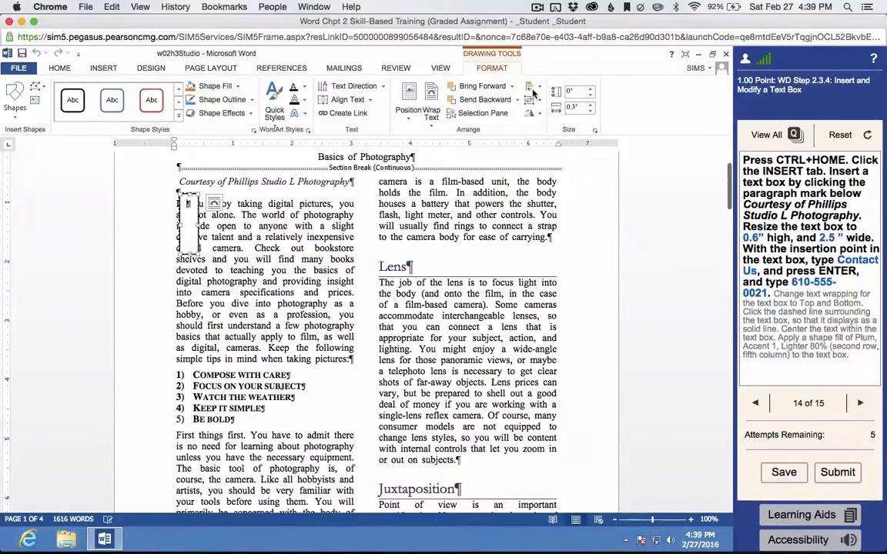
# Step: Resize the new text box to 0.6" high and 2.5" wide
pyautogui.click(577, 91)
pyautogui.write('0.6"')
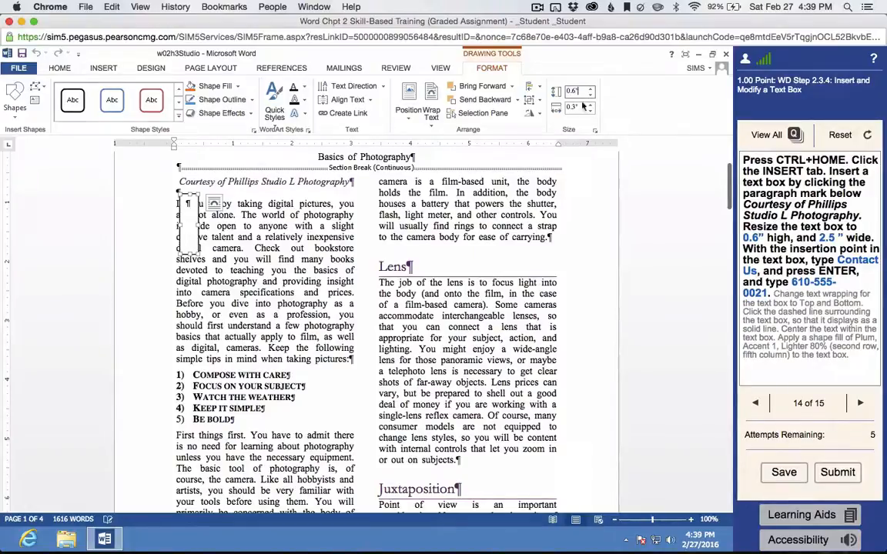
pyautogui.press('Tab')
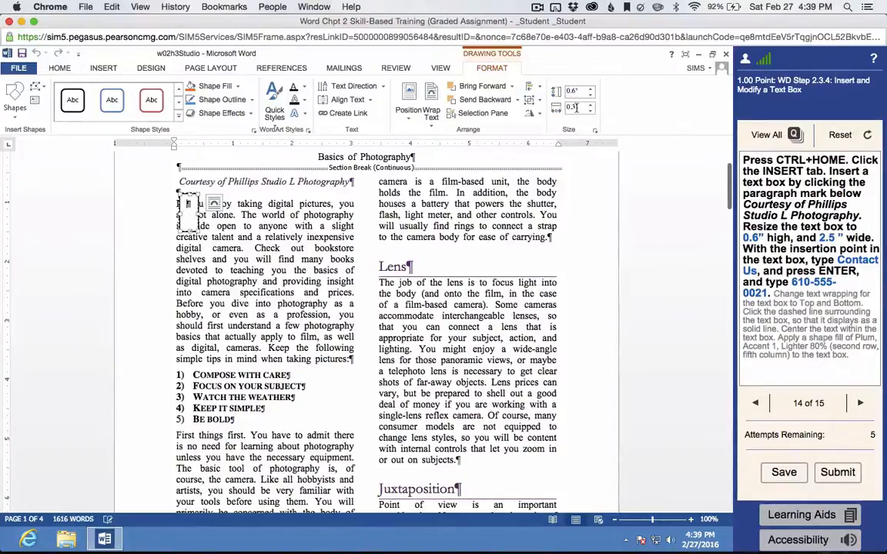
pyautogui.write('2.5')
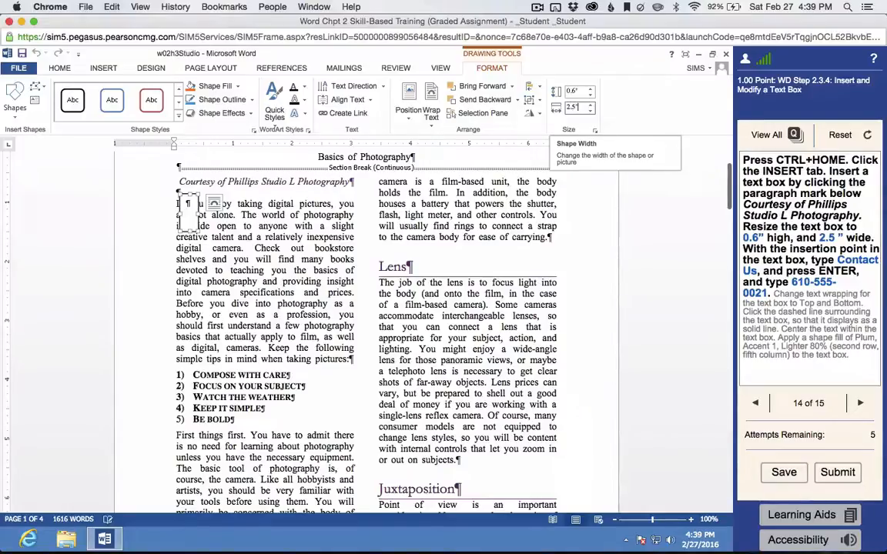
pyautogui.press('Return')
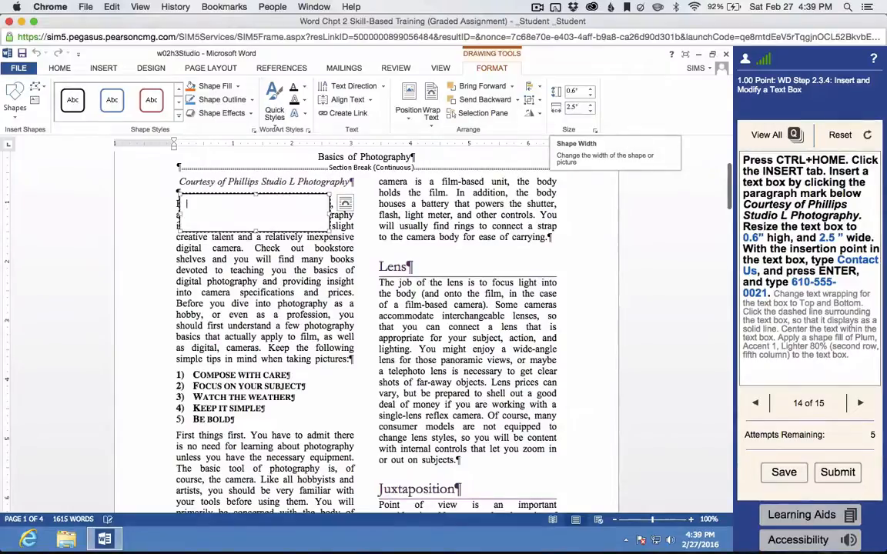
# Step: Enter Contact Us in the text box with the studio's phone number on the line below it
pyautogui.click(239, 208)
pyautogui.write('Contact Us ')
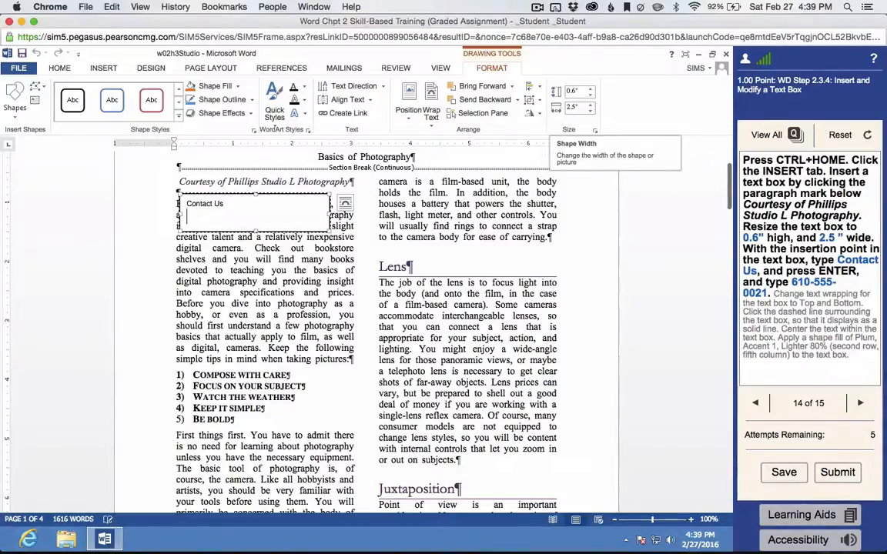
pyautogui.write('610-55')
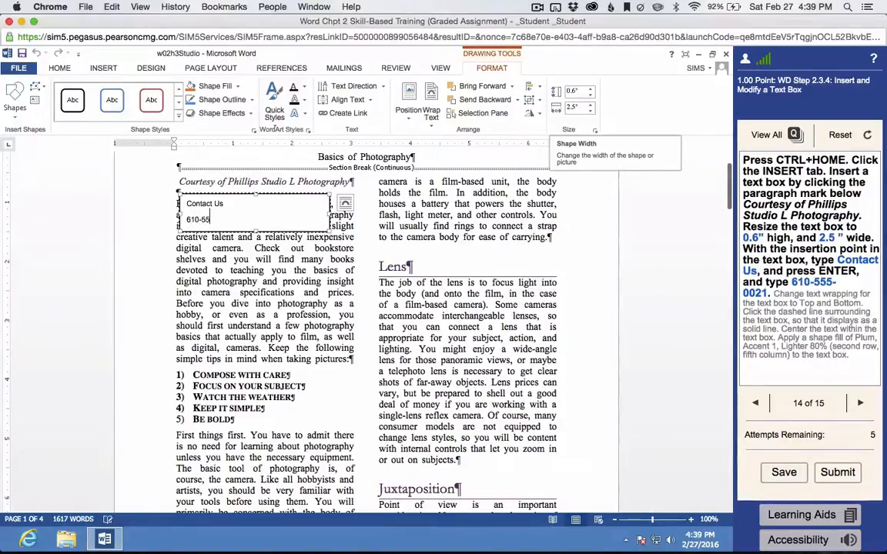
pyautogui.write('5-0021')
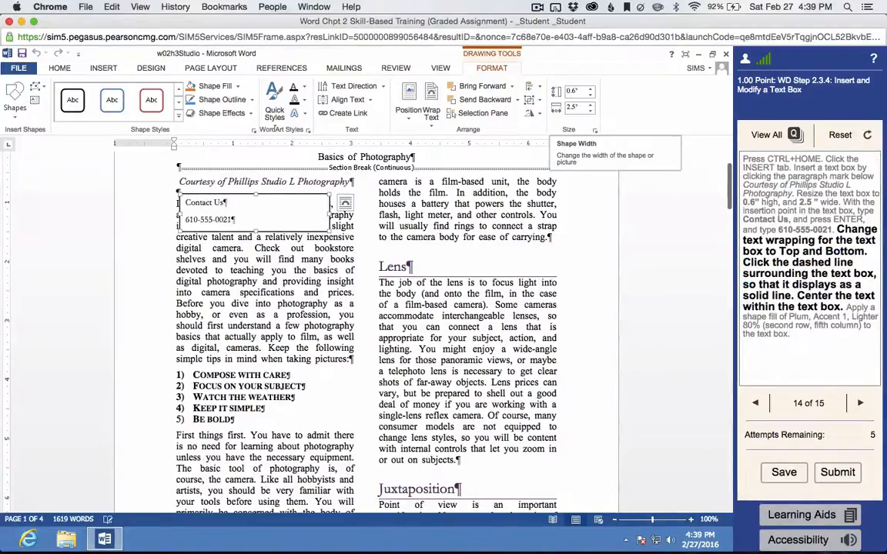
# Step: Set the Contact Us text box's wrapping to Top and Bottom and center the text inside it
pyautogui.click(431, 113)
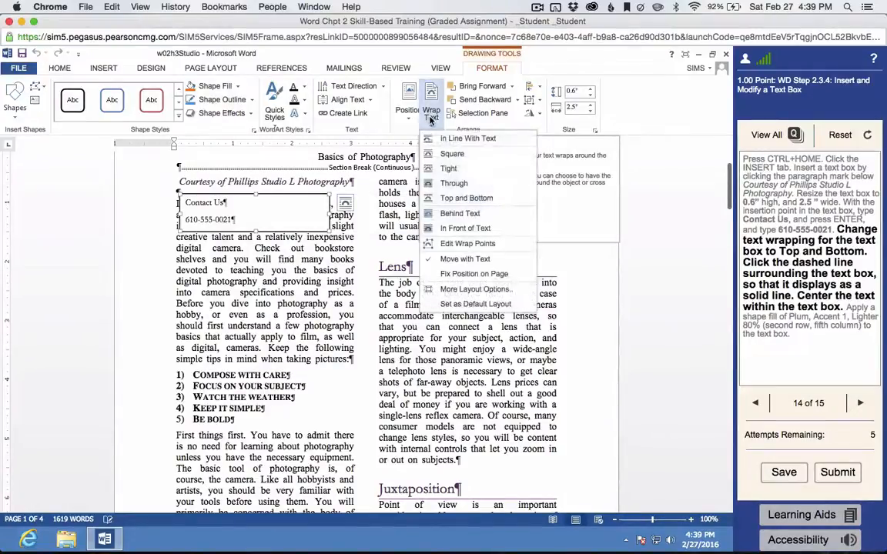
pyautogui.click(454, 200)
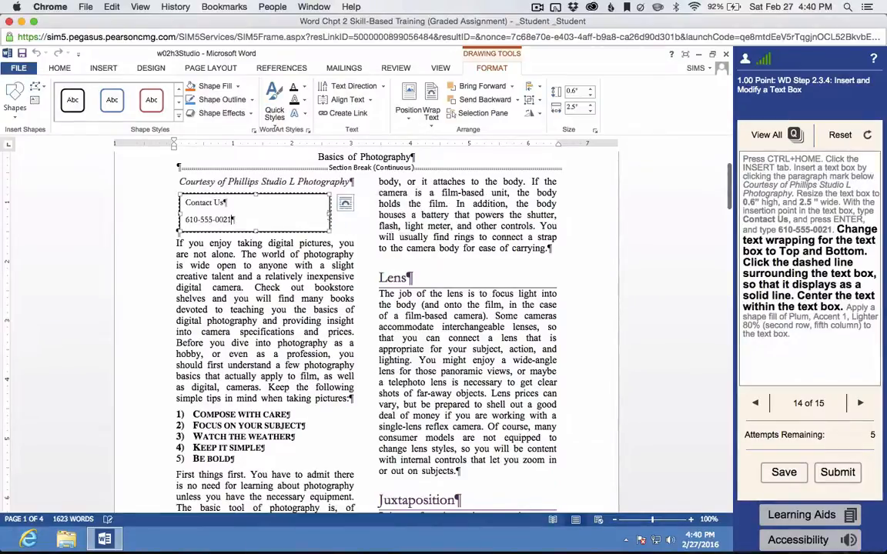
pyautogui.click(297, 197)
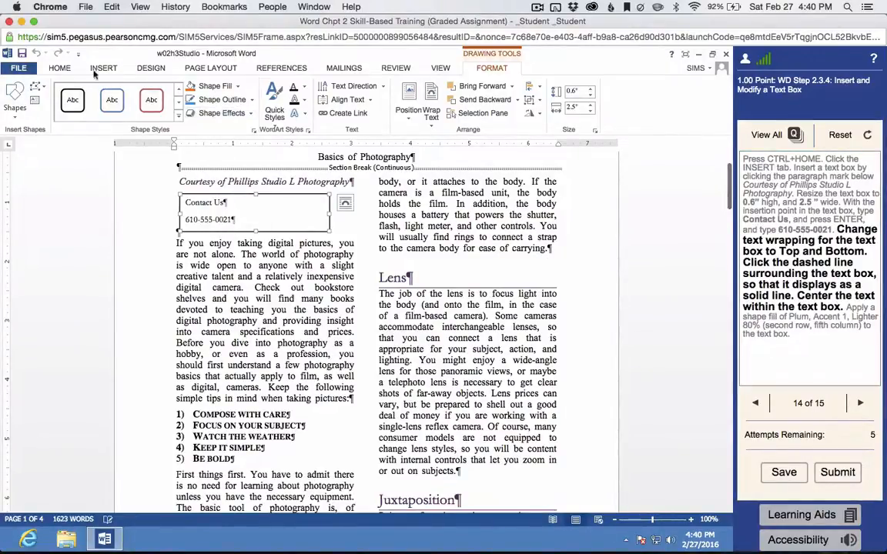
pyautogui.click(59, 68)
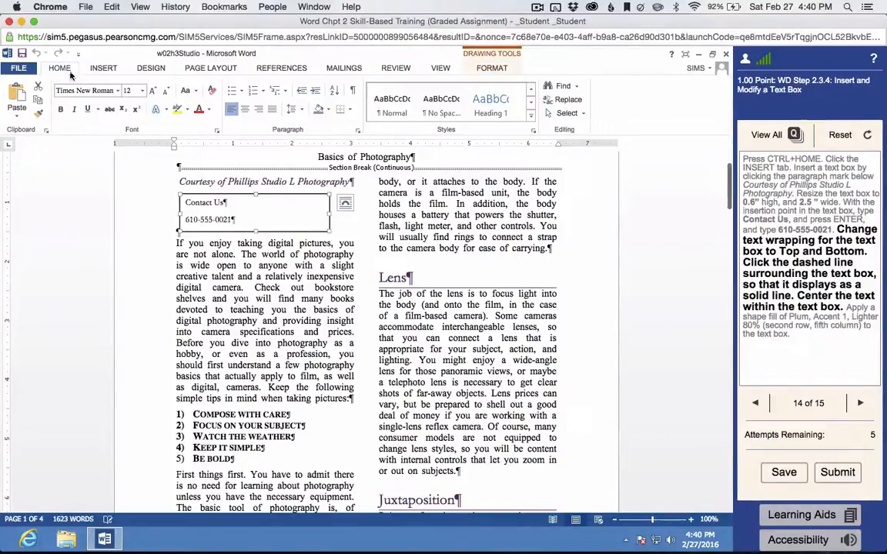
pyautogui.click(246, 113)
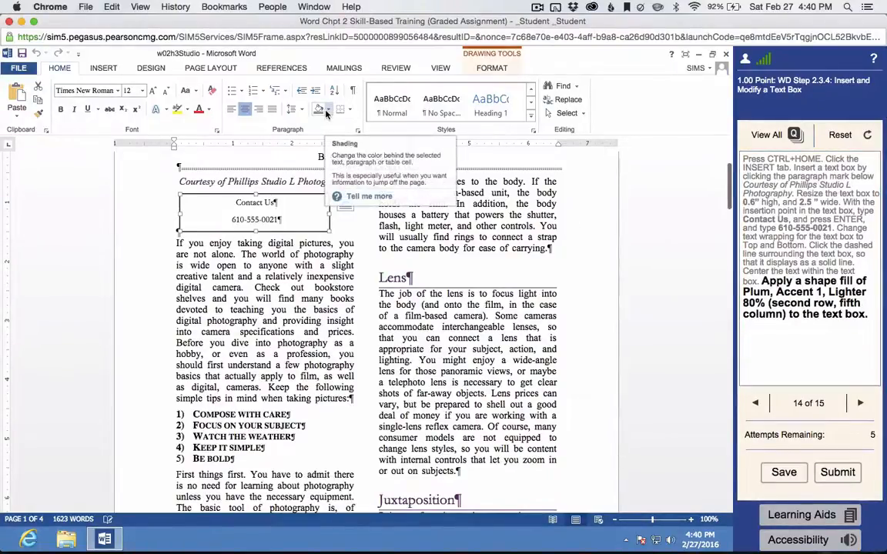
# Step: Apply a shape fill of Plum, Accent 1, Lighter 80% to the Contact Us text box
pyautogui.click(488, 69)
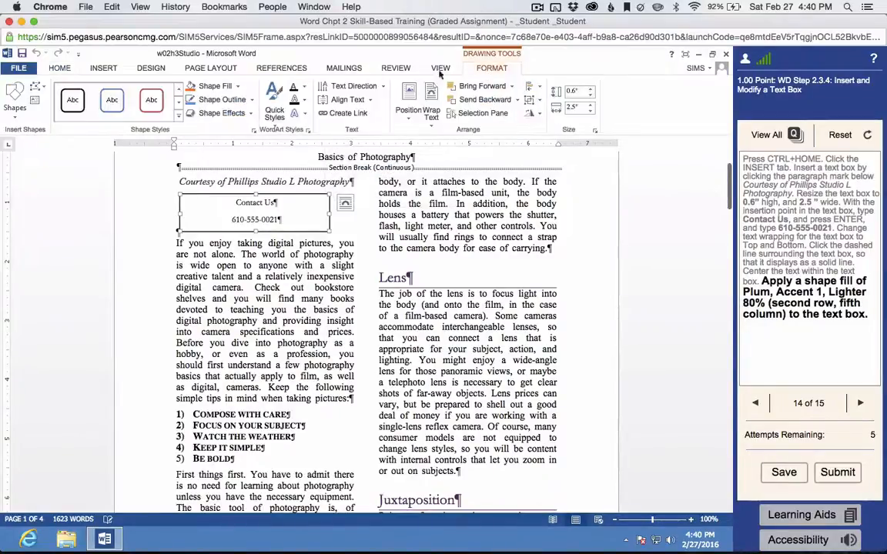
pyautogui.click(229, 87)
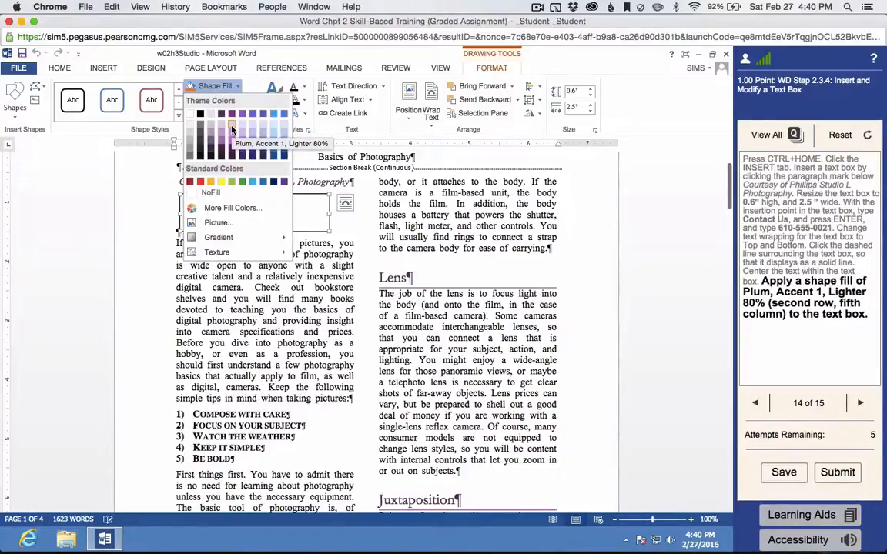
pyautogui.click(232, 129)
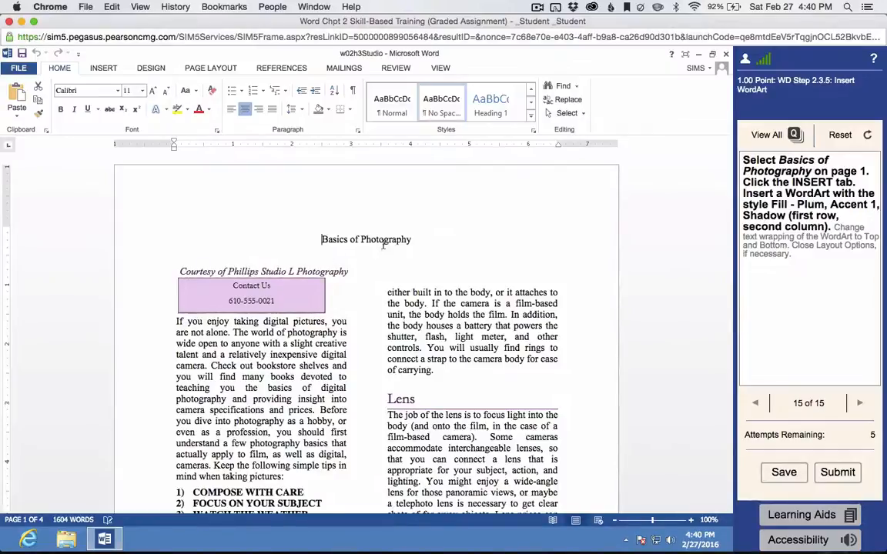
# Step: Convert the title Basics of Photography on page 1 to WordArt with the style Fill - Plum, Accent 1, Shadow
pyautogui.moveTo(412, 240); pyautogui.dragTo(318, 239)
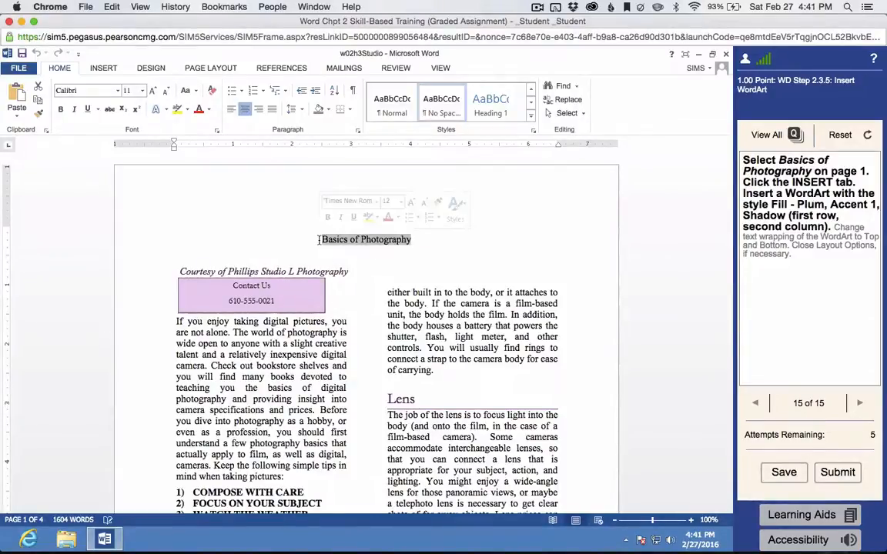
pyautogui.click(103, 68)
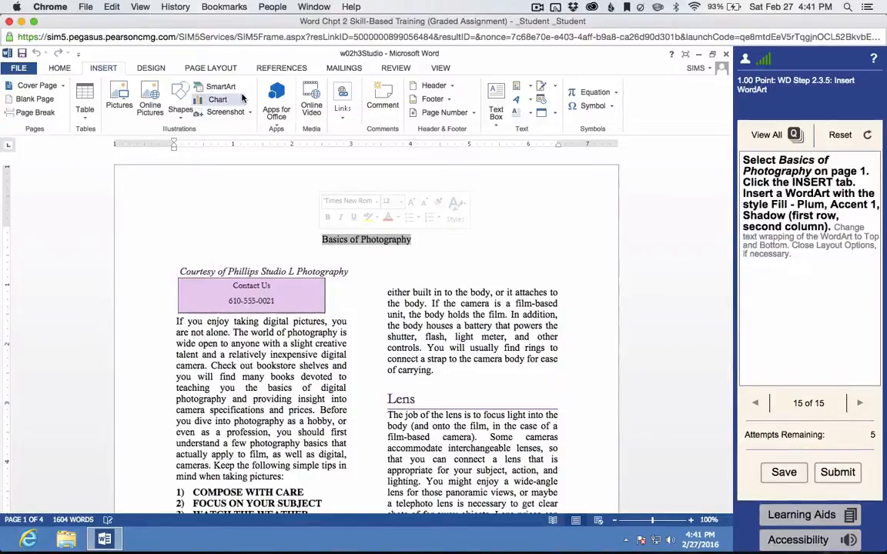
pyautogui.click(527, 103)
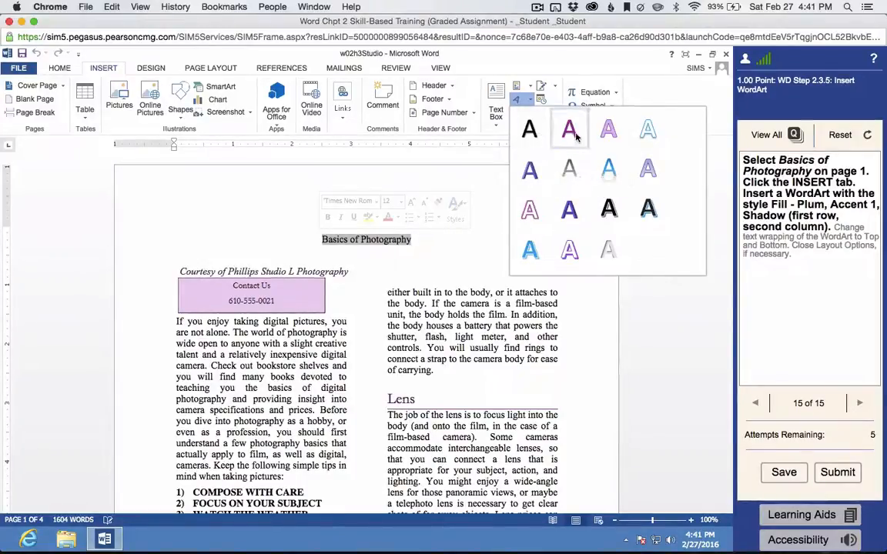
pyautogui.click(574, 134)
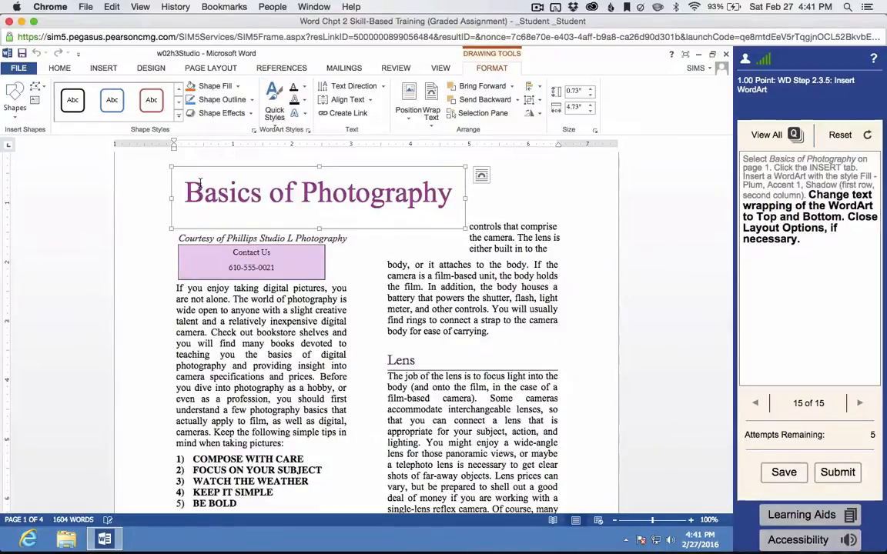
# Step: Change the Basics of Photography WordArt's text wrapping to Top and Bottom and close its layout options
pyautogui.click(481, 175)
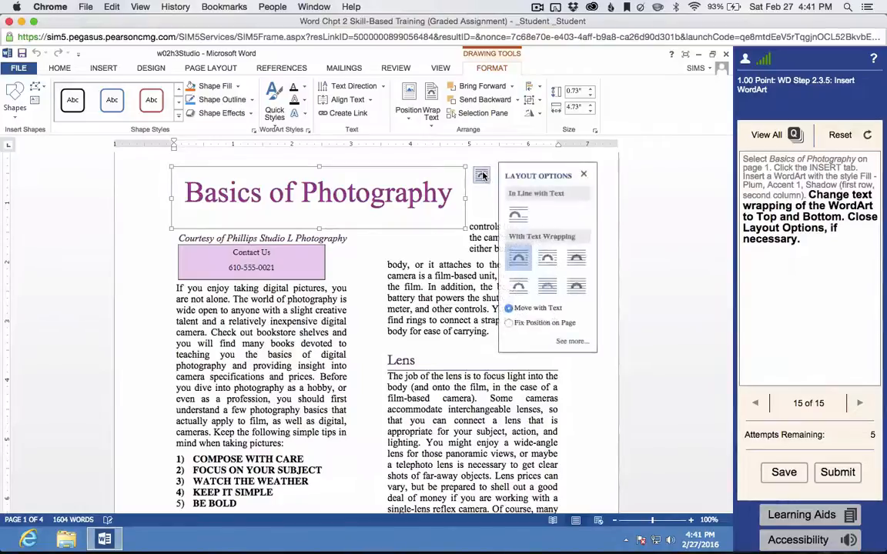
pyautogui.click(521, 287)
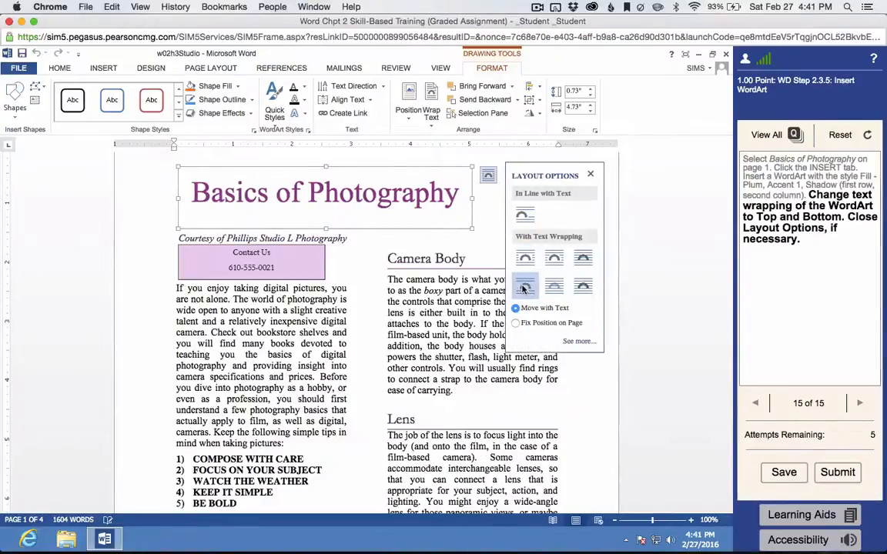
pyautogui.click(590, 176)
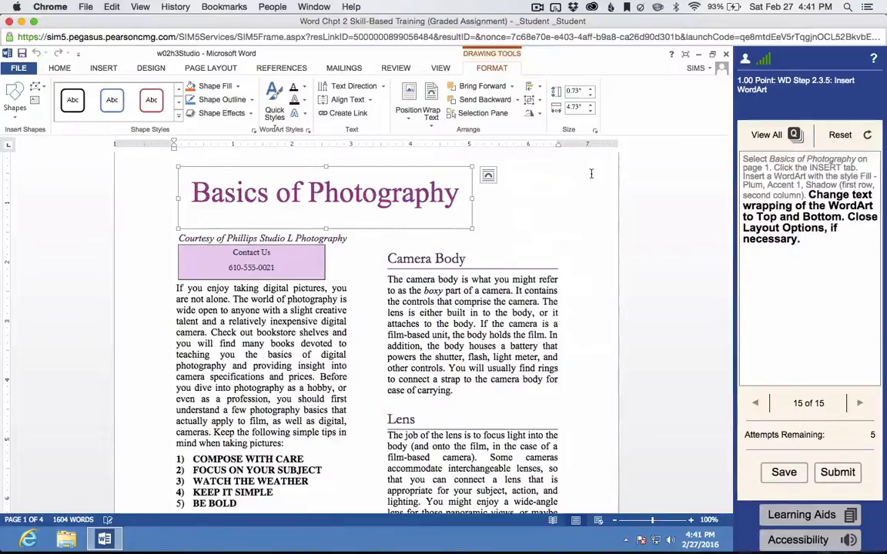